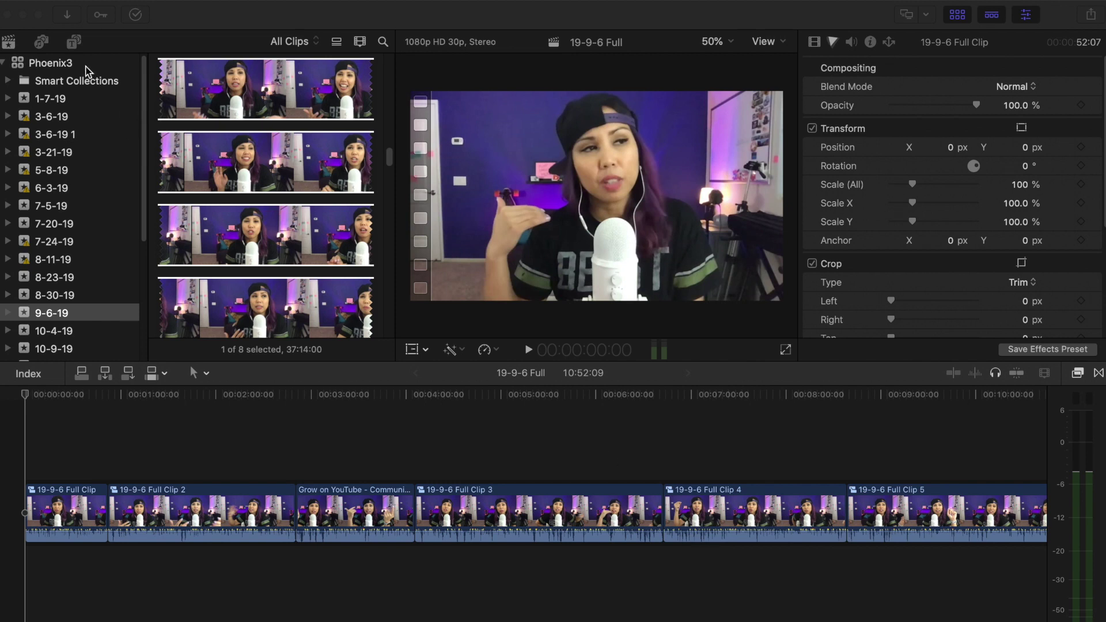
Step: Create a new event in the Phoenix3 library and name it Test
right_click(86, 68)
left_click(120, 71)
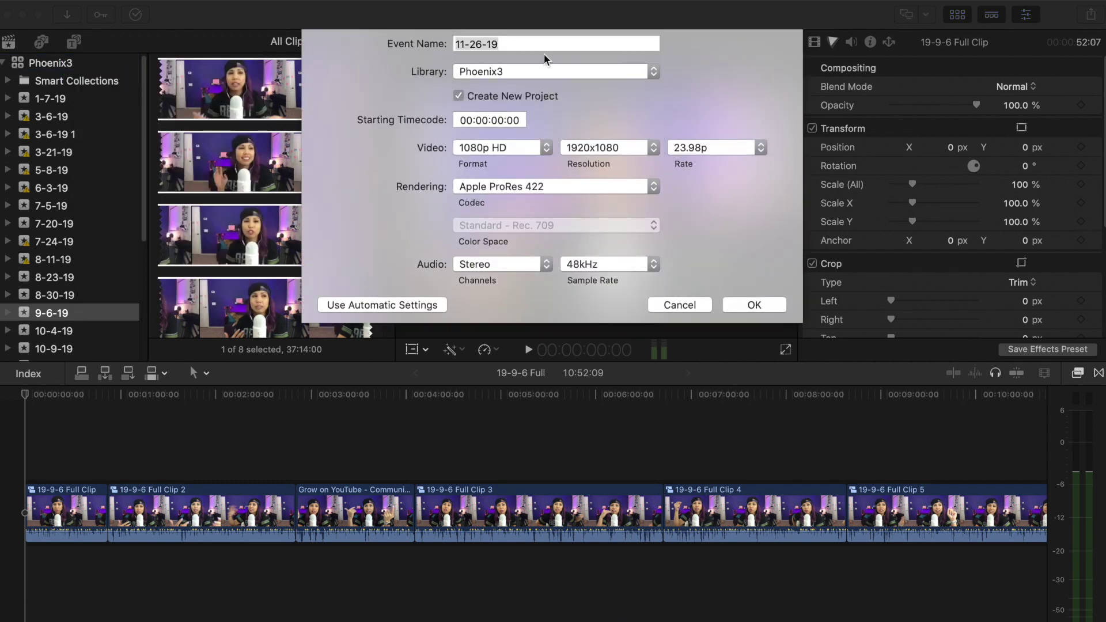
left_click(523, 43)
key("super+a")
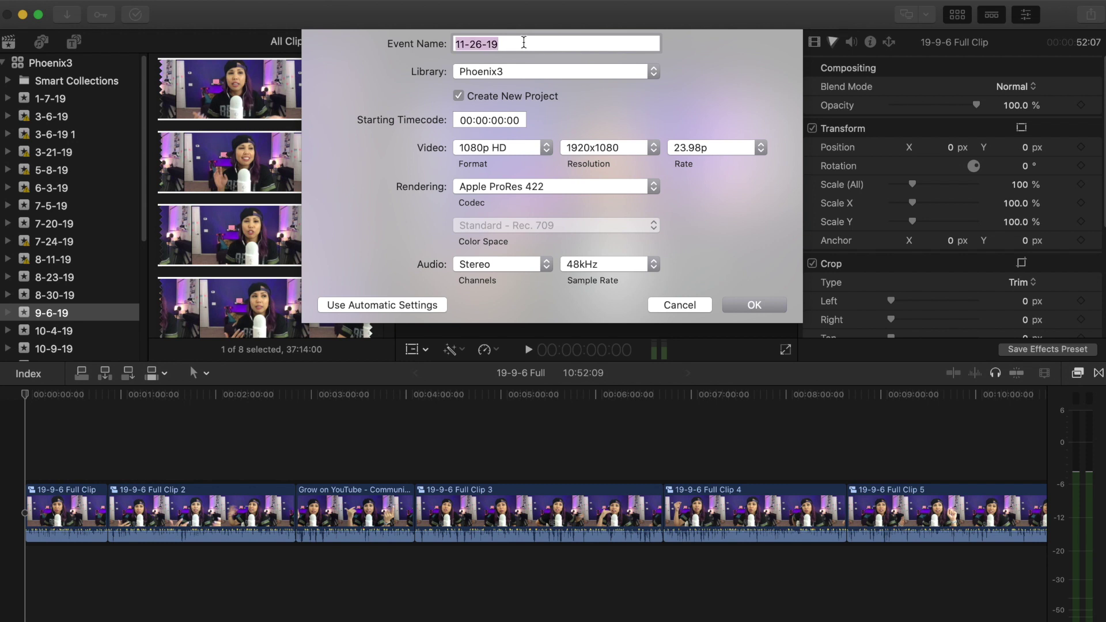
type("Test")
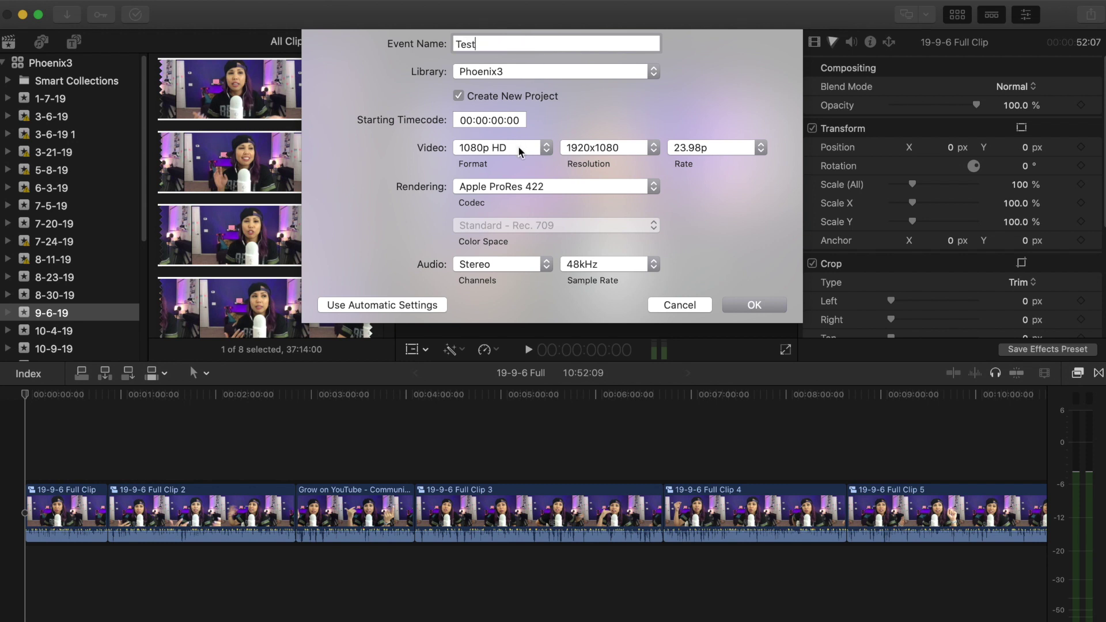
Step: Give the new project a Custom video format 1080 wide and create it
left_click(521, 152)
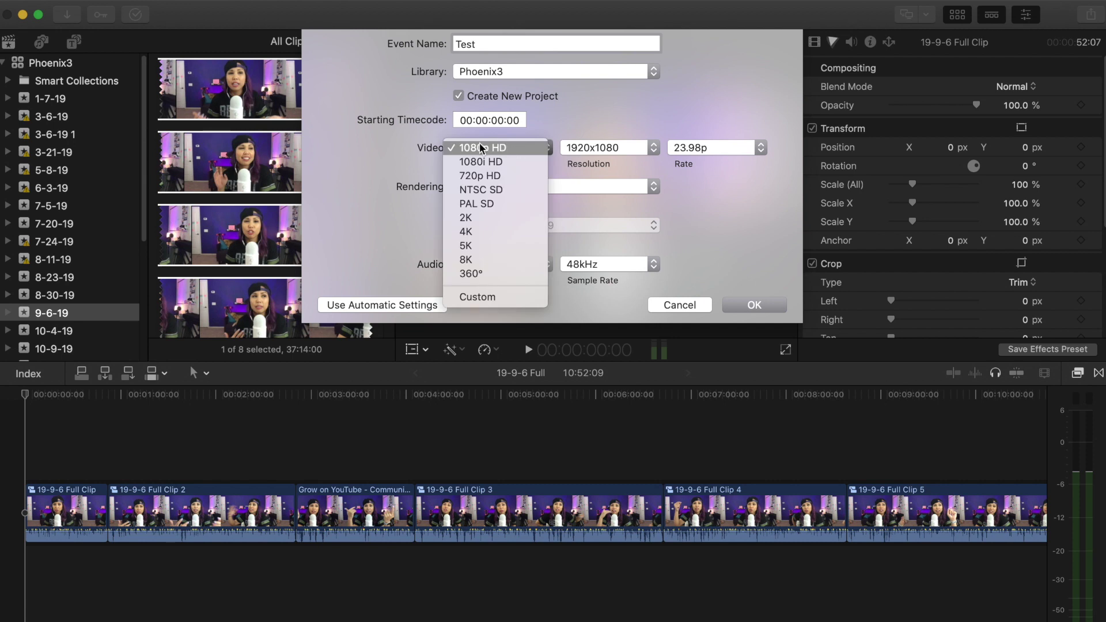
left_click(403, 148)
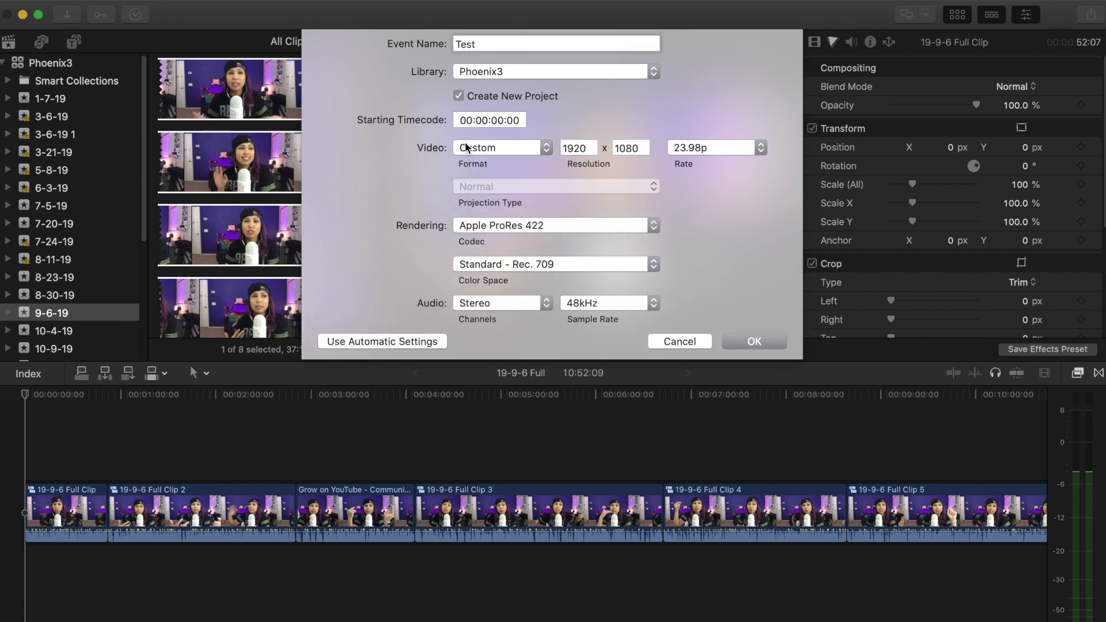
double_click(590, 148)
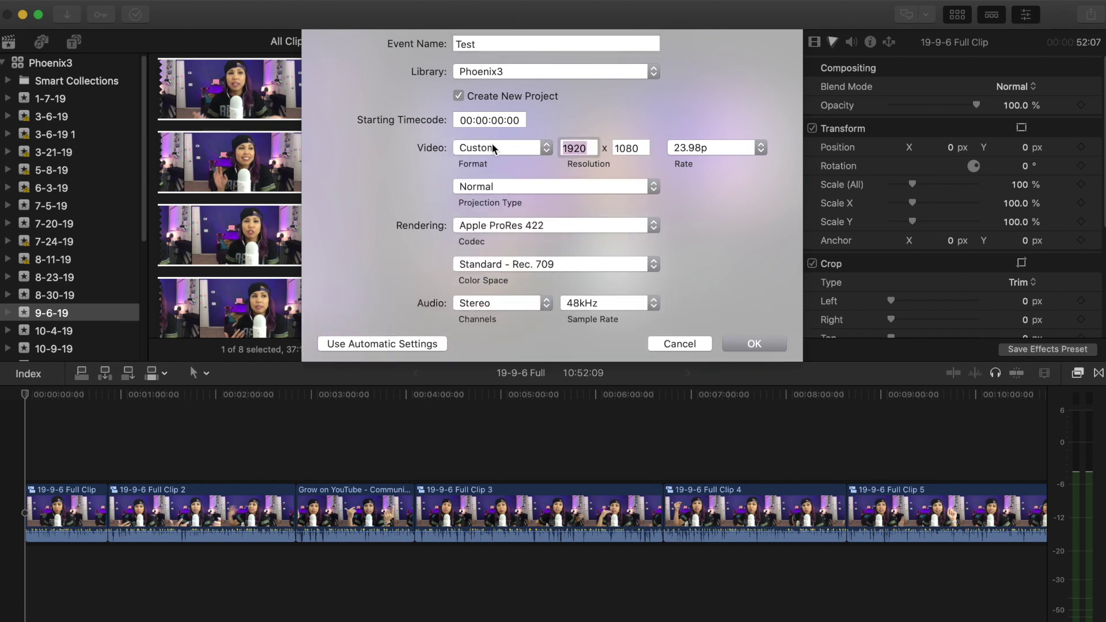
type("1")
left_click(771, 348)
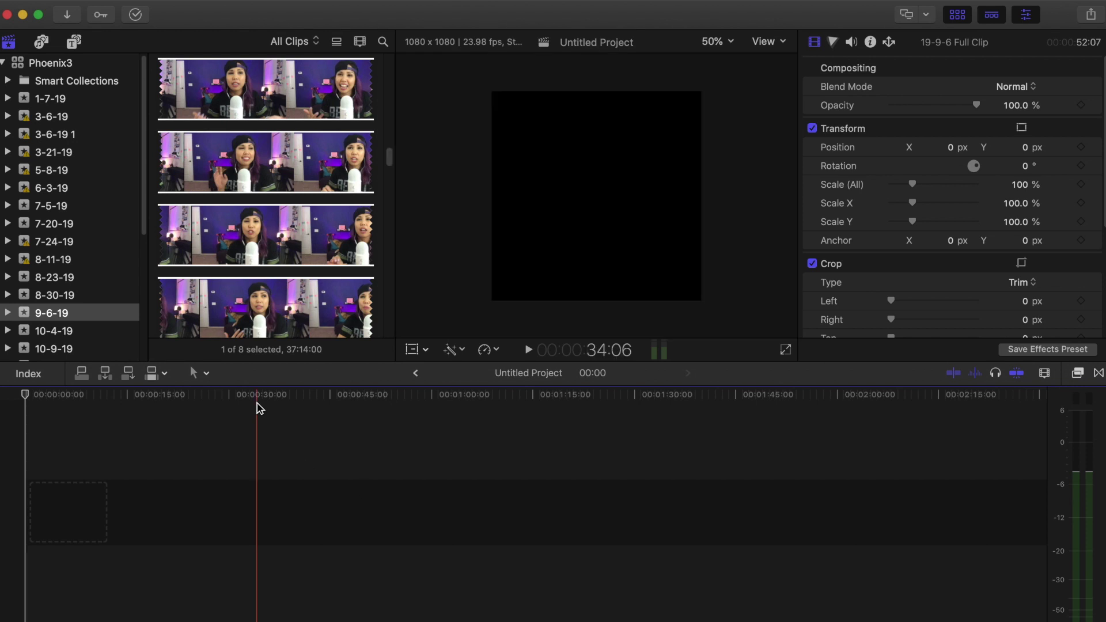
Step: Rename the Test event's Untitled Project to Test and select it to work in its timeline
scroll(59, 290, "down", 6)
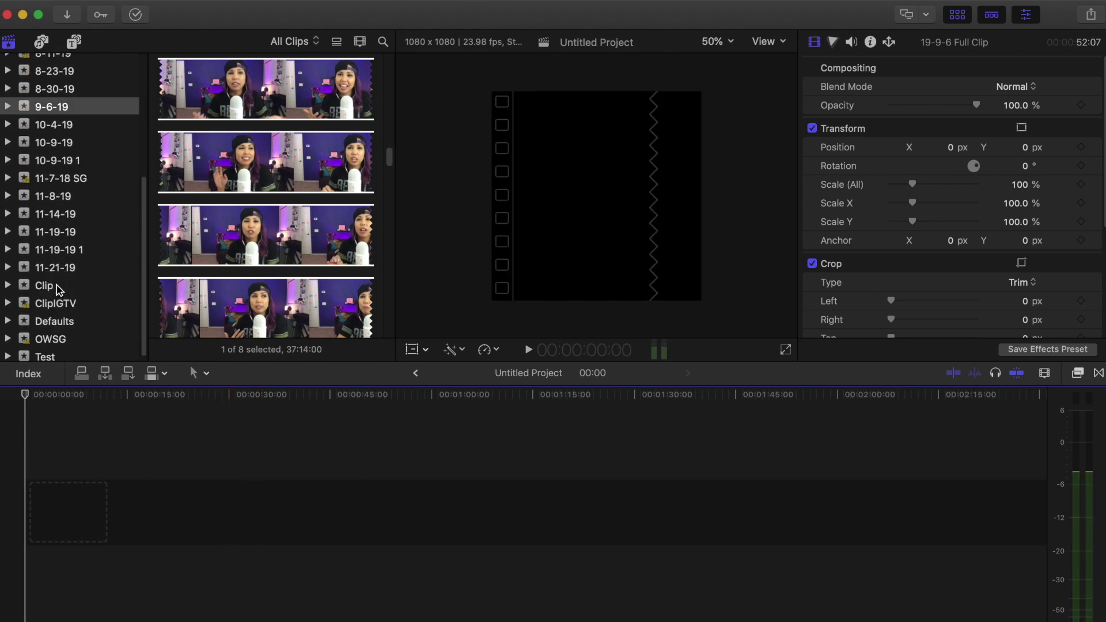
left_click(49, 356)
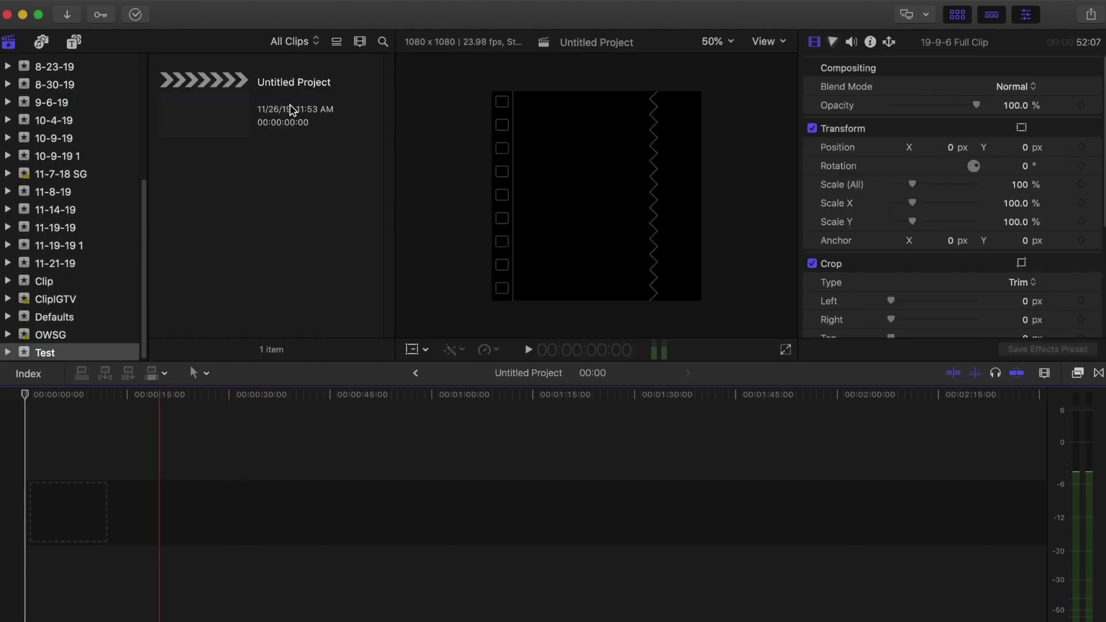
left_click(314, 85)
type("T")
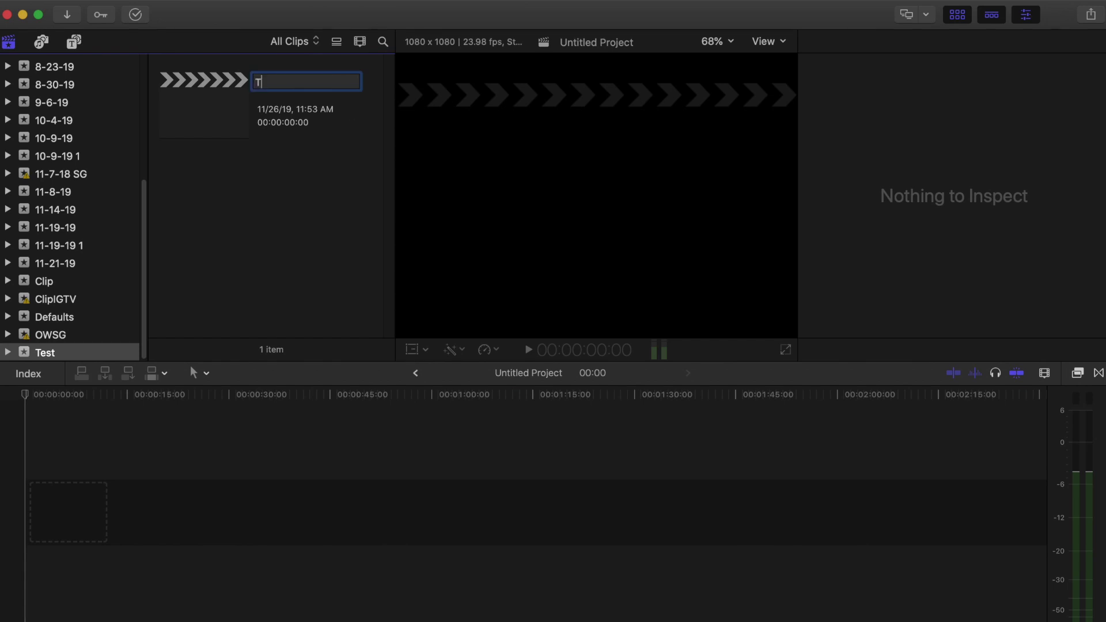
type("est")
key("Return")
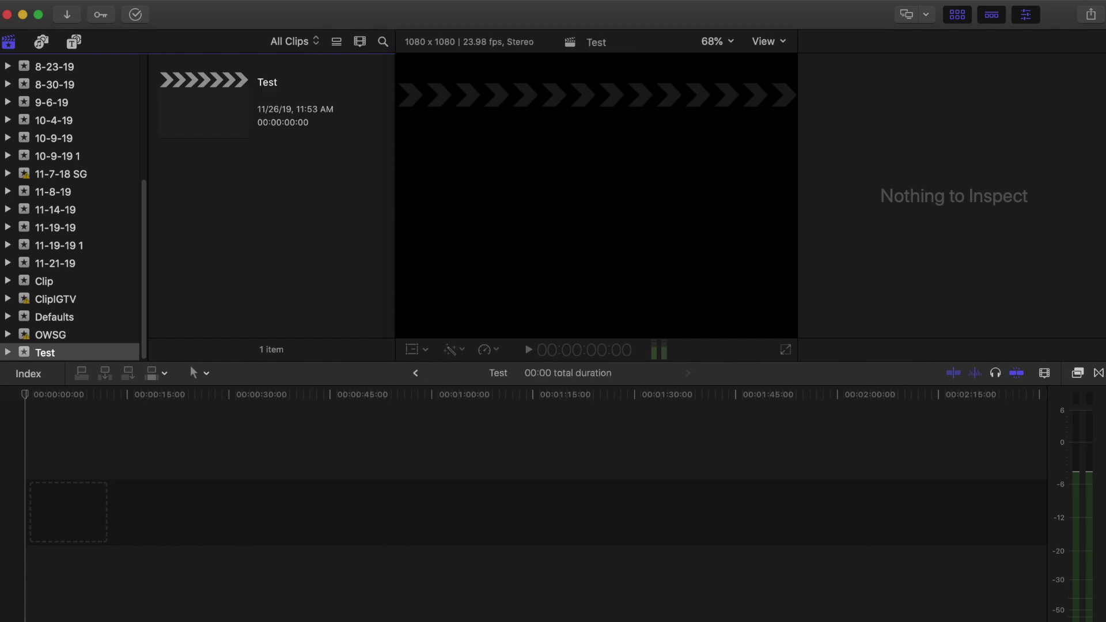
left_click(199, 115)
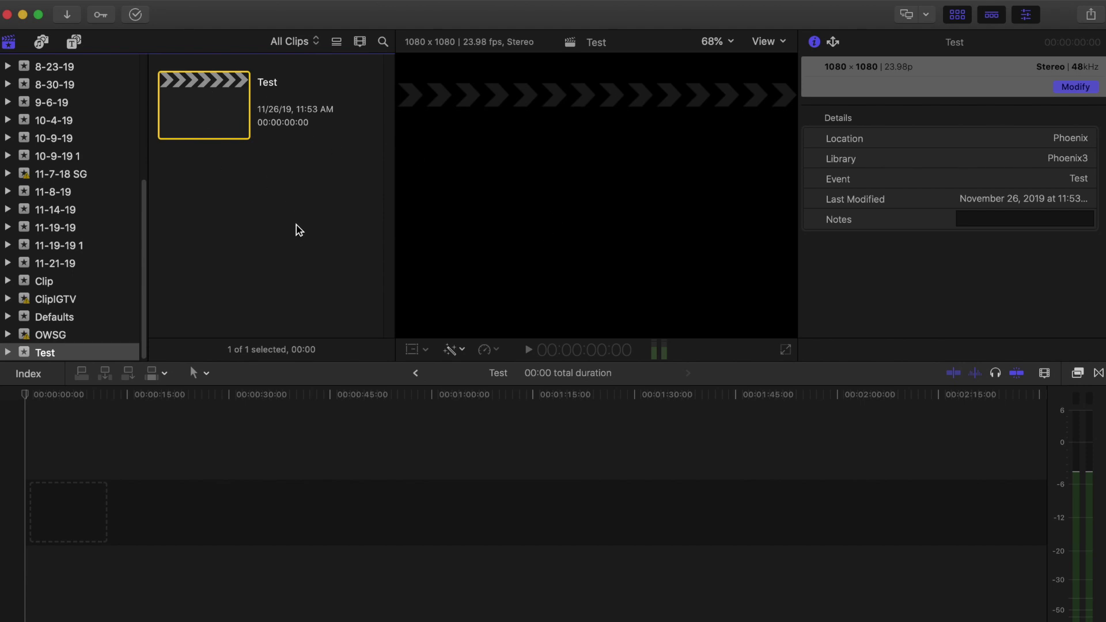
left_click(133, 486)
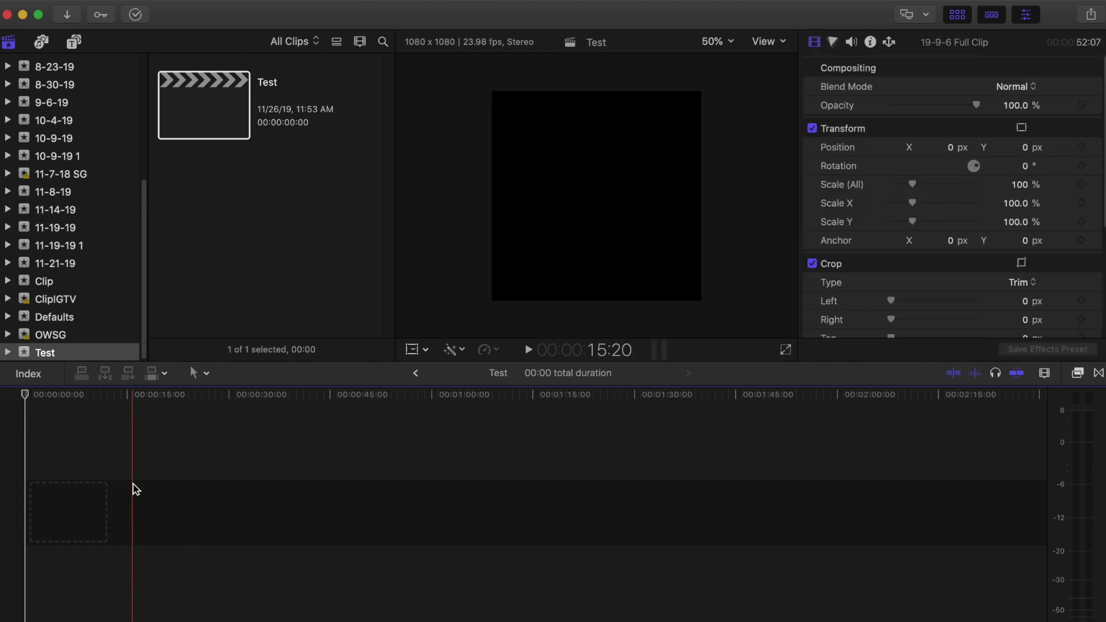
Step: Add the Custom solid generator to the start of the Test timeline
left_click(74, 41)
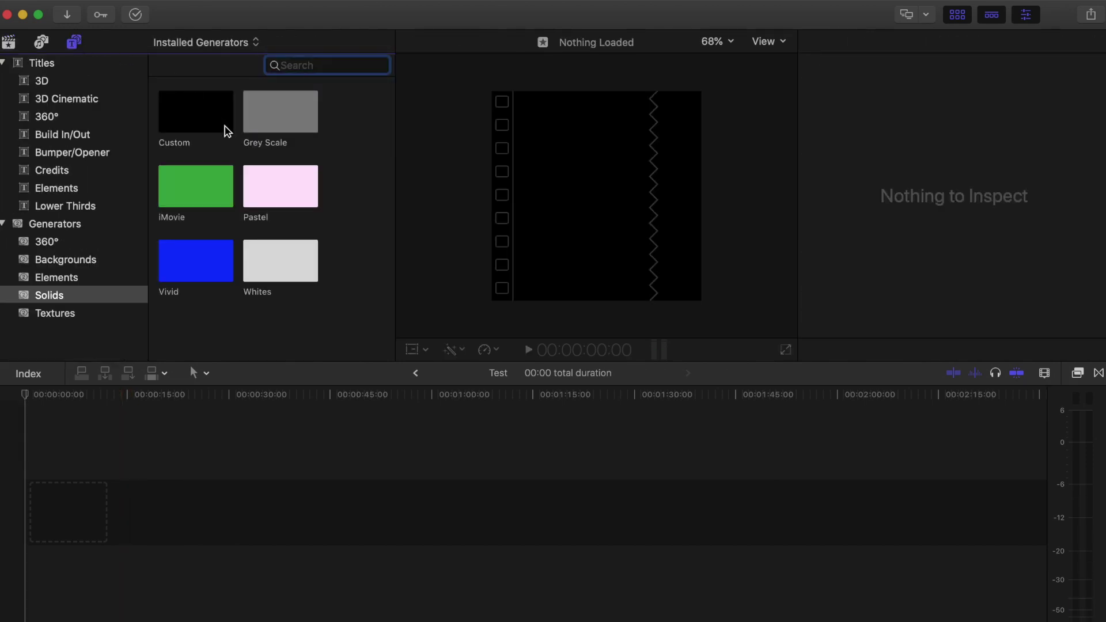
left_click(202, 127)
left_click_drag(202, 127, 32, 518)
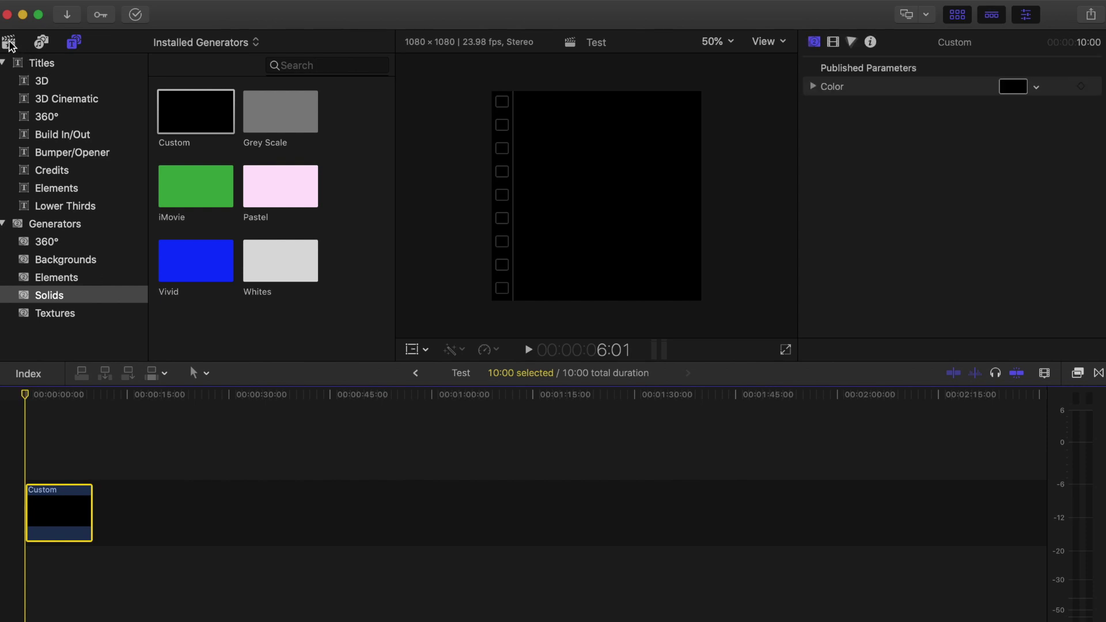
left_click(8, 41)
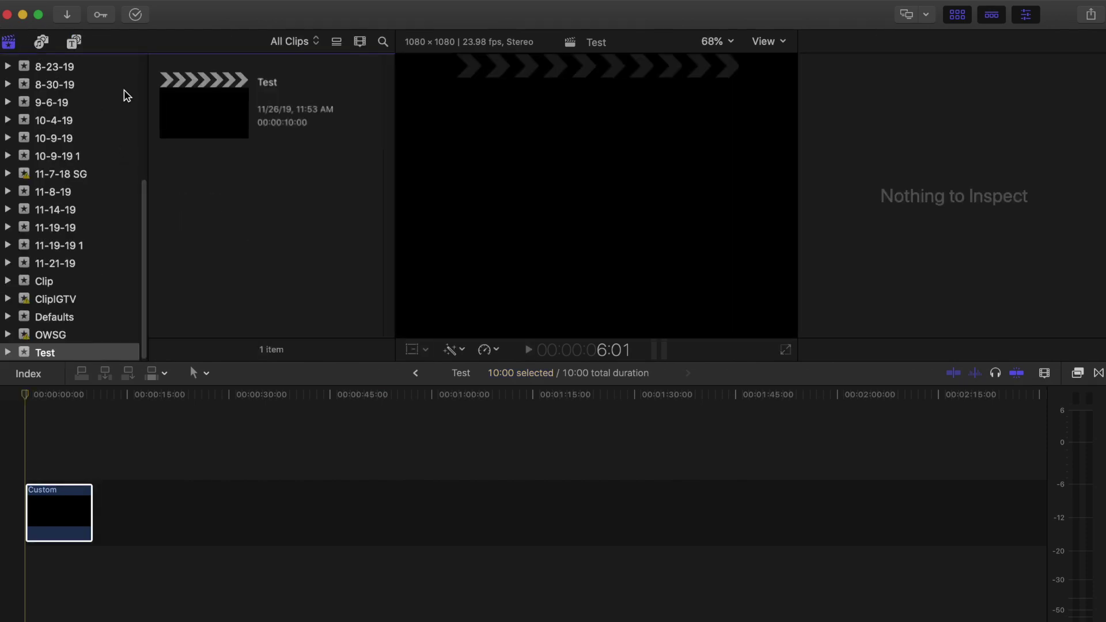
left_click(75, 42)
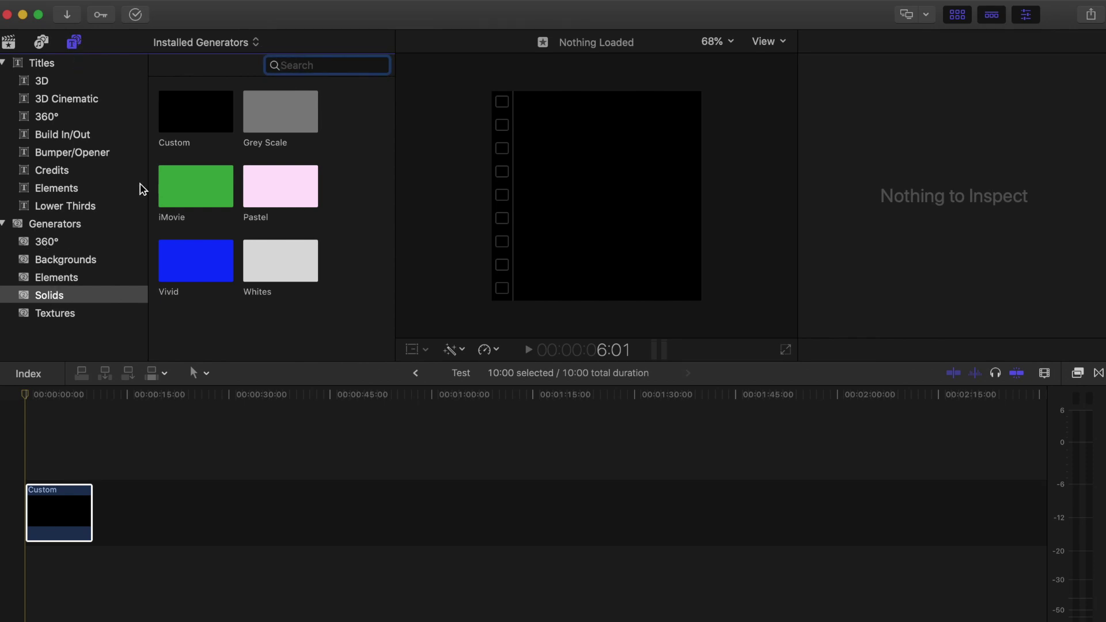
Step: Check the Custom solid's black colour and trim the clip to 01:01:15
left_click(77, 505)
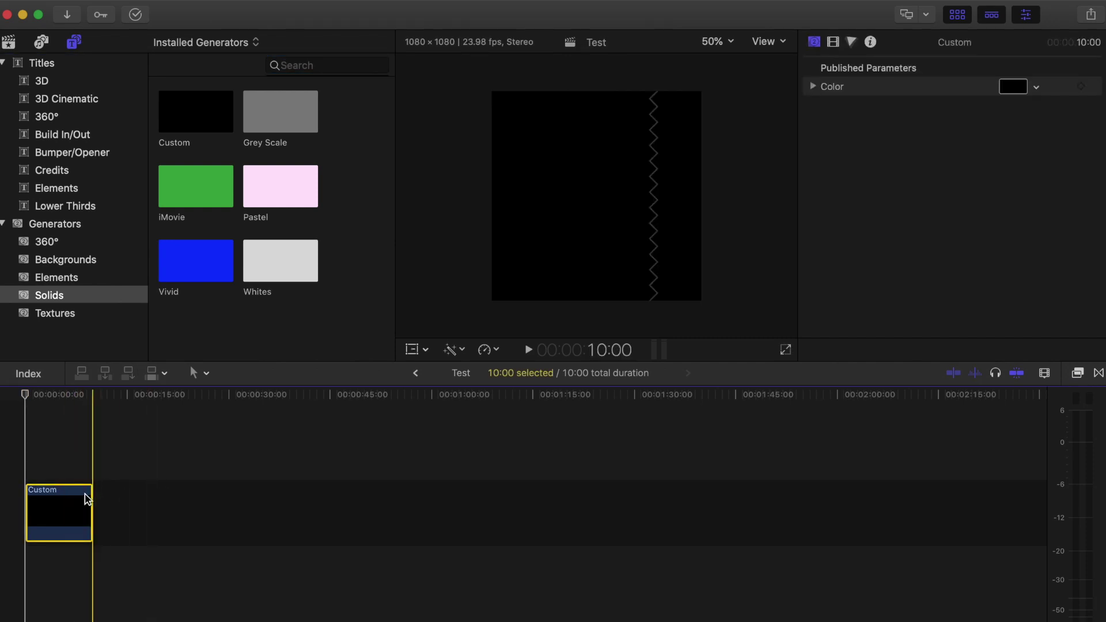
left_click(1020, 93)
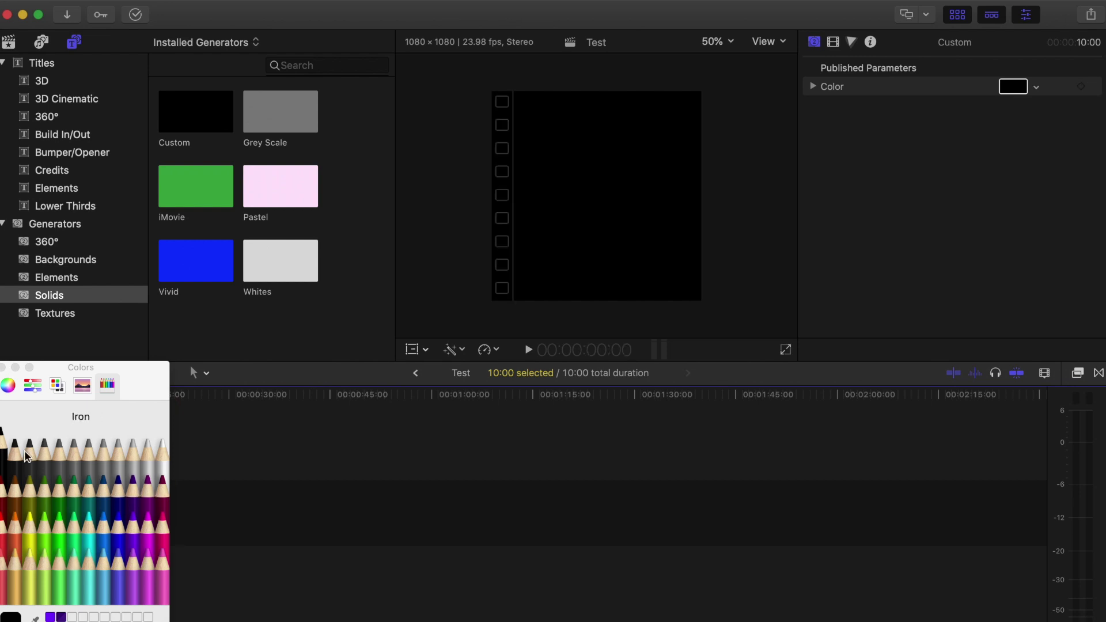
left_click(5, 367)
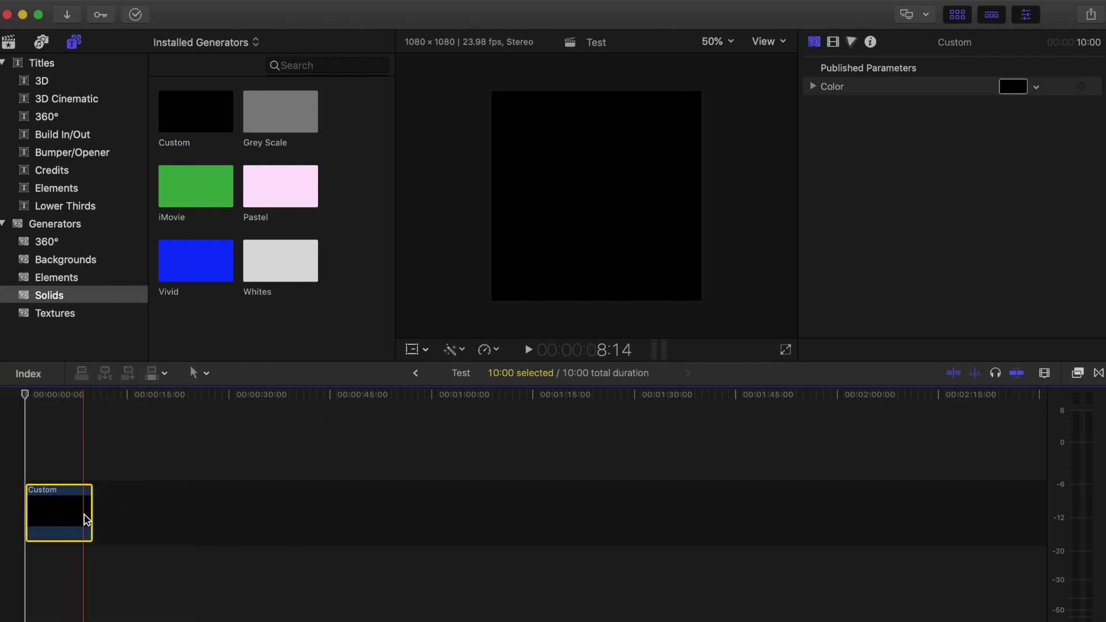
left_click_drag(90, 515, 438, 501)
left_click(313, 504)
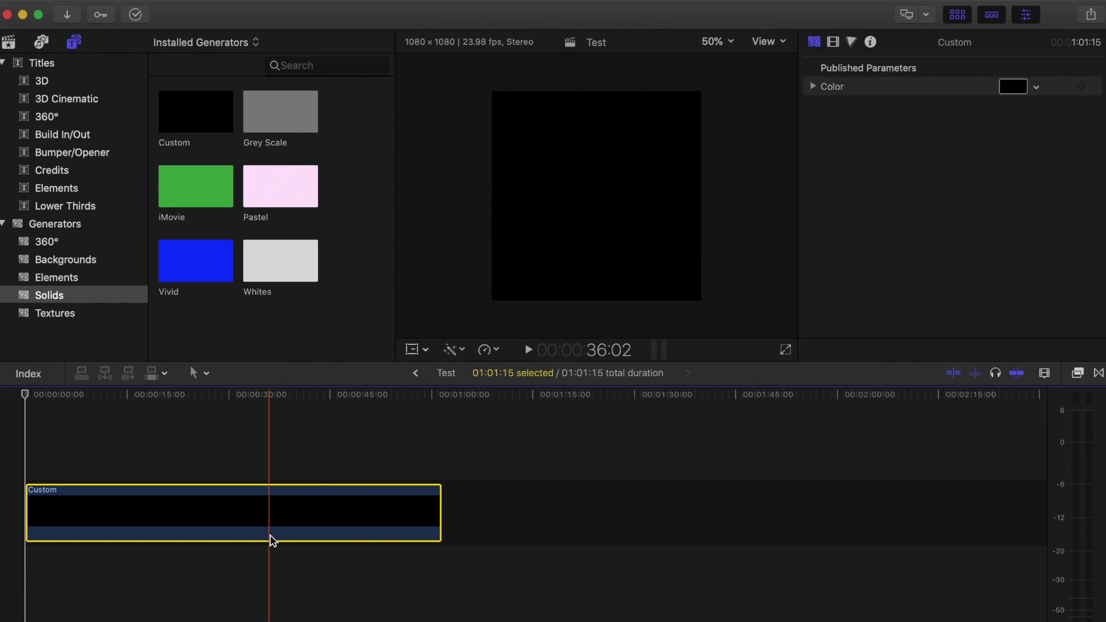
Step: Open the 9-6-19 event, preview the 19-9-6 Full clip, and show the event's projects
left_click(10, 43)
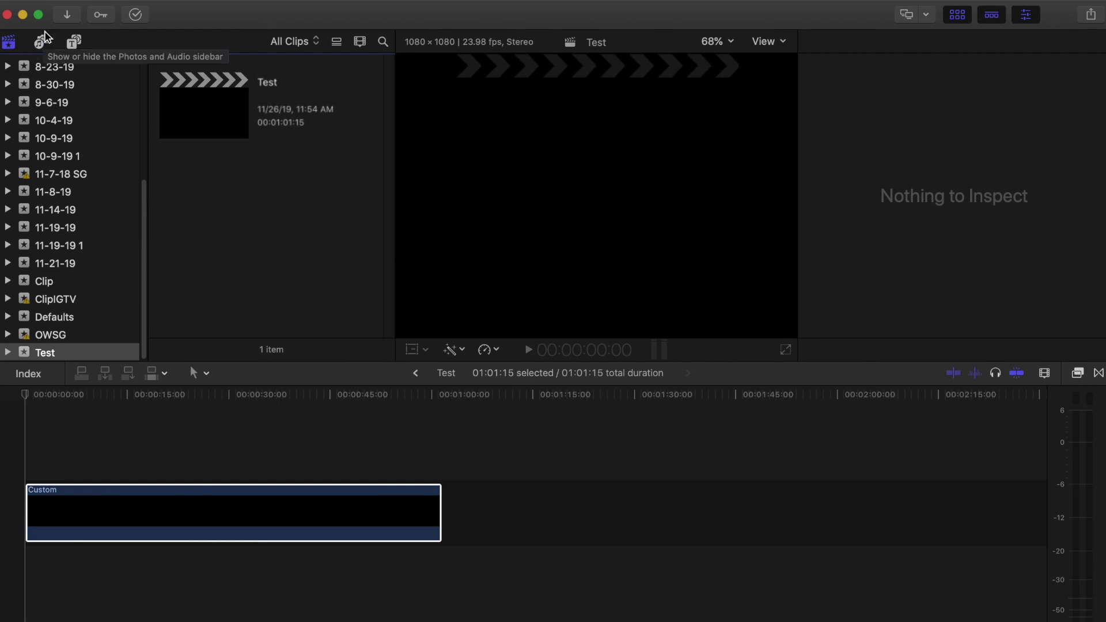
left_click(51, 103)
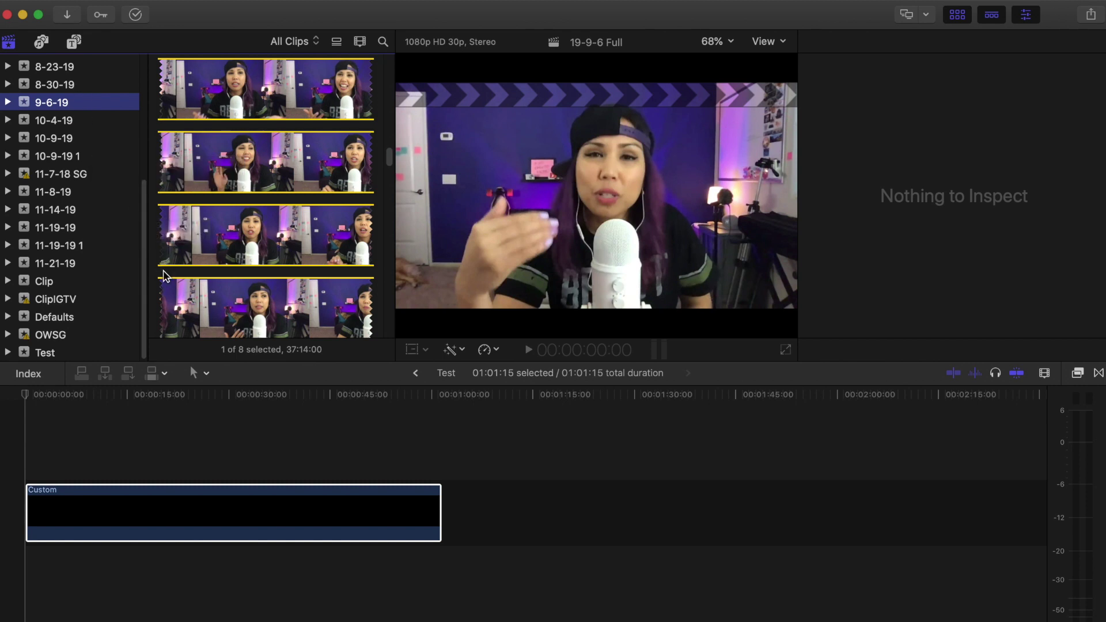
left_click(183, 245)
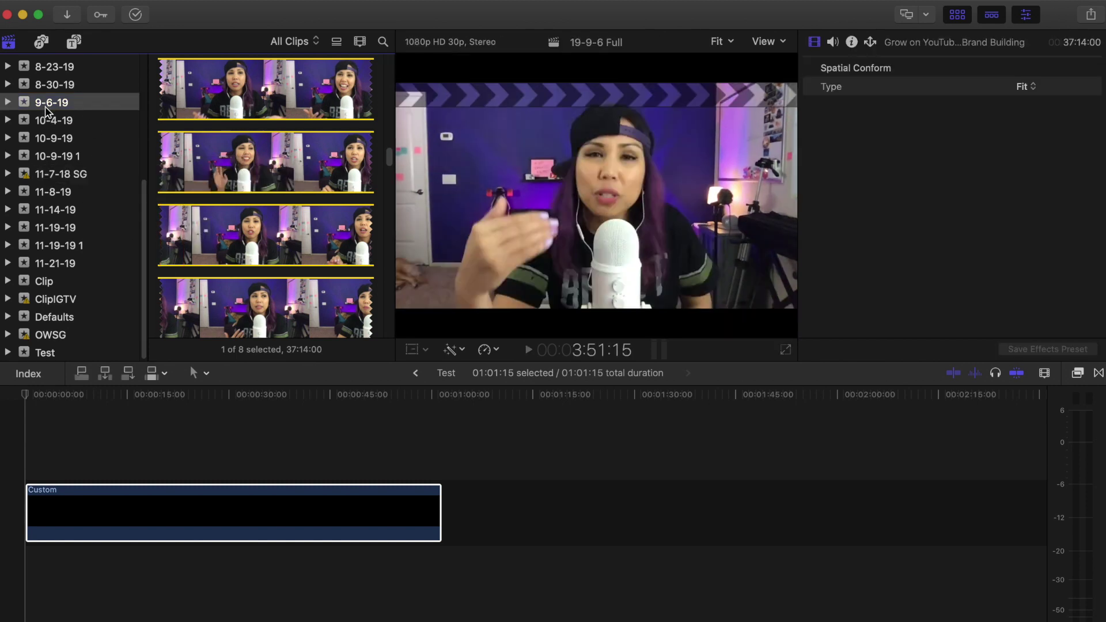
scroll(242, 270, "down", 2)
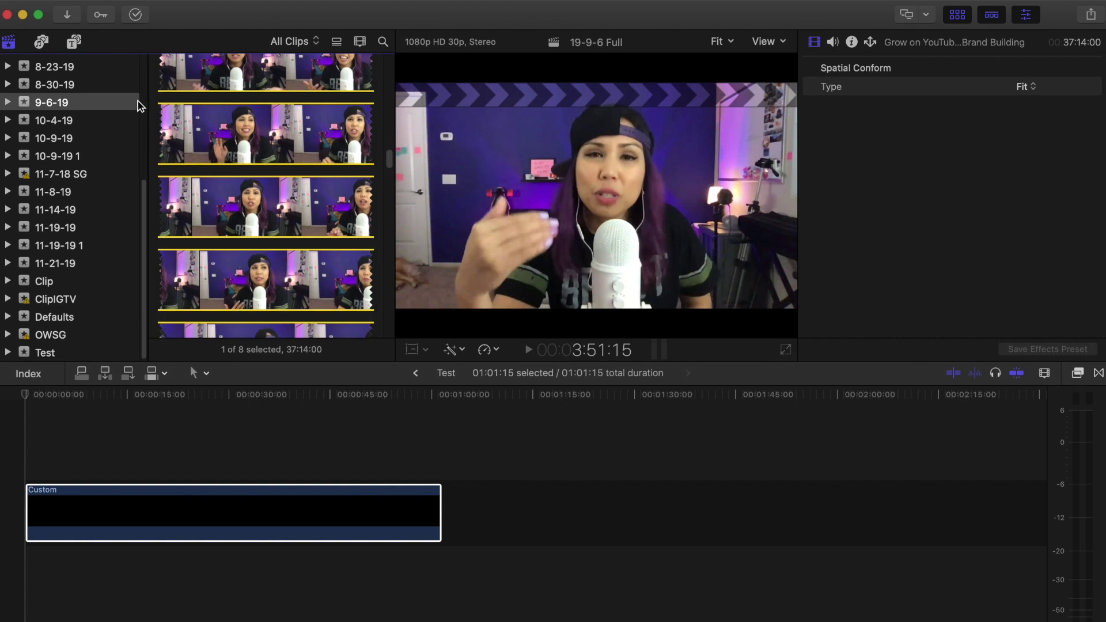
scroll(288, 144, "up", 5)
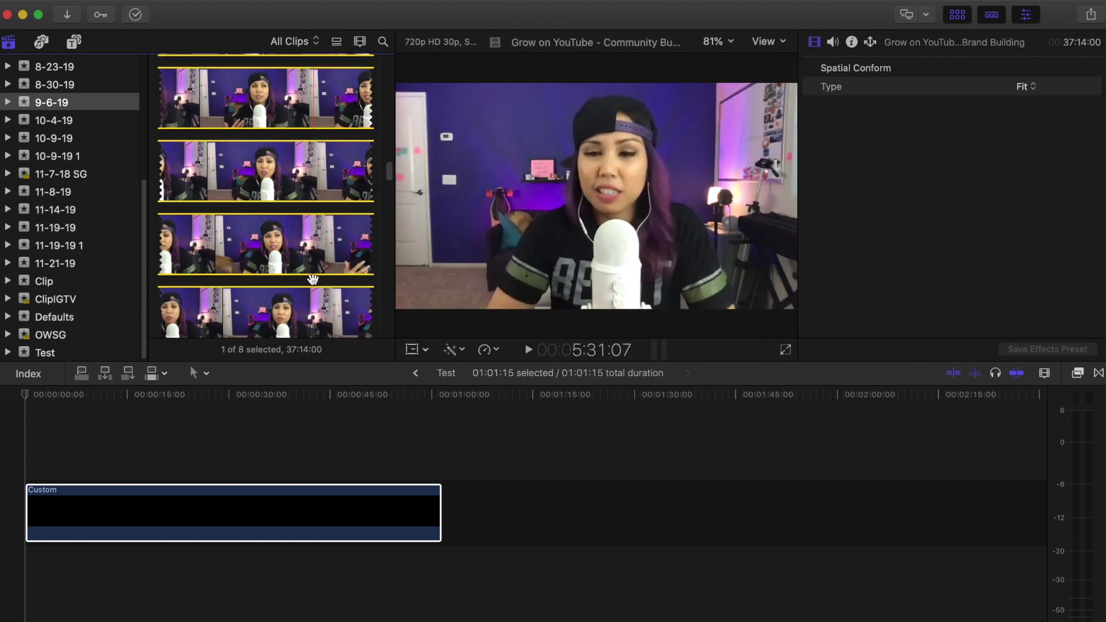
key("super+2")
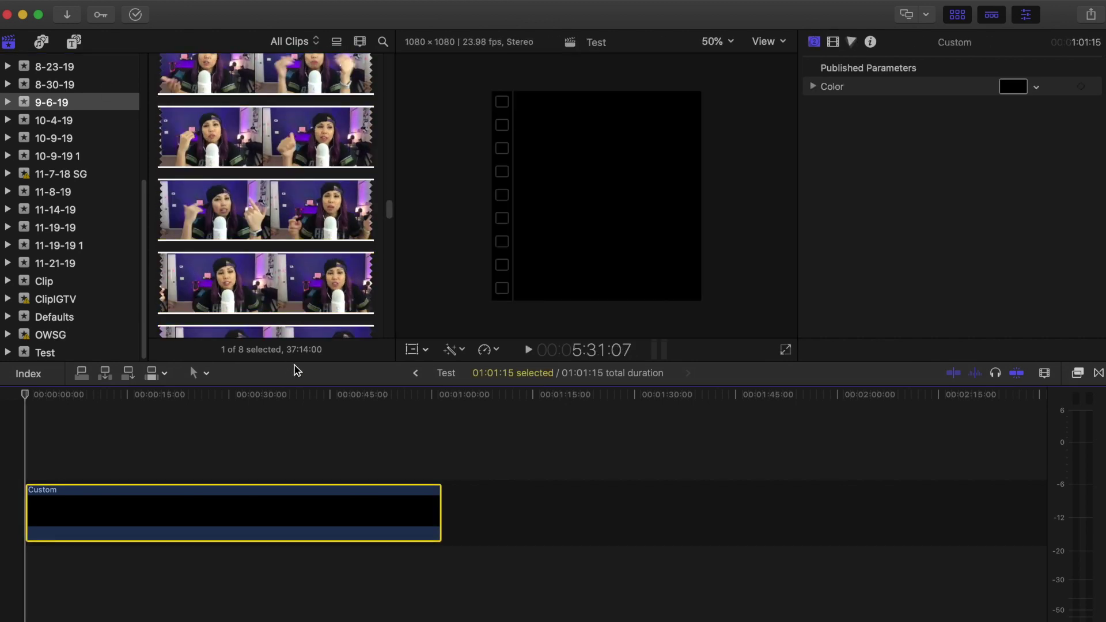
scroll(308, 266, "down", 1)
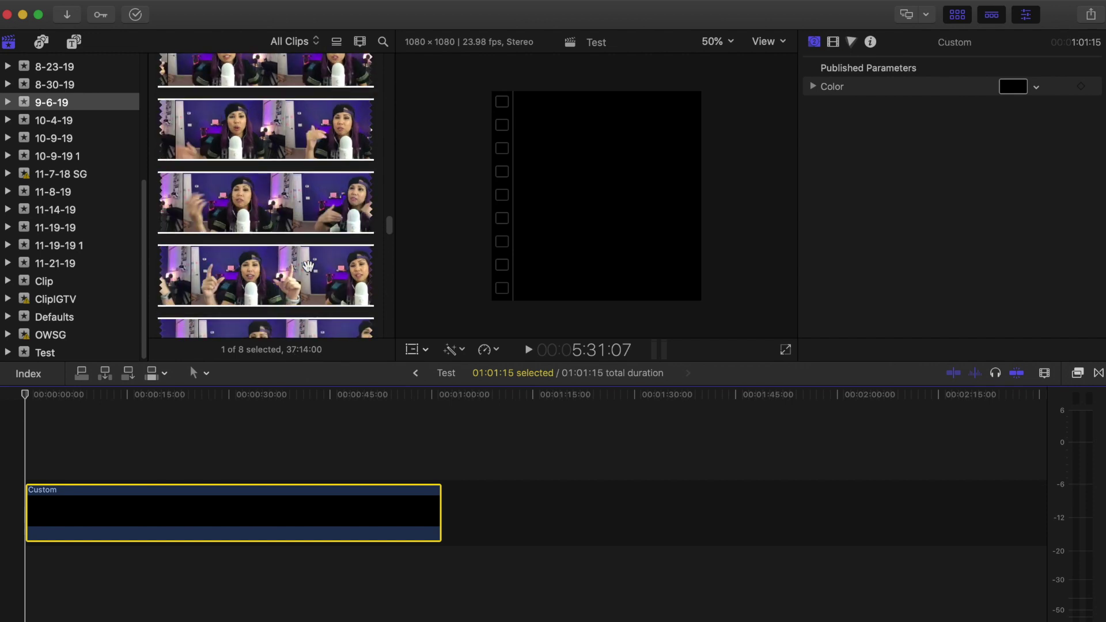
left_click(308, 266)
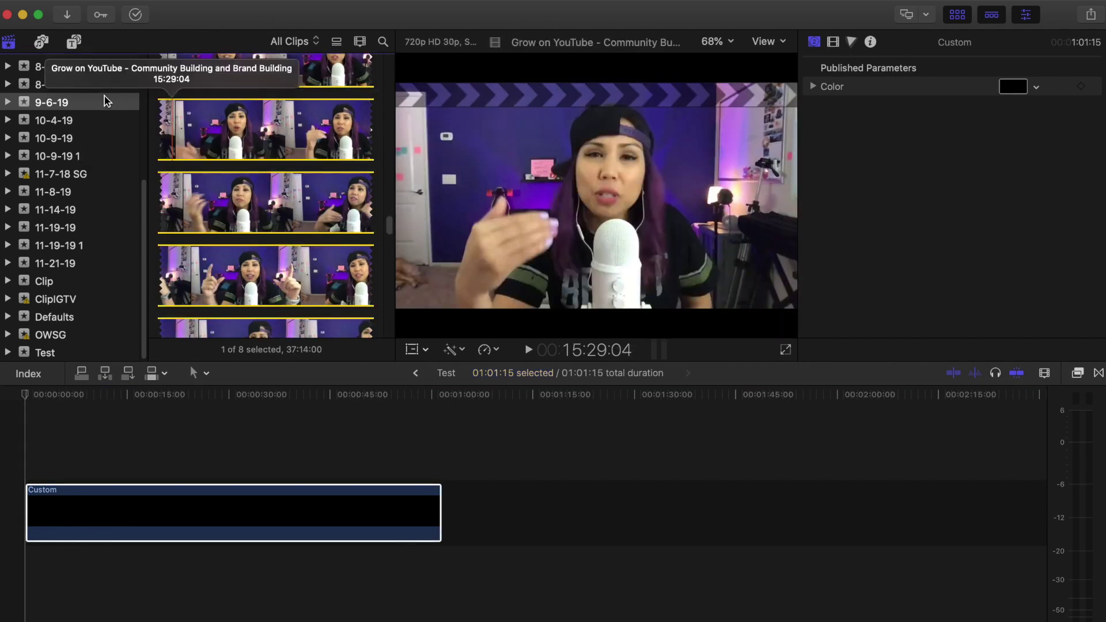
left_click(78, 110)
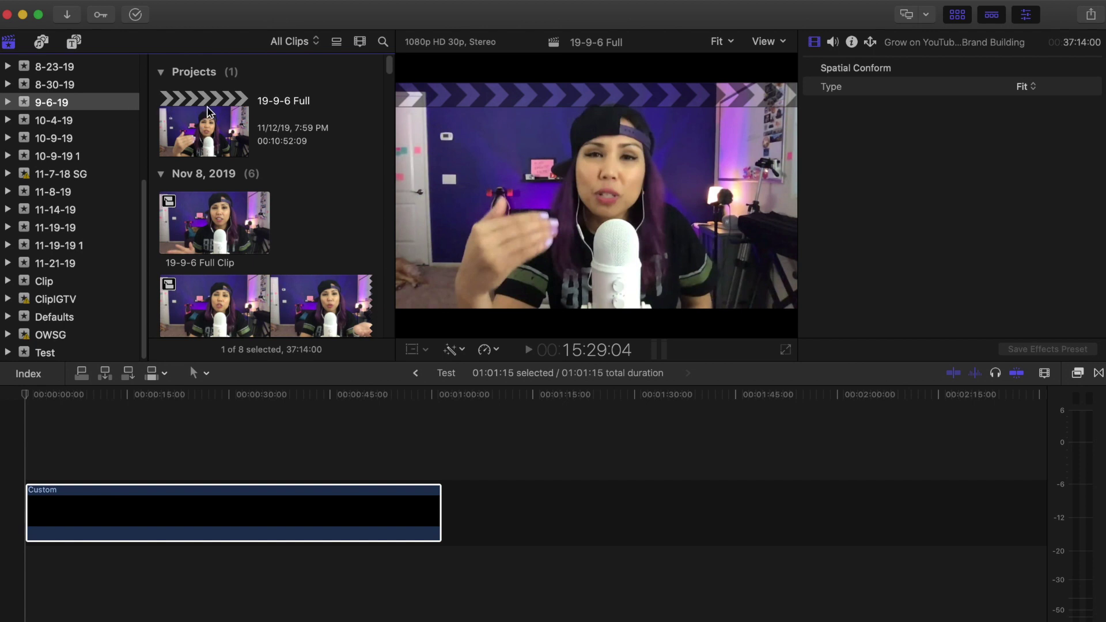
Step: Open the 19-9-6 Full project in the timeline and preview Full Clip 1
double_click(210, 130)
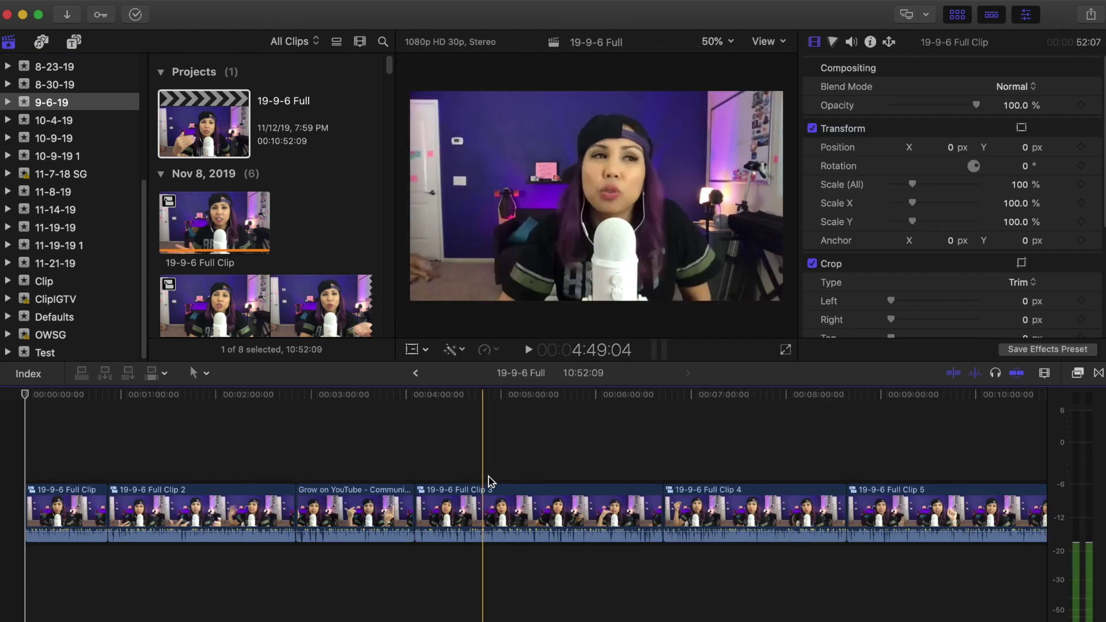
left_click(205, 302)
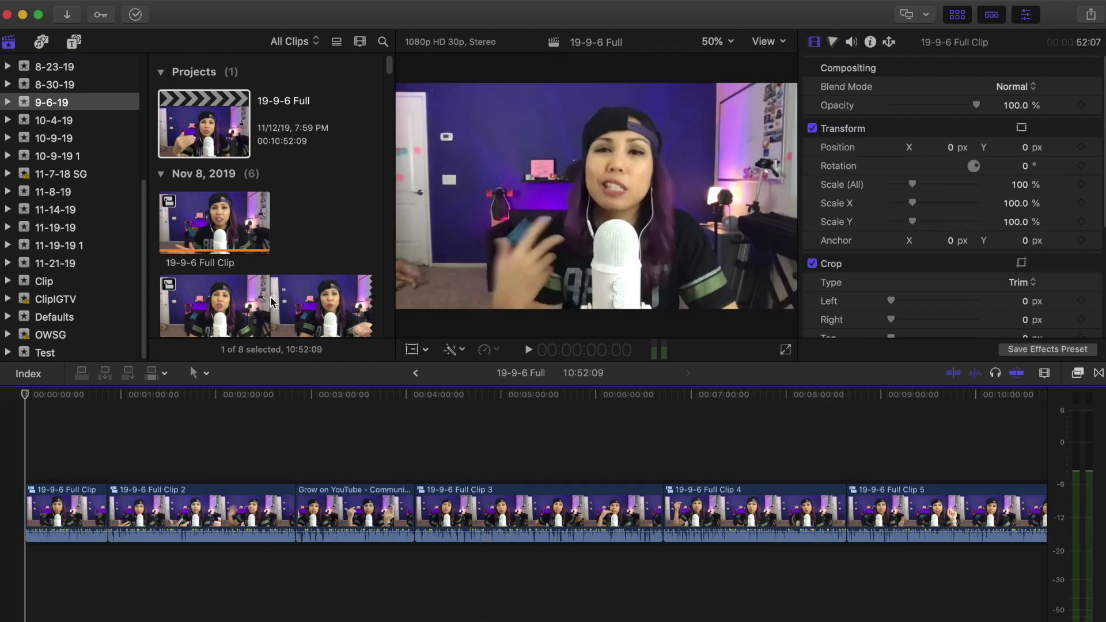
left_click(81, 552)
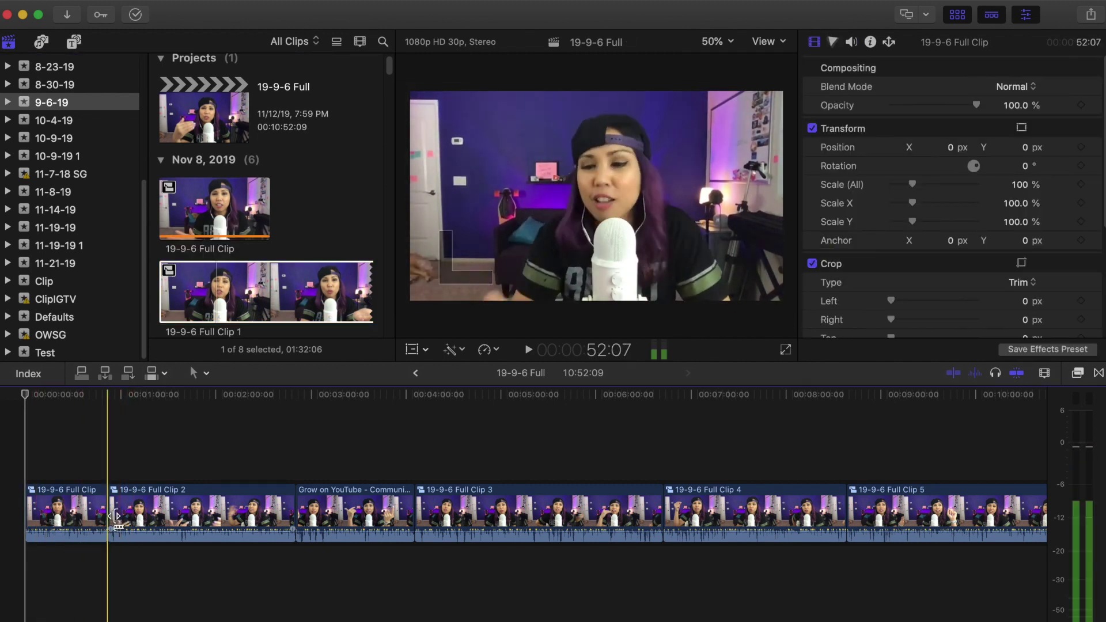
Step: Step through the Full Clip segments, ending with the opening 19-9-6 Full Clip selected
left_click(78, 511)
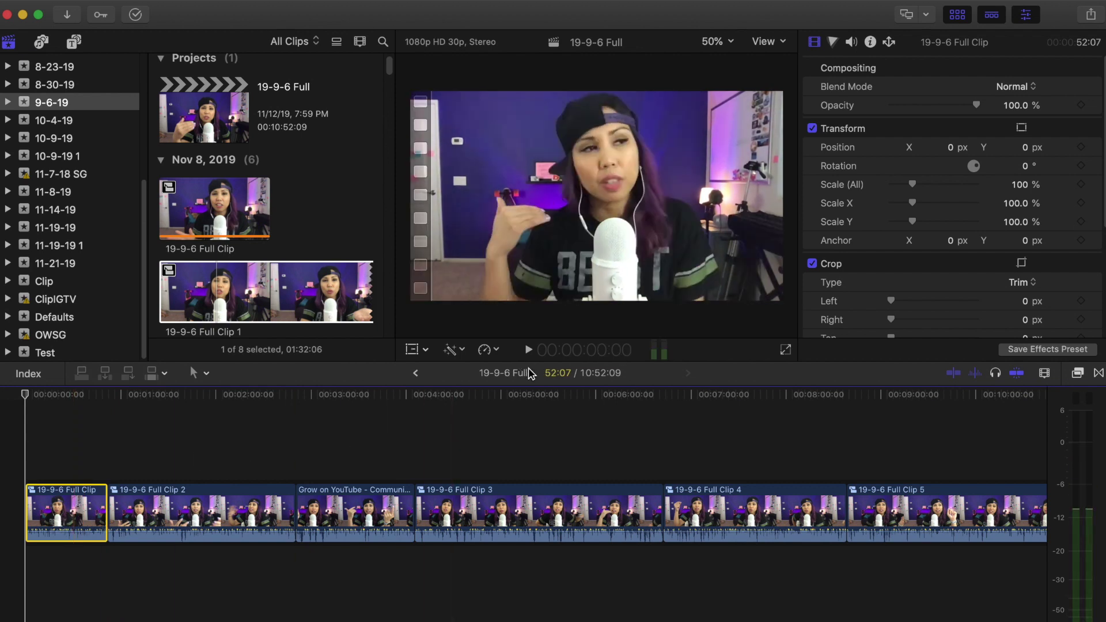
left_click(213, 513)
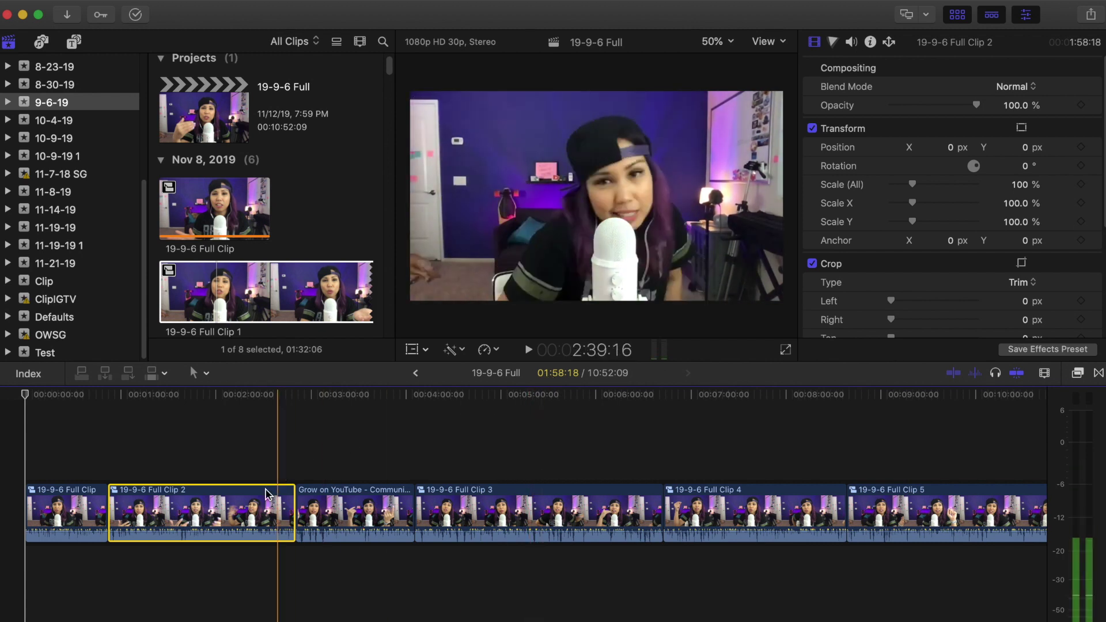
left_click(346, 510)
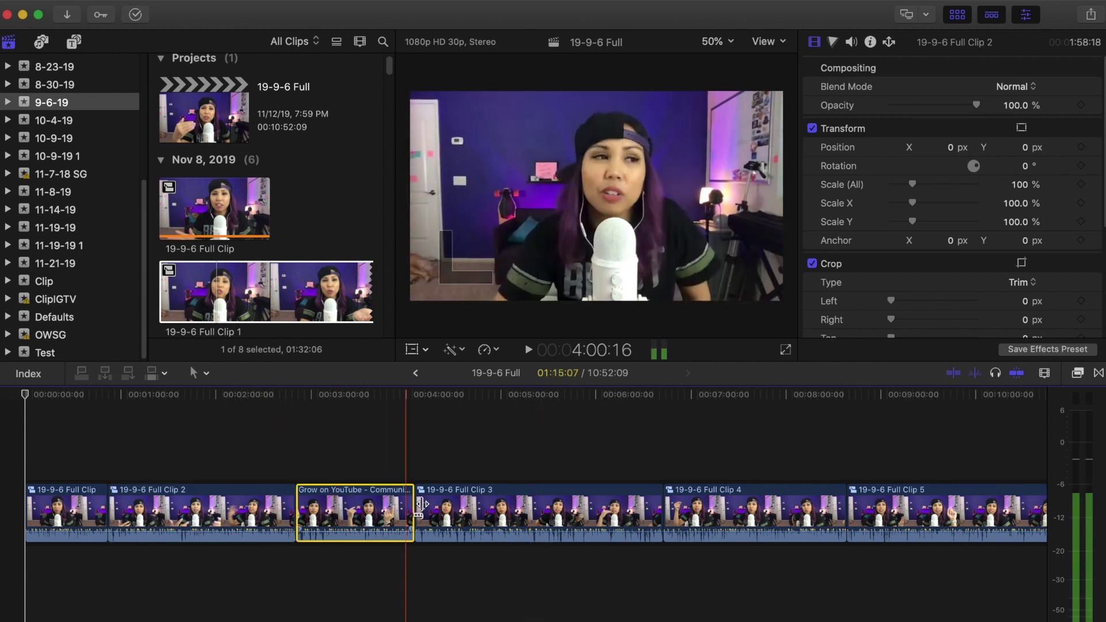
left_click(455, 510)
left_click(671, 509)
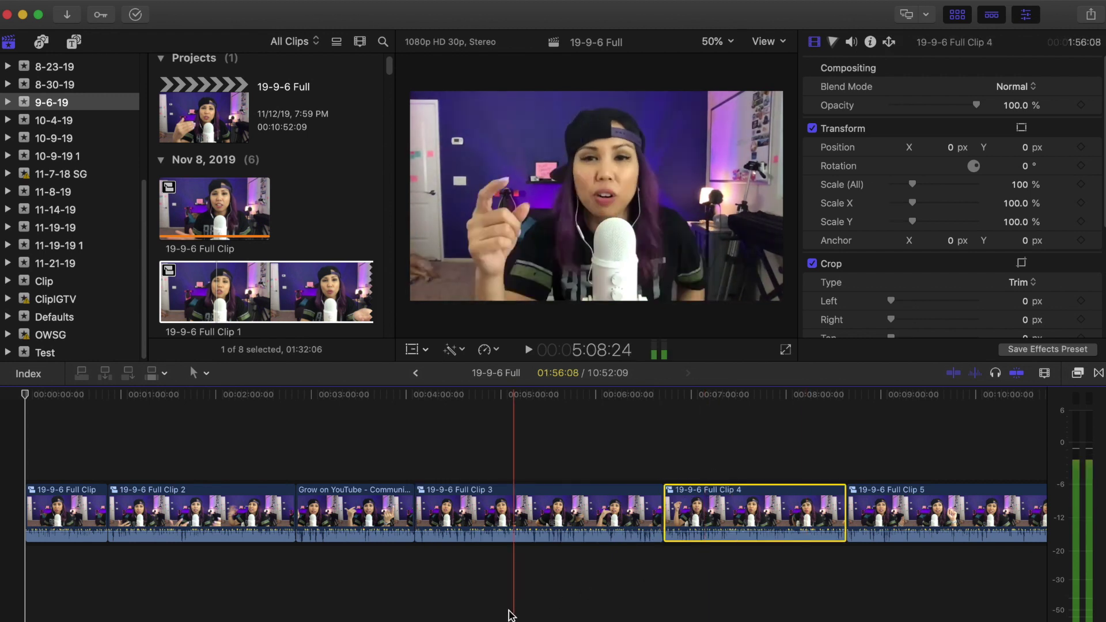
scroll(582, 615, "right", 5)
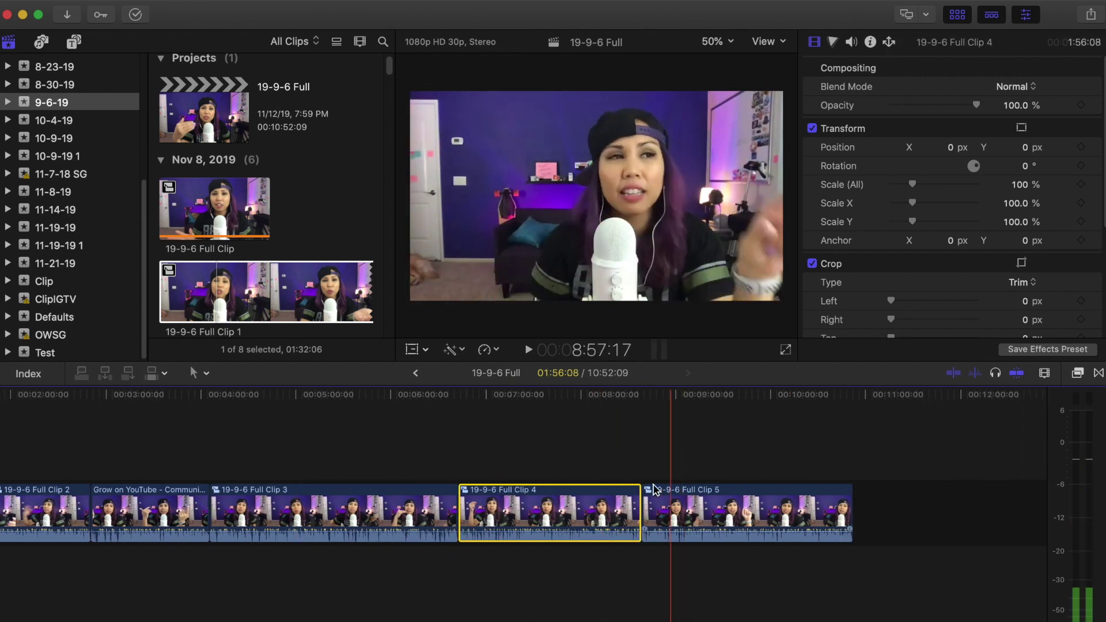
scroll(322, 620, "left", 5)
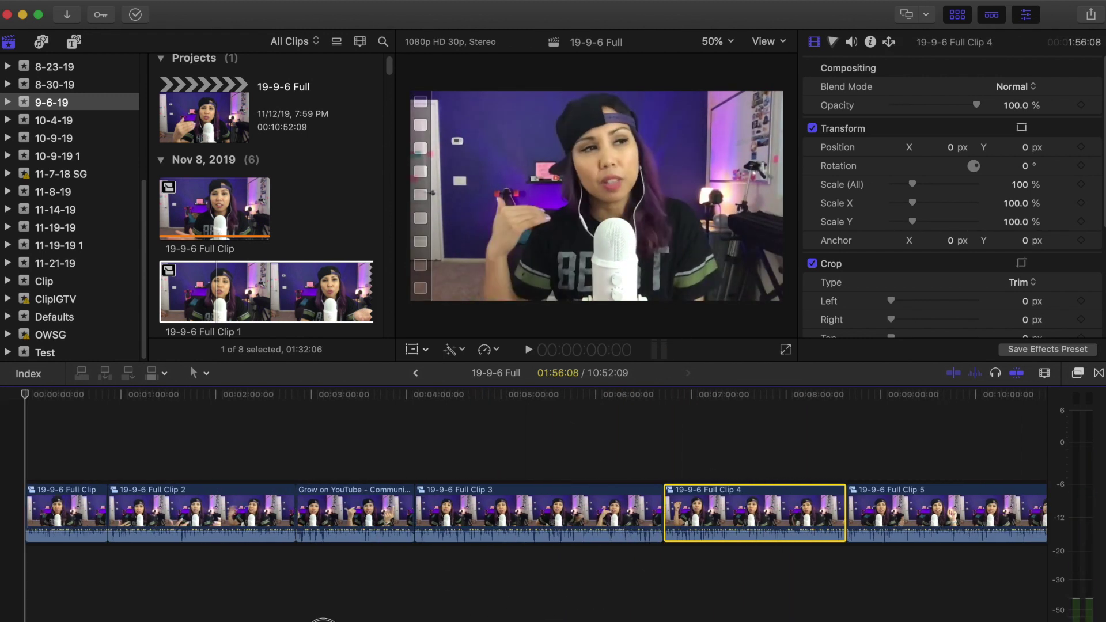
left_click(84, 507)
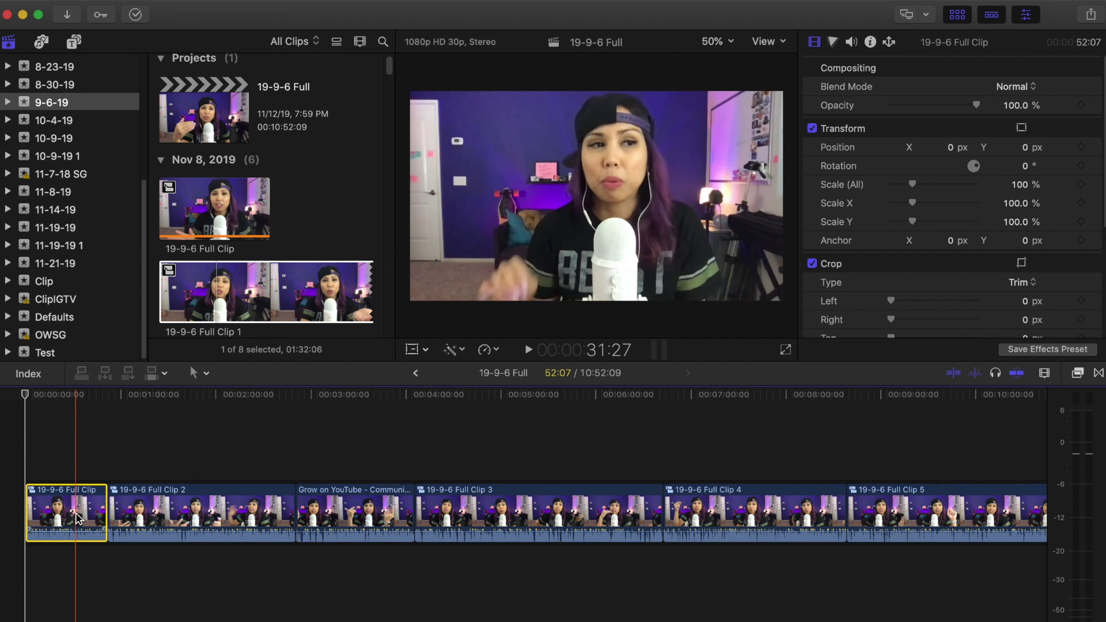
Step: Paste 19-9-6 Full Clip into the Test project as a connected clip above the Custom solid
left_click(45, 352)
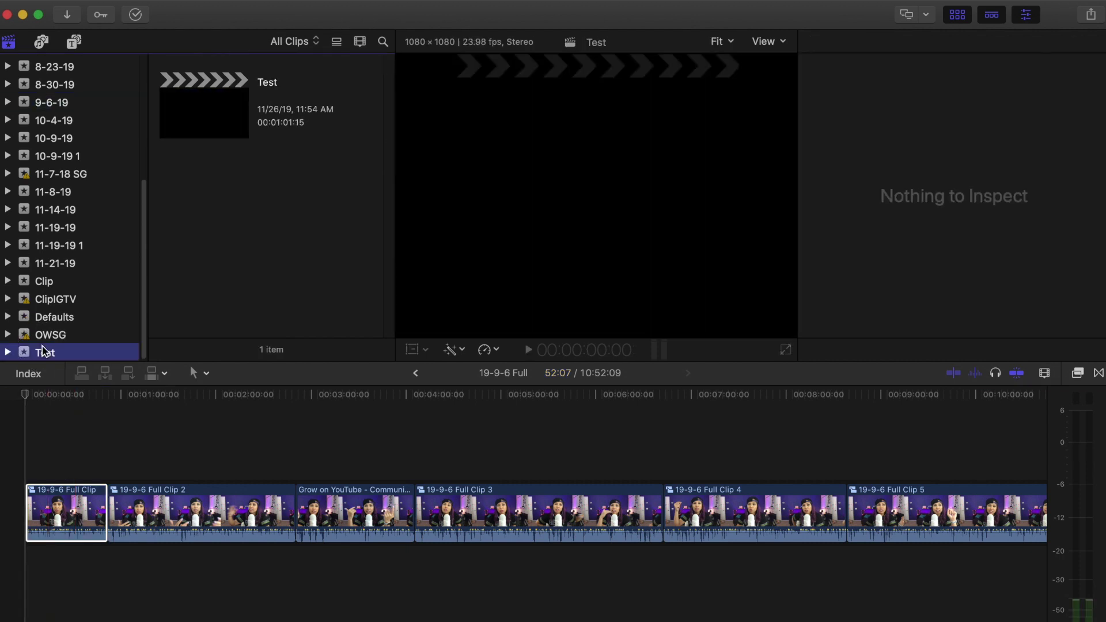
double_click(201, 124)
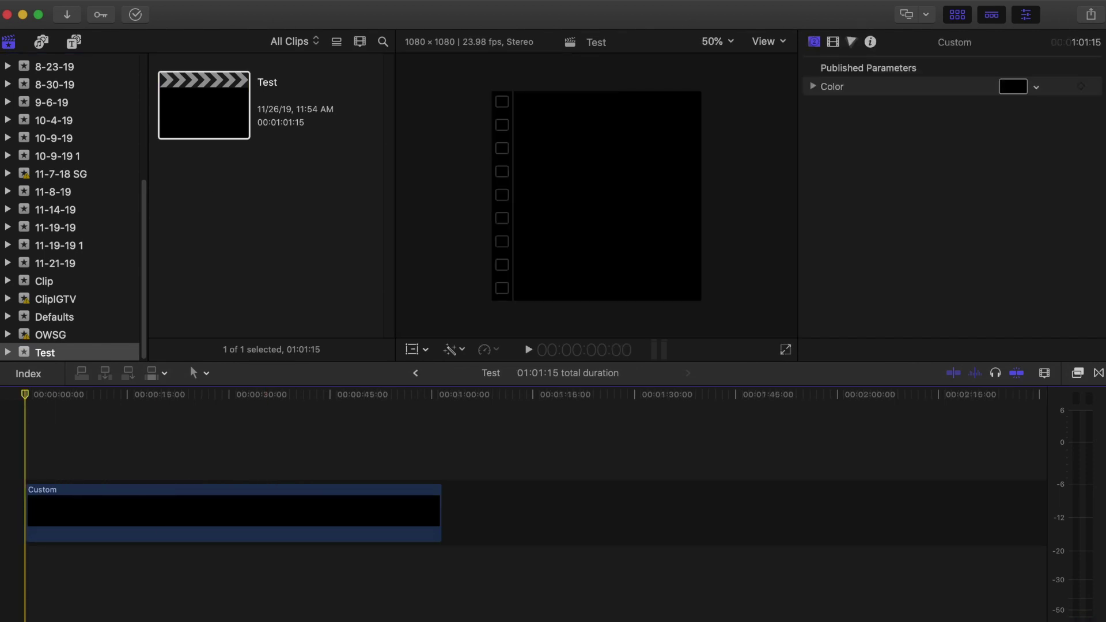
key("super+v")
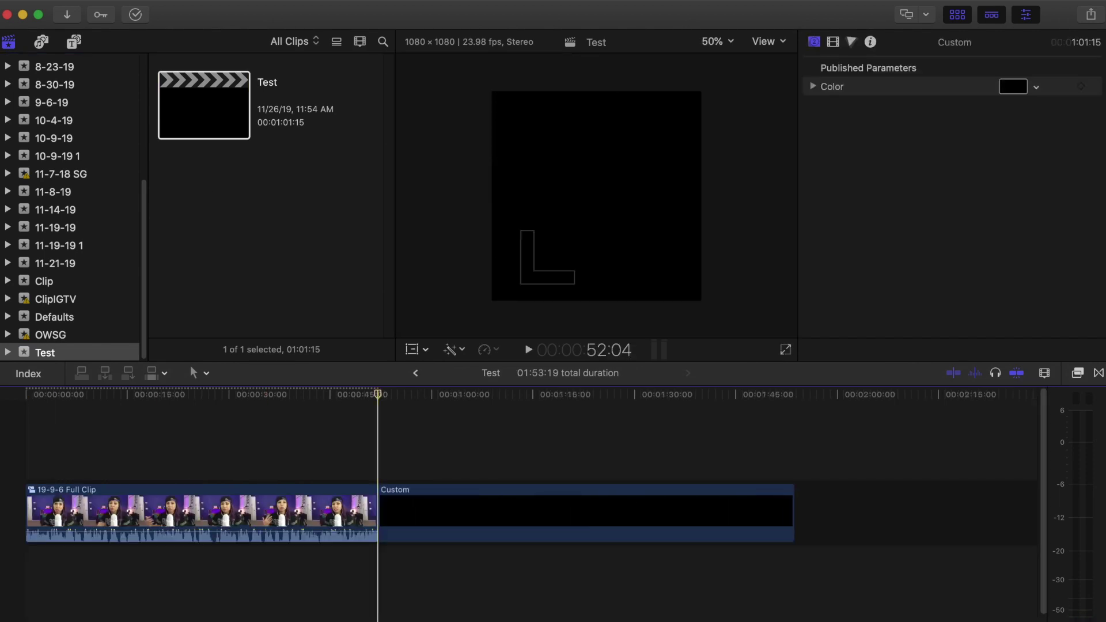
left_click(56, 510)
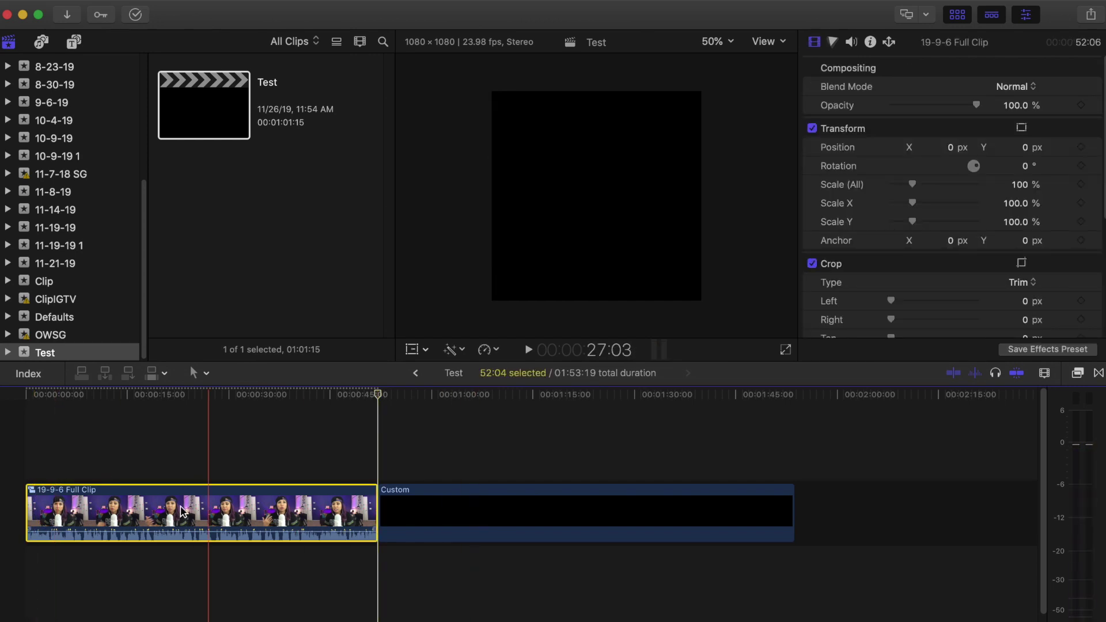
left_click_drag(95, 494, 98, 441)
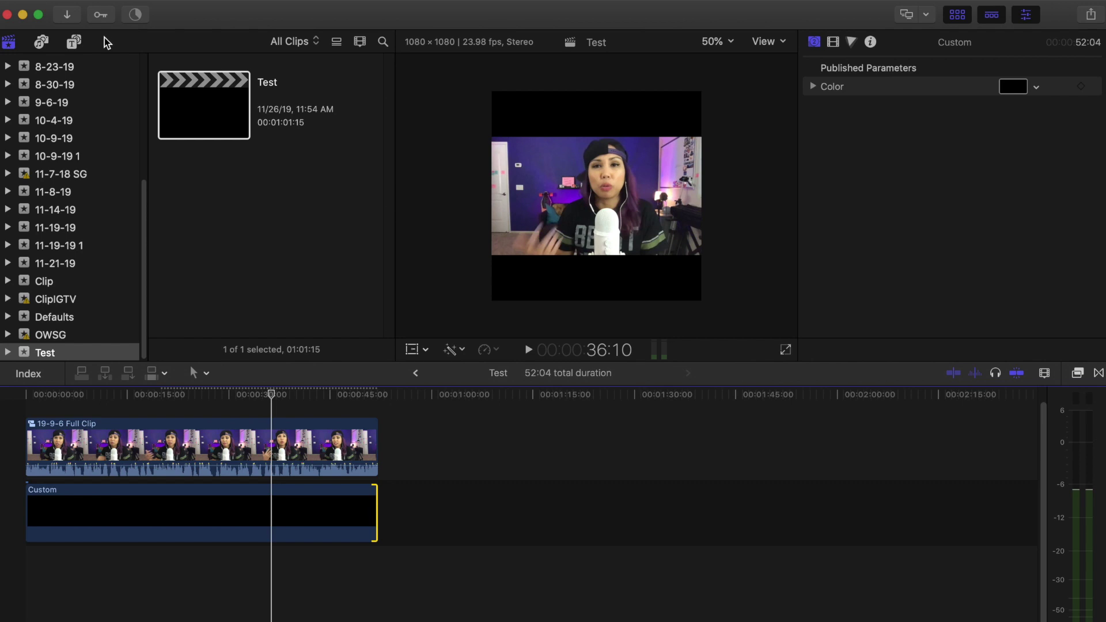
Step: Browse the Bumper/Opener titles and select the Basic Title template
left_click(74, 43)
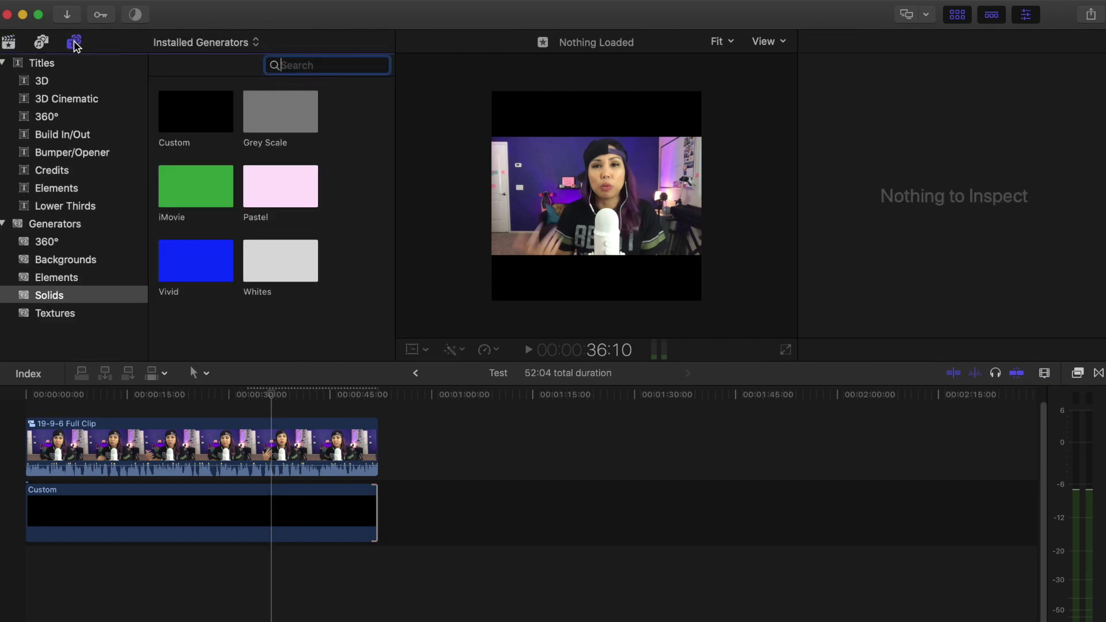
left_click(80, 157)
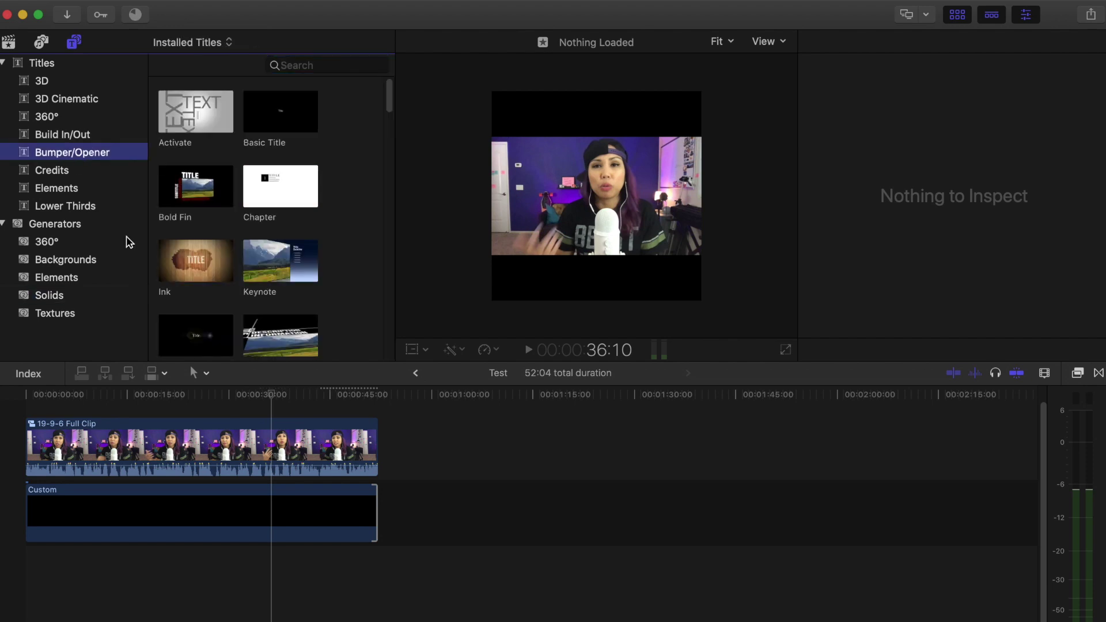
left_click(184, 512)
Step: Connect a Basic Title above 19-9-6 Full Clip and extend it to 52:04
left_click(281, 106)
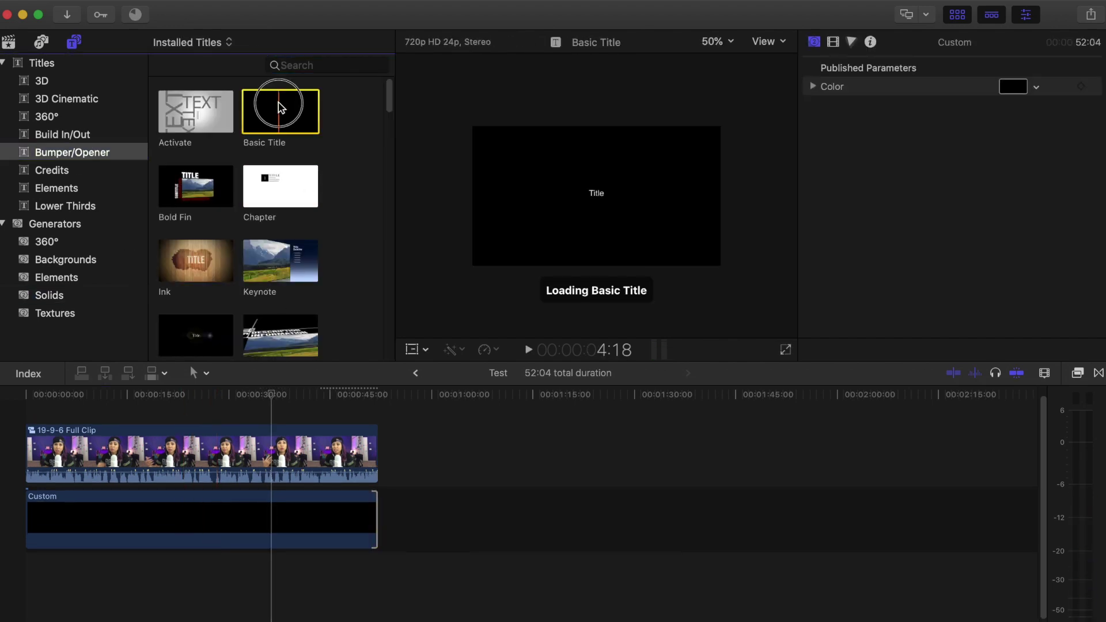
left_click_drag(281, 106, 29, 395)
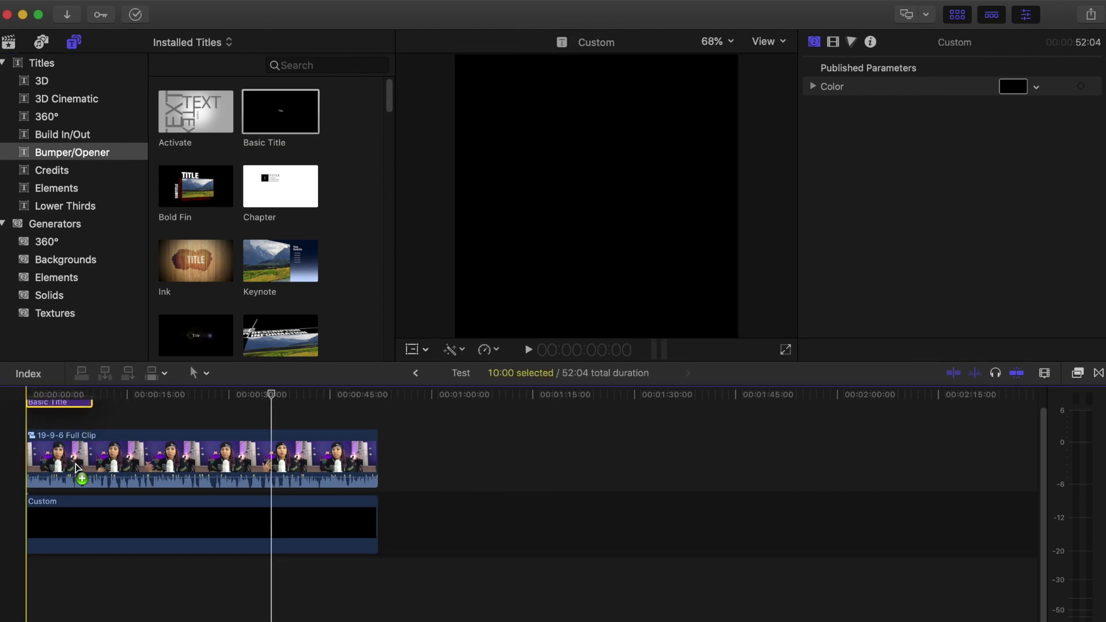
left_click_drag(82, 467, 114, 464)
left_click_drag(90, 421, 374, 421)
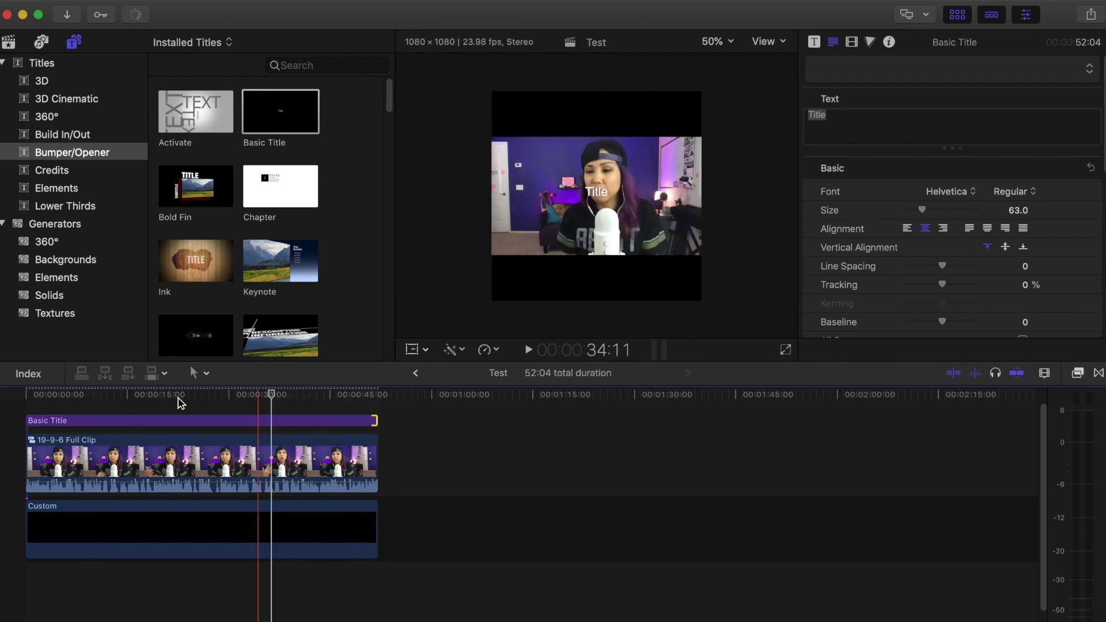
left_click(125, 395)
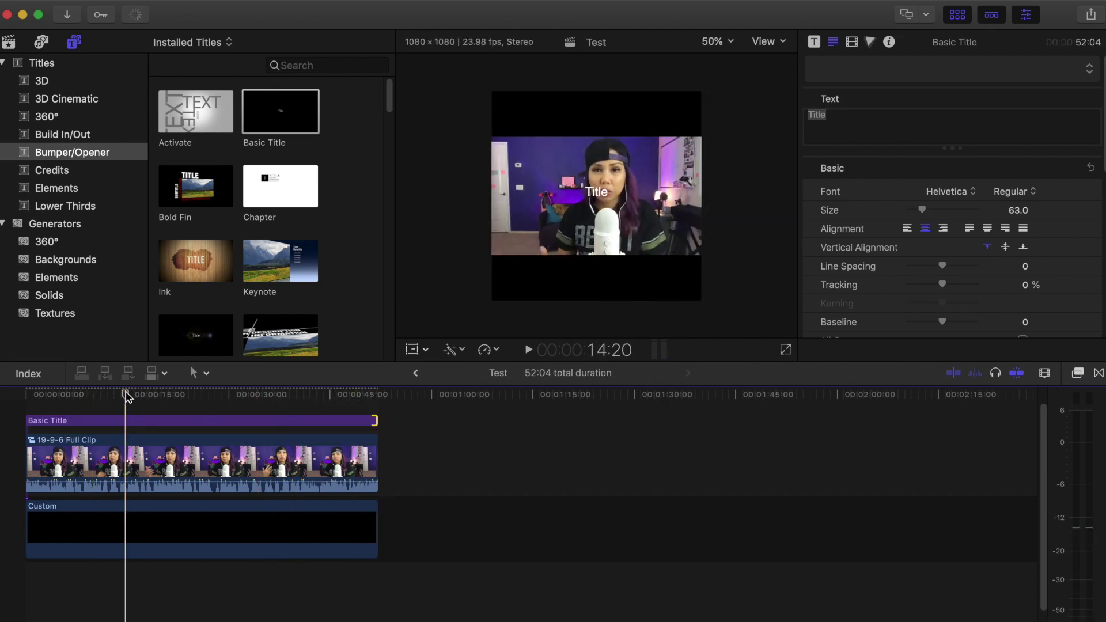
left_click(323, 421)
left_click(860, 123)
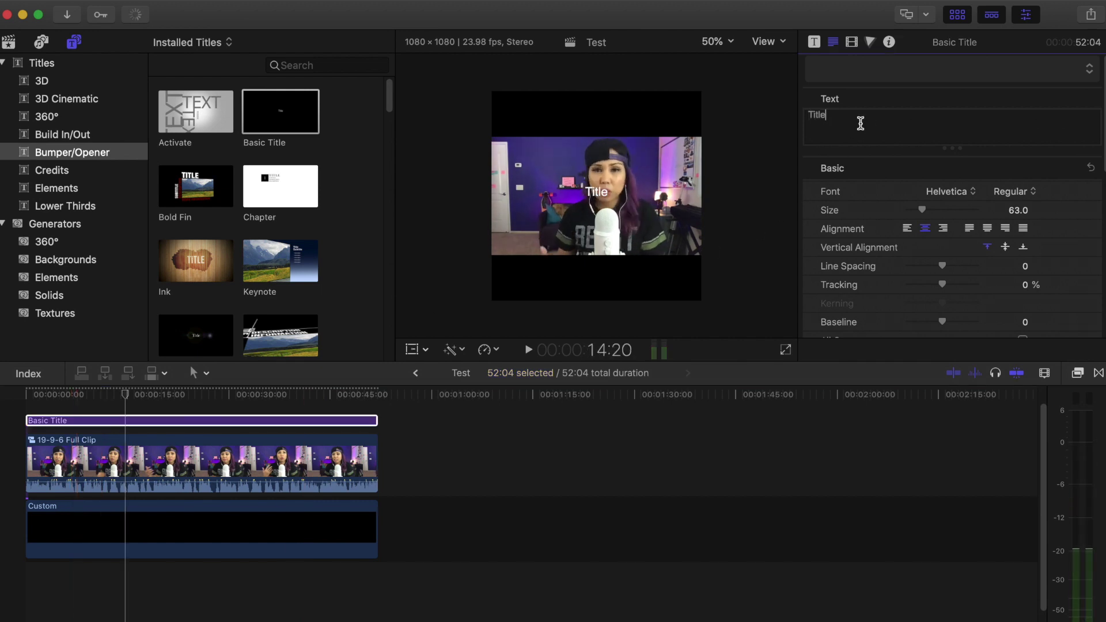
Step: Replace the placeholder with 'WHY YOU SHOULD CREATE' and 'SOCIAL MEDIA CLIPS' on two lines
key("super+a")
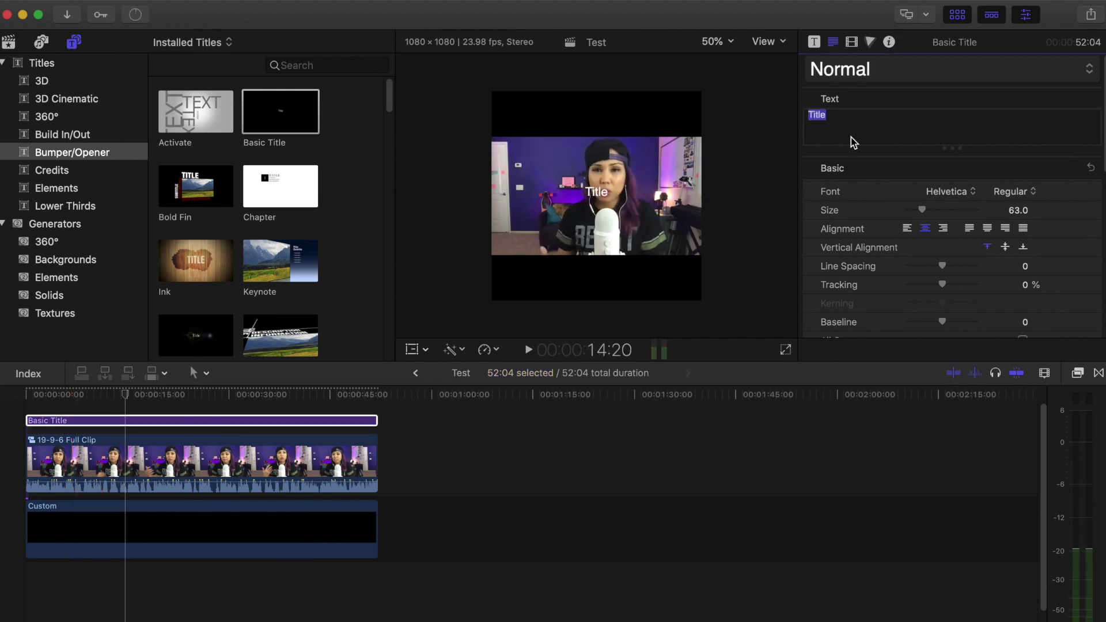
type("WHY YOU SHOUL")
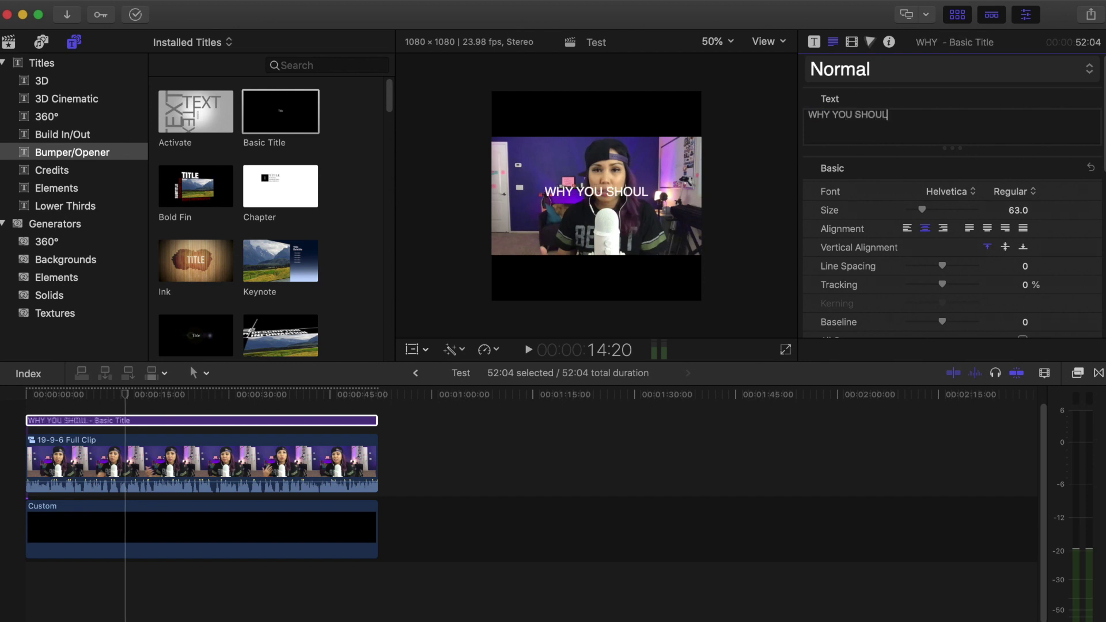
type("D CREATE")
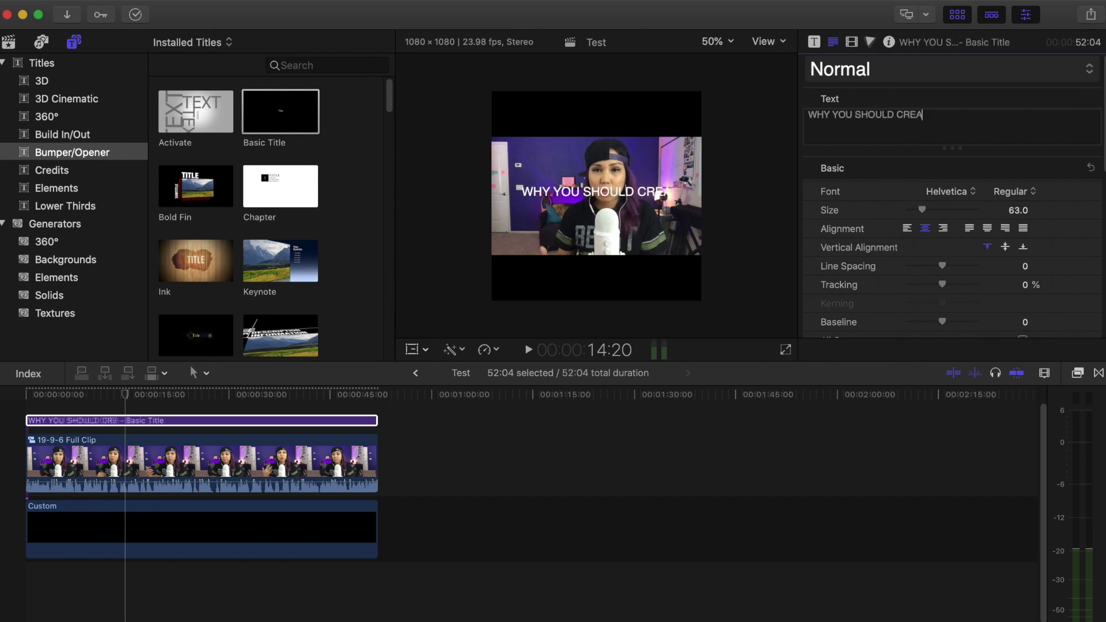
key("Return")
type("SOCIAL MEDIA CLIPS")
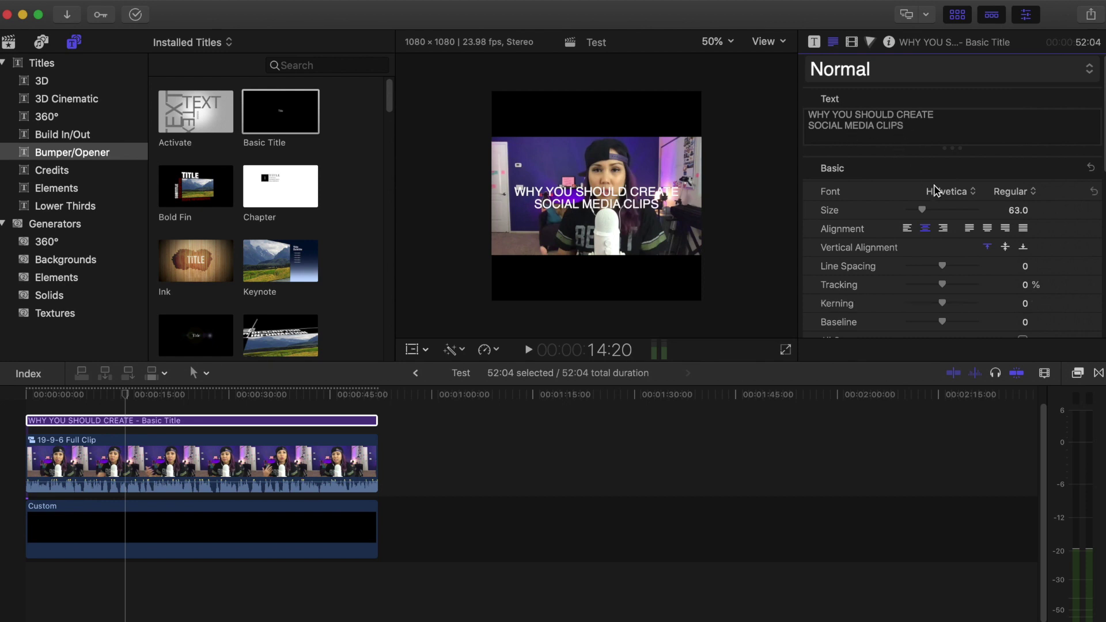
key("super+a")
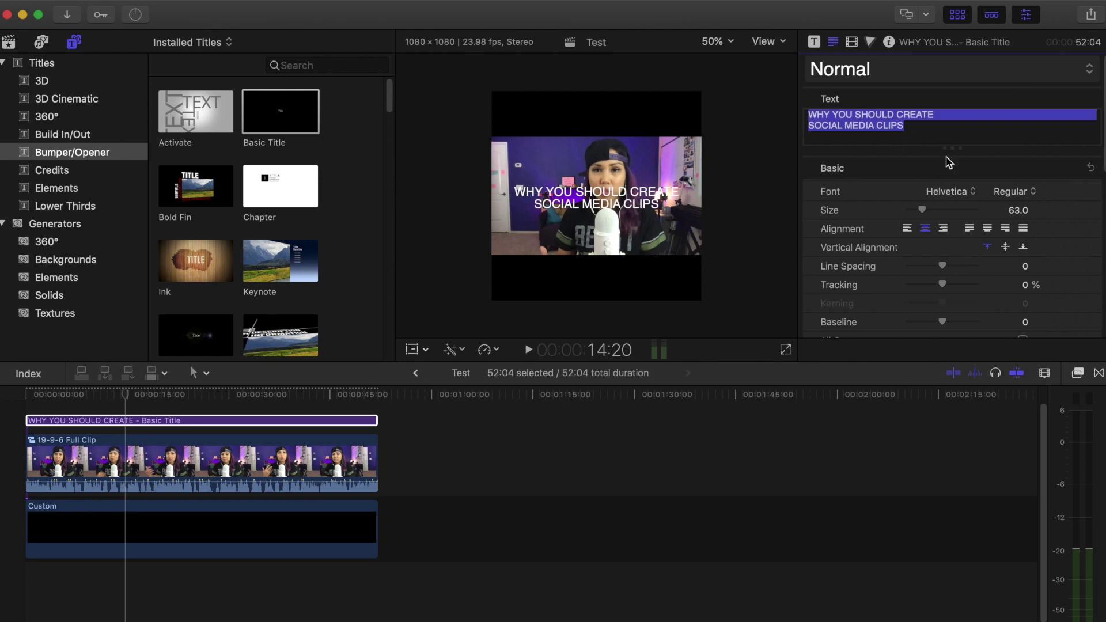
Step: Set the title to DIN Condensed, size 98, line spacing -28, and move it into the top bar
left_click(953, 192)
scroll(941, 259, "up", 10)
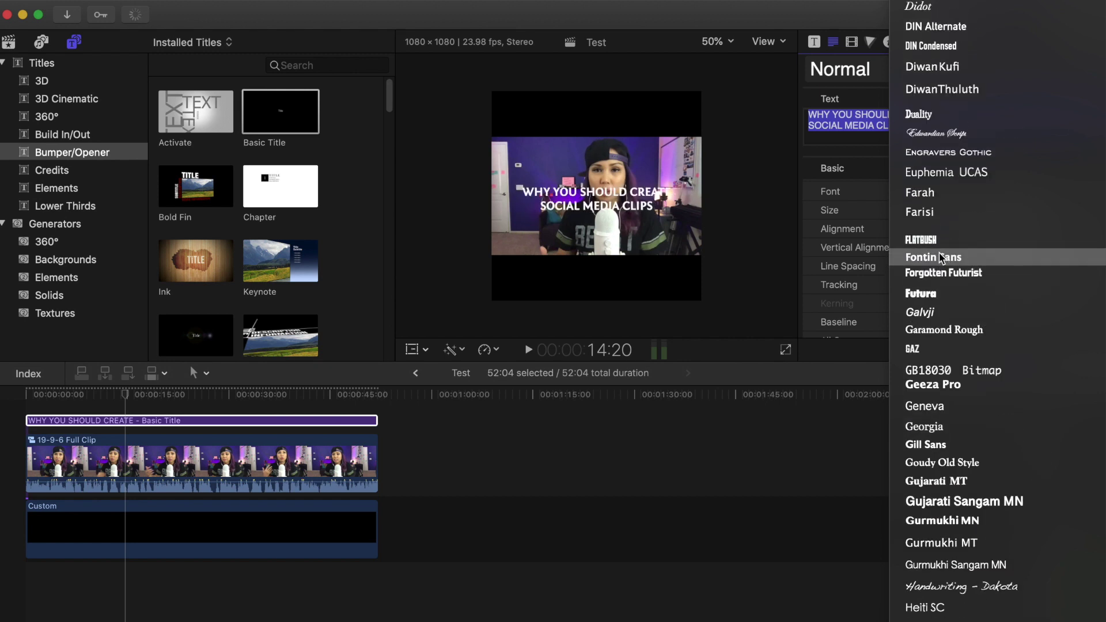
left_click(945, 72)
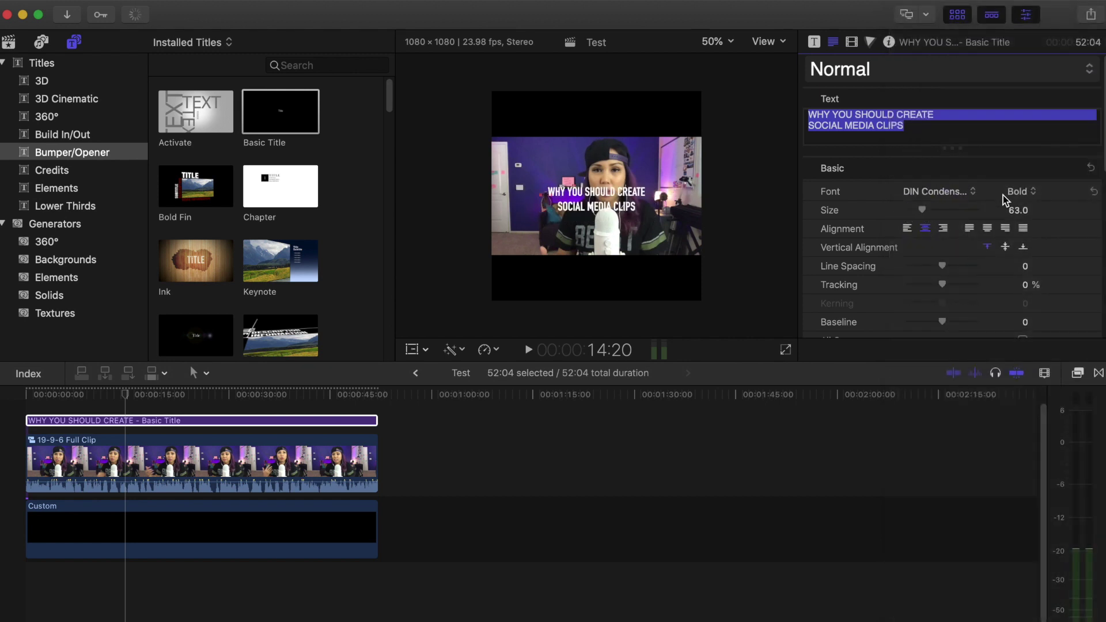
left_click(1015, 211)
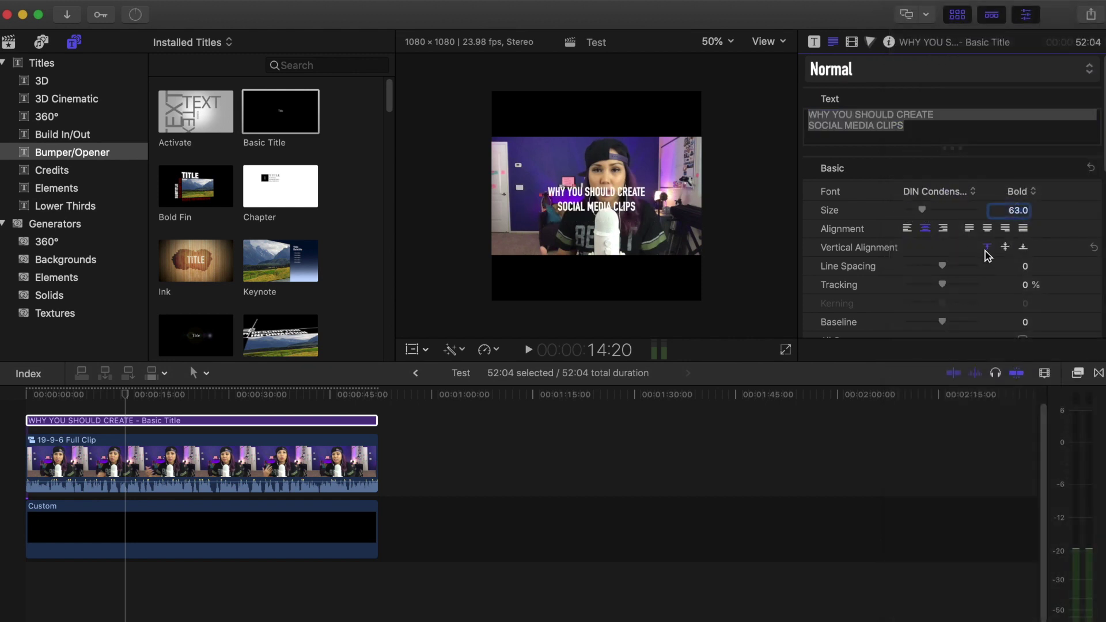
left_click_drag(923, 214, 928, 211)
left_click_drag(941, 271, 933, 269)
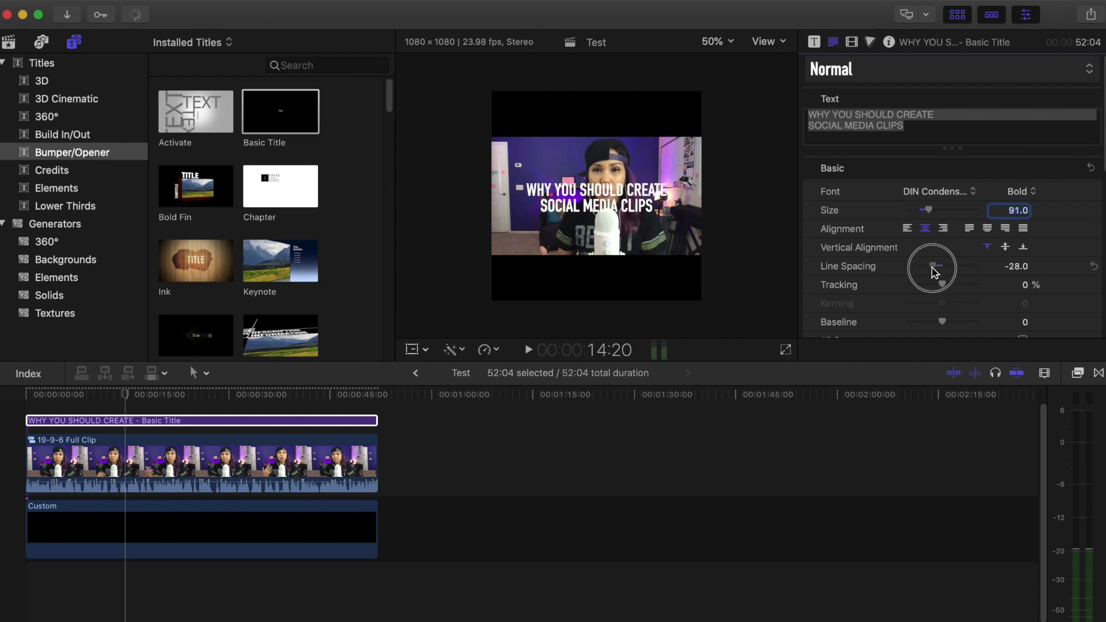
left_click_drag(934, 210, 934, 213)
left_click_drag(580, 195, 579, 122)
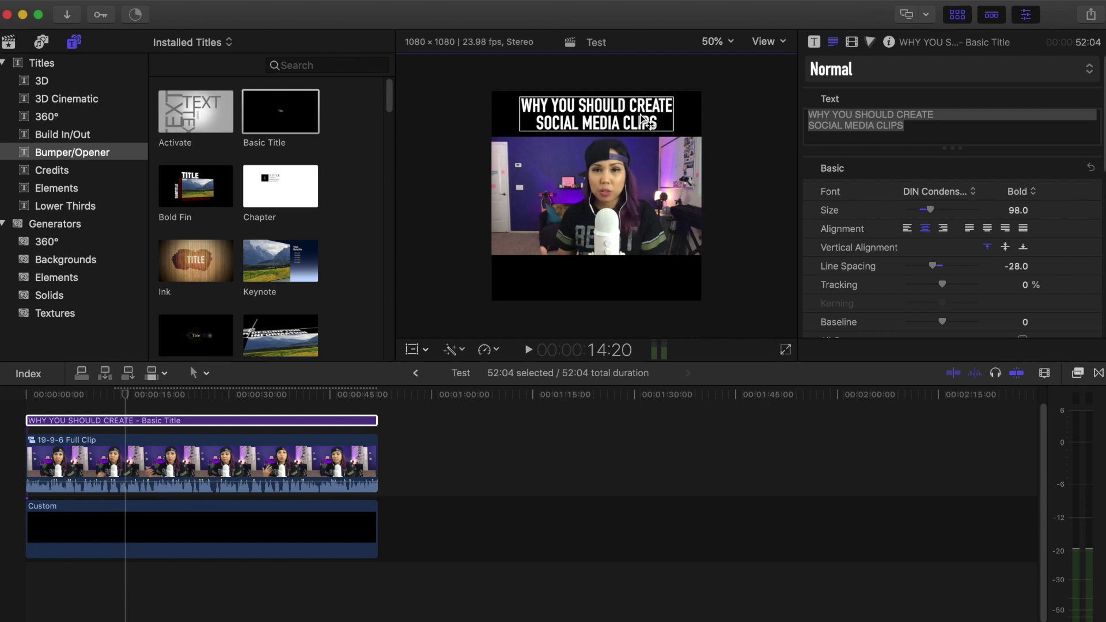
Step: Left-align both title lines, shift the title left, and add a second Basic Title
left_click(907, 229)
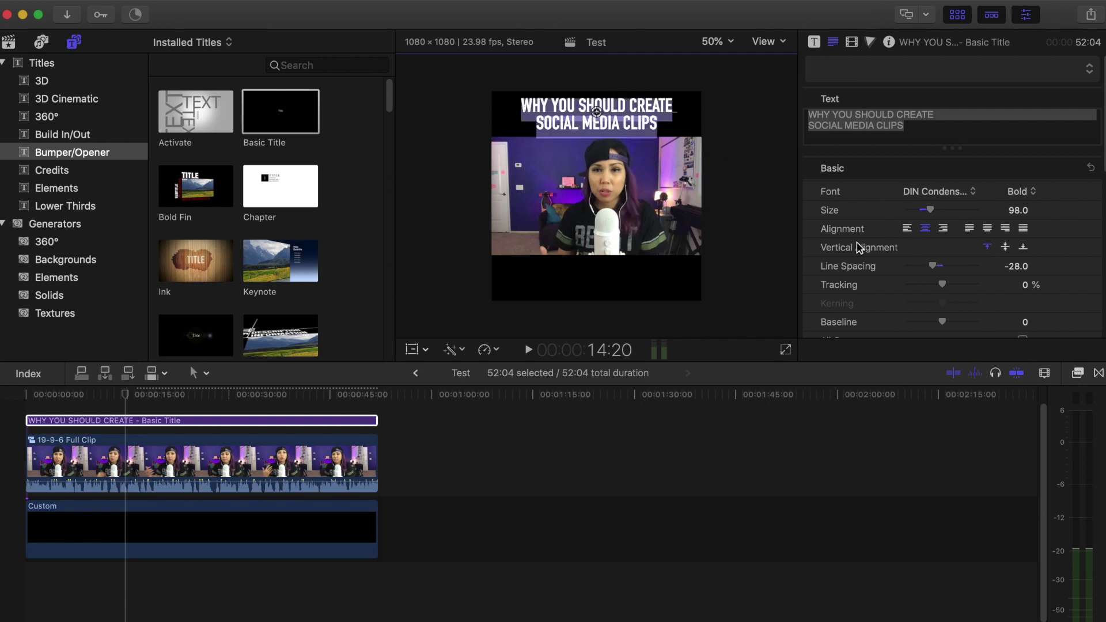
left_click(897, 139)
key("super+a")
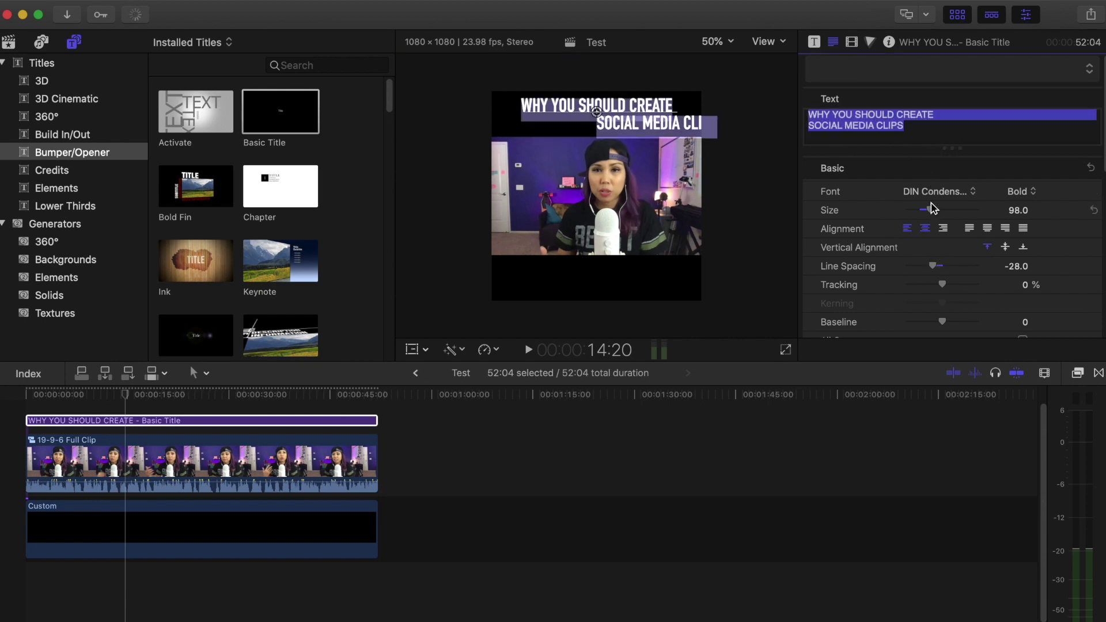
left_click(907, 228)
left_click(761, 79)
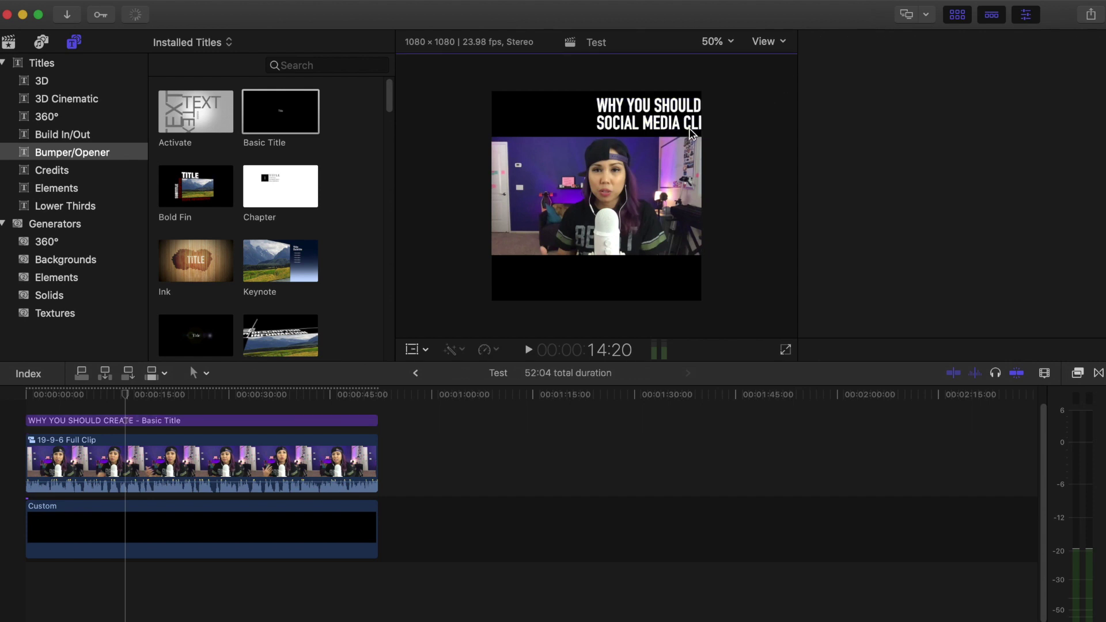
left_click_drag(635, 127, 560, 127)
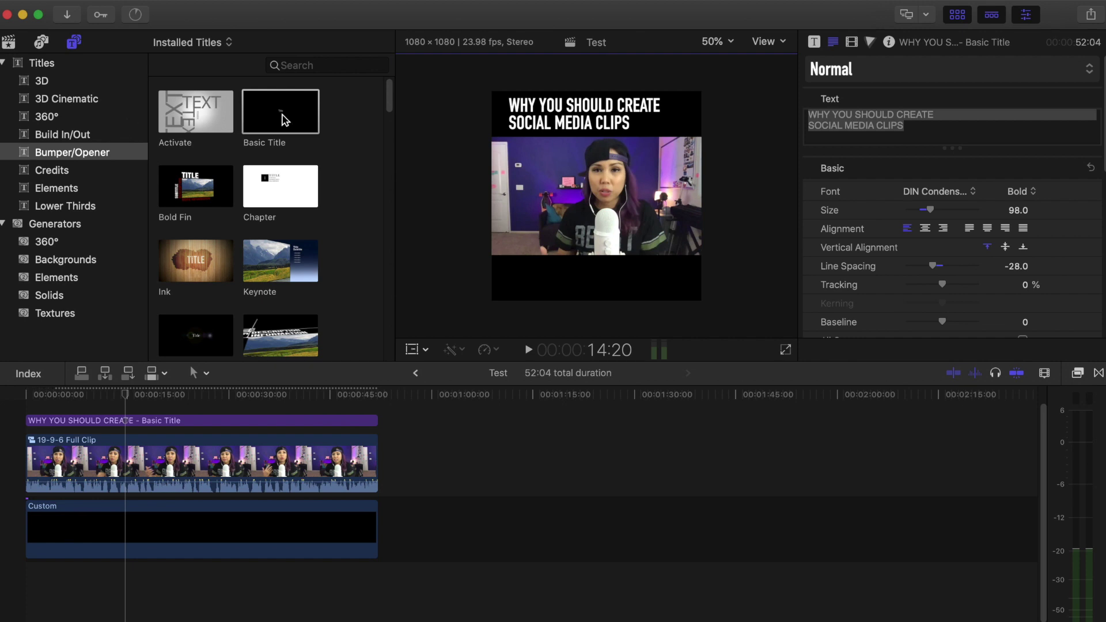
left_click_drag(297, 120, 36, 423)
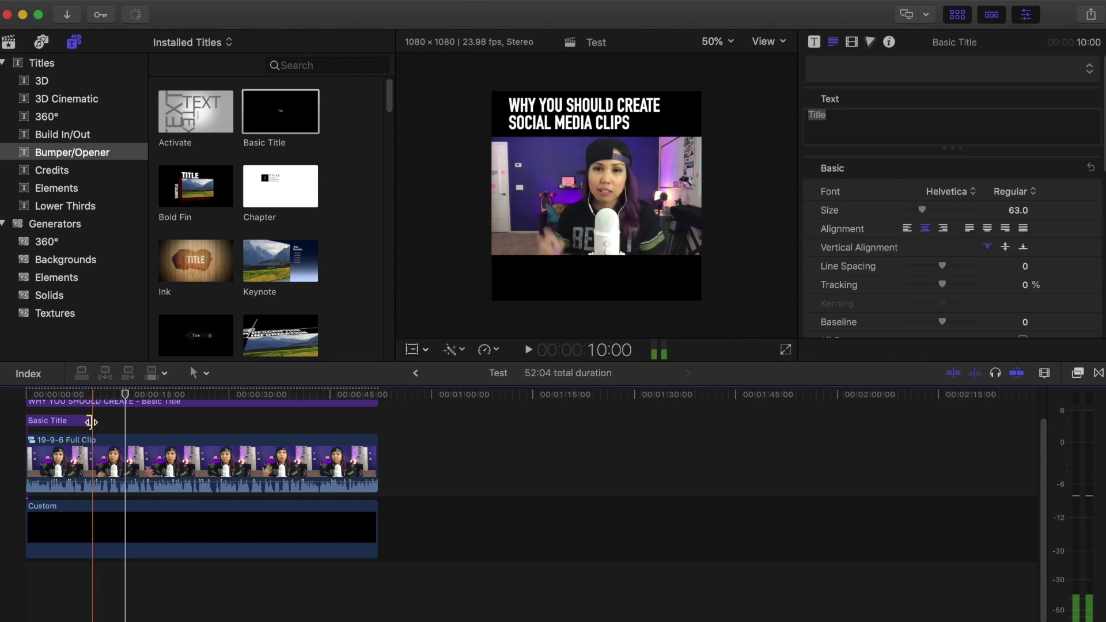
Step: Stretch the second Basic Title to 52:04 and move its placeholder text into the bottom black bar
left_click_drag(92, 425, 377, 426)
left_click(245, 423)
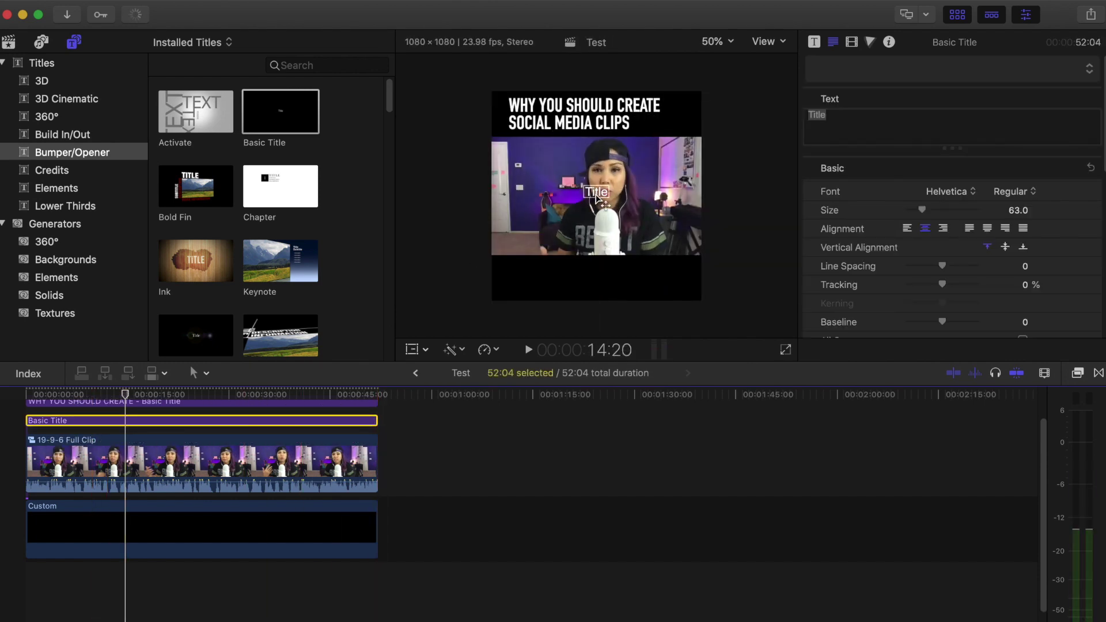
left_click_drag(597, 195, 599, 282)
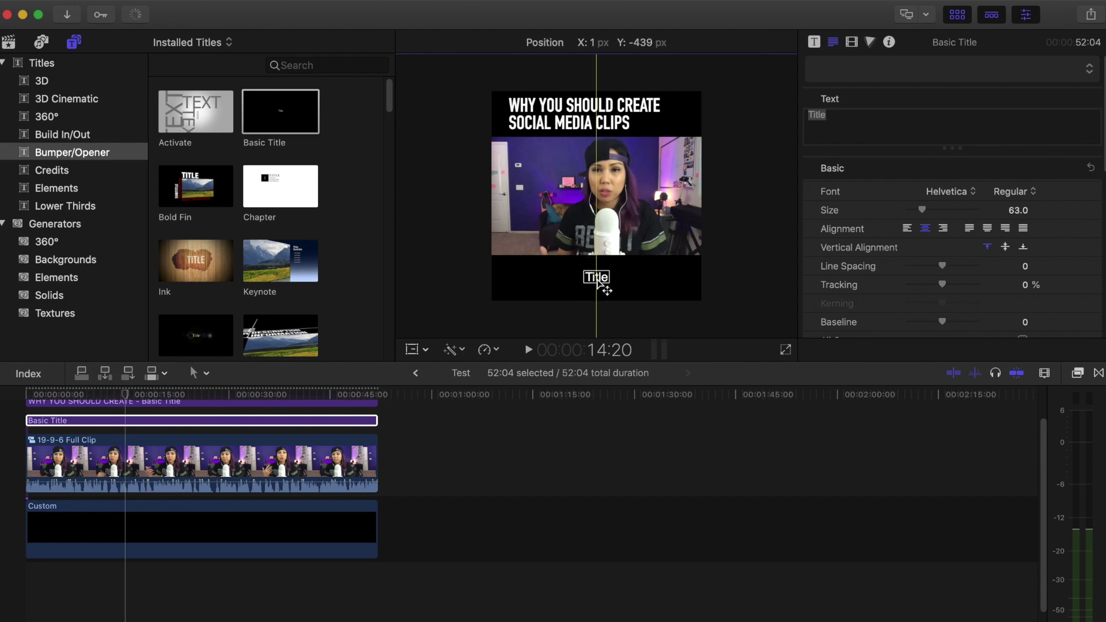
left_click(871, 127)
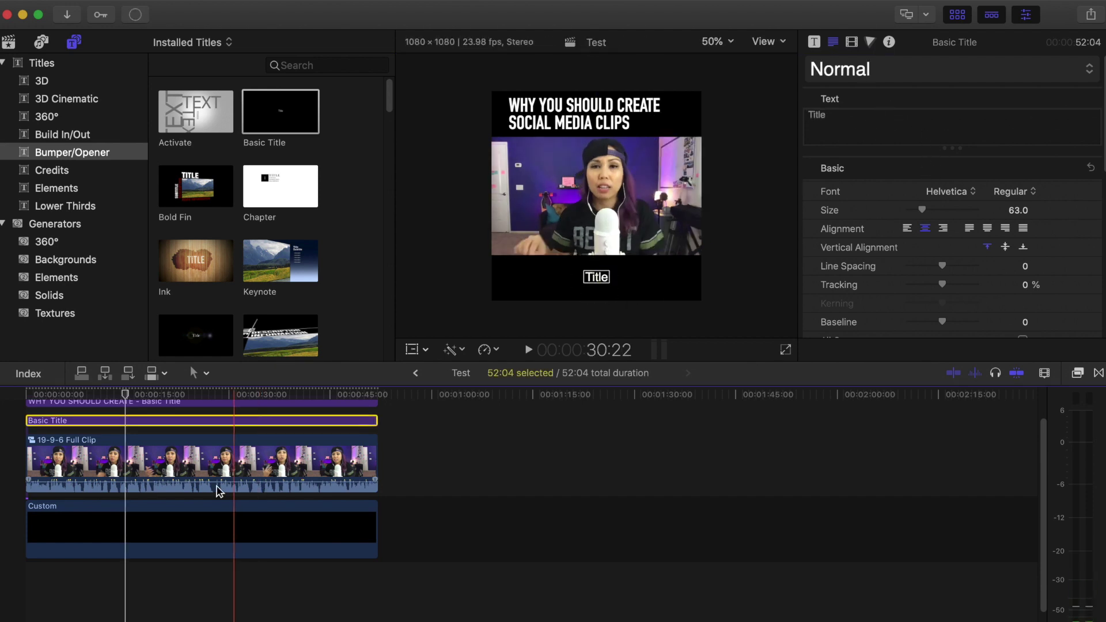
left_click(62, 420)
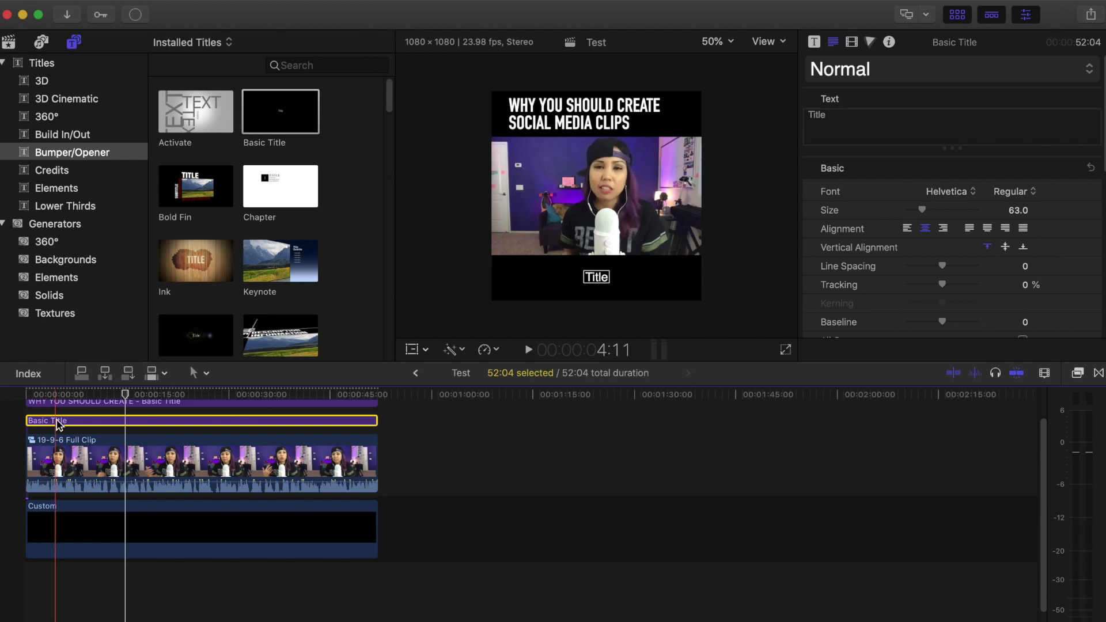
Step: Set the caption font to Gill Sans SemiBold at size 51
left_click(907, 151)
left_click(968, 196)
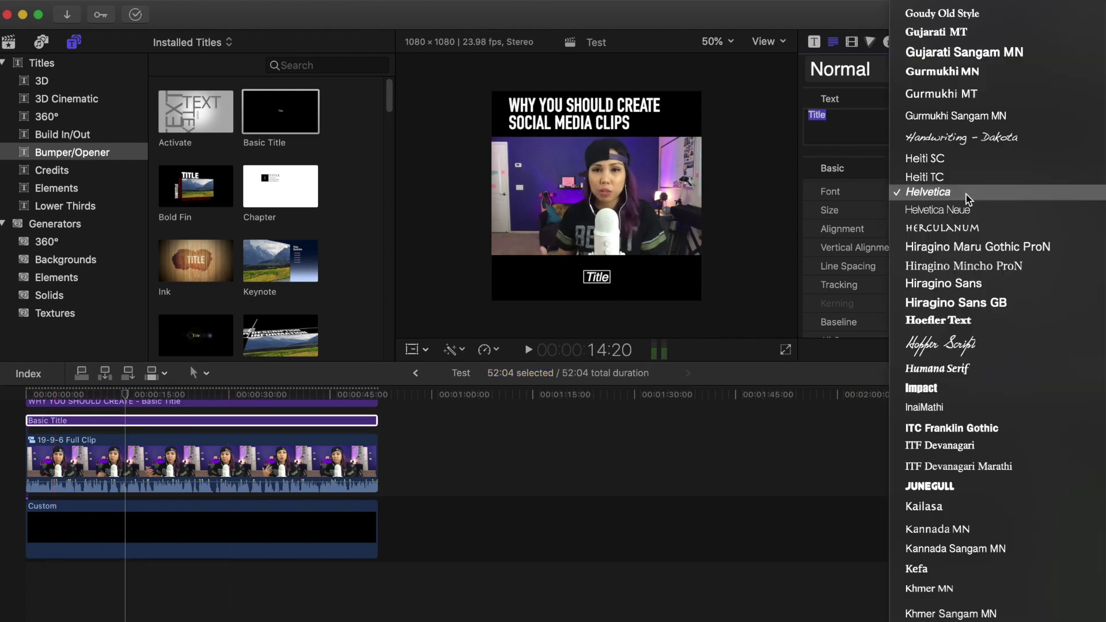
scroll(945, 259, "up", 3)
left_click(1002, 77)
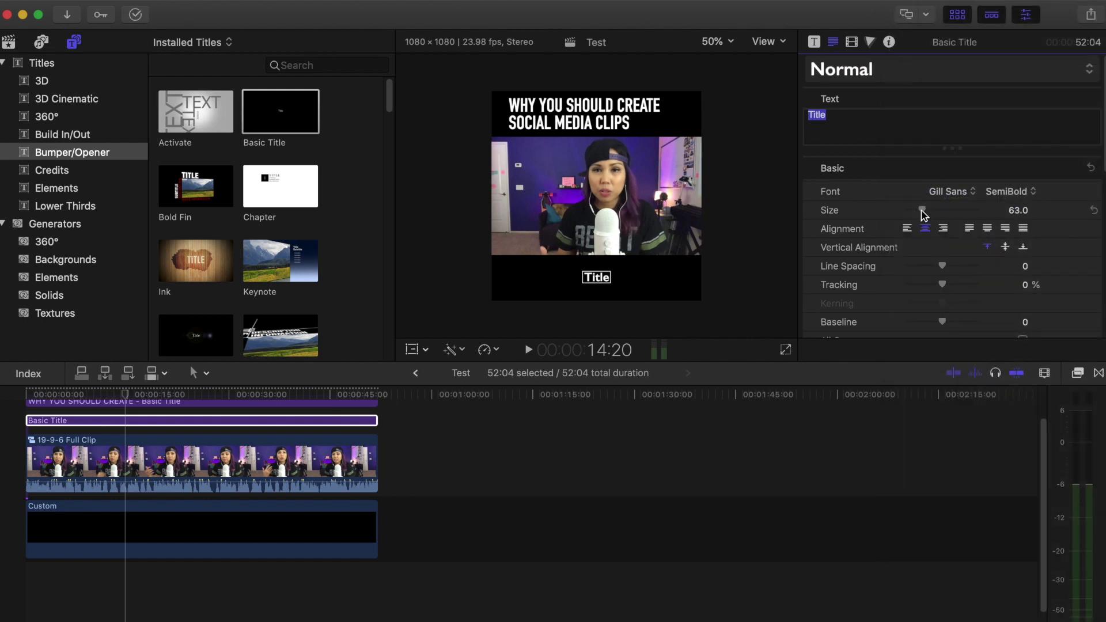
left_click_drag(922, 212, 916, 216)
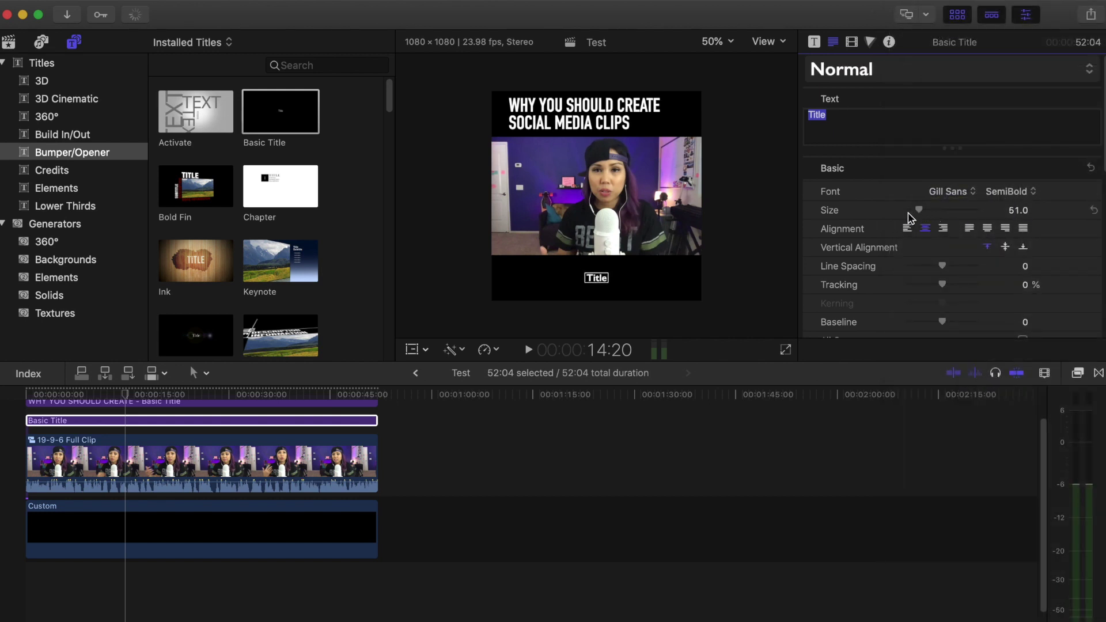
Step: Play the timeline from the start to preview the caption
left_click(17, 396)
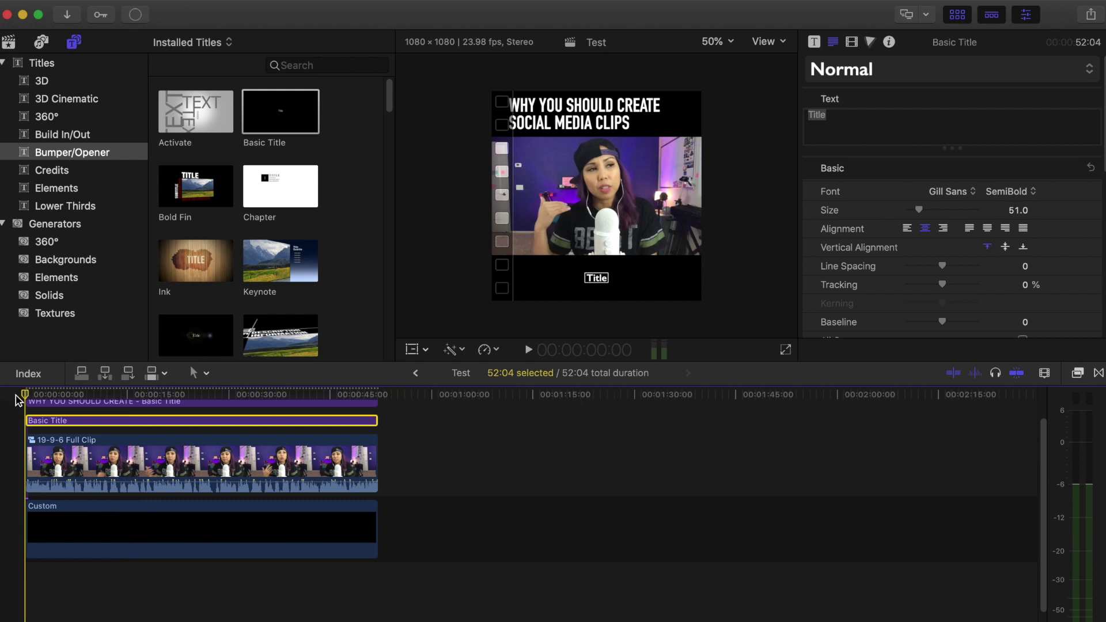
key("space")
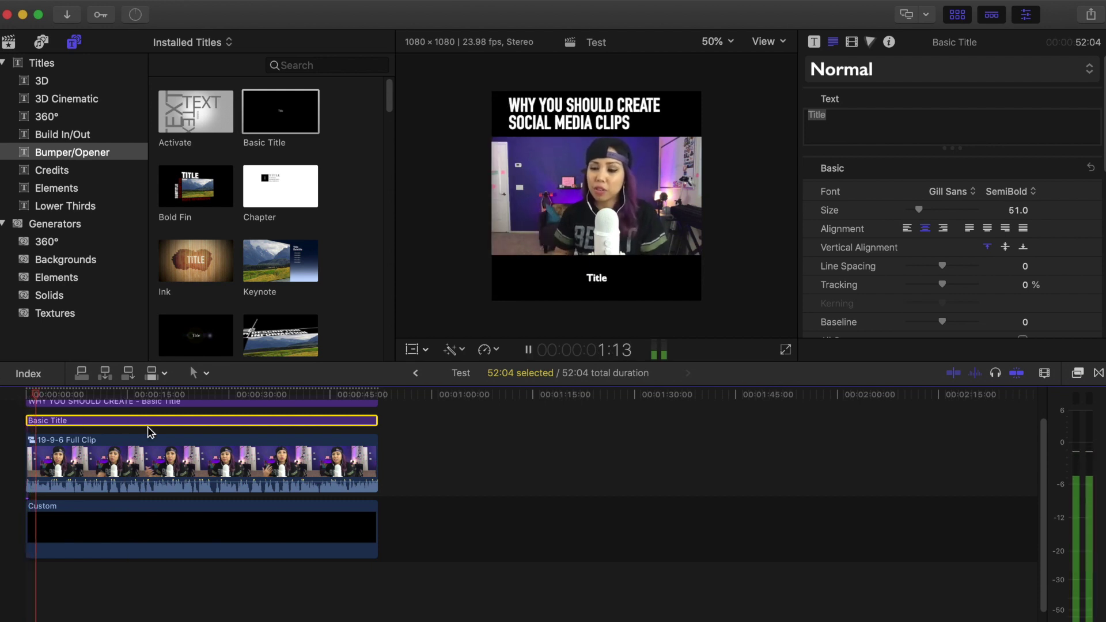
key("space")
Step: Replace the placeholder with 'People often take it for granted, what I've noticed is that etc etc etc.' and nudge it up
left_click(899, 125)
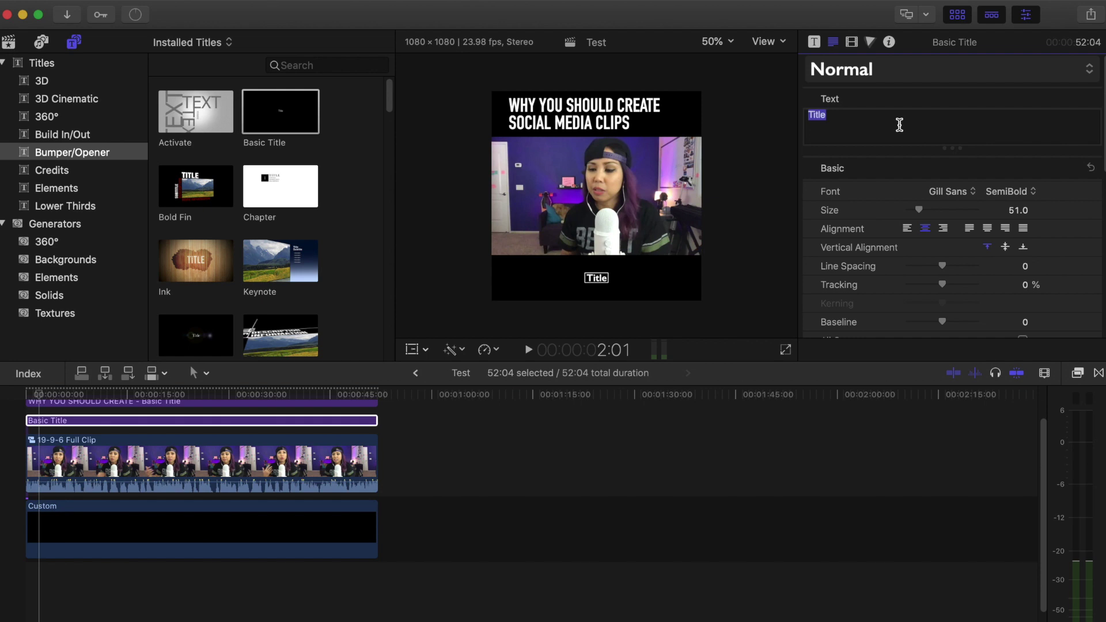
type("Pe")
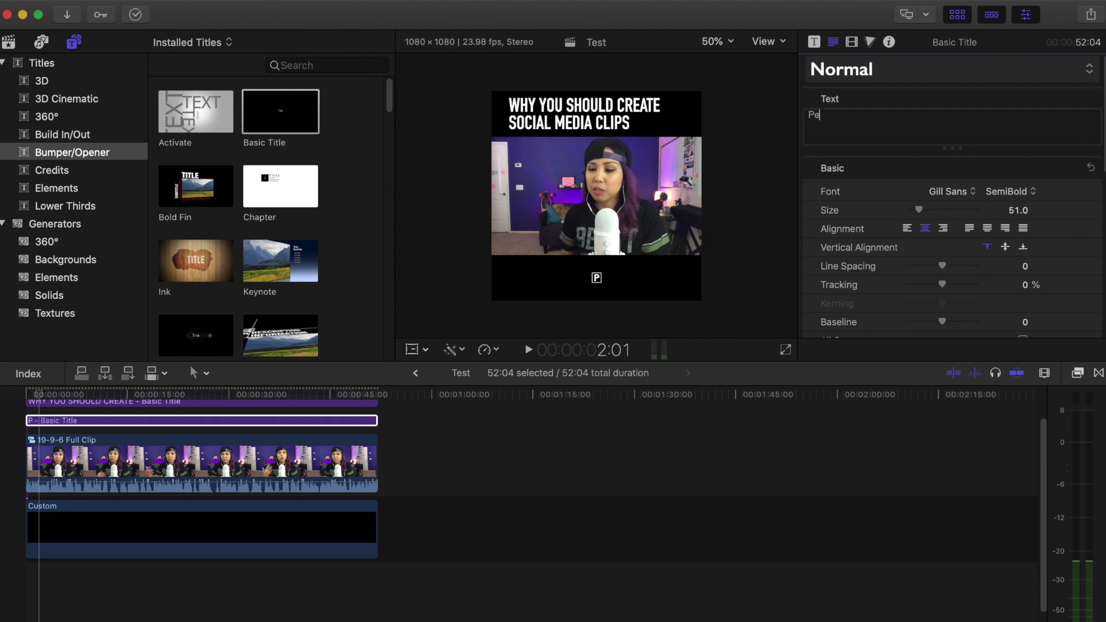
type("ople often take it")
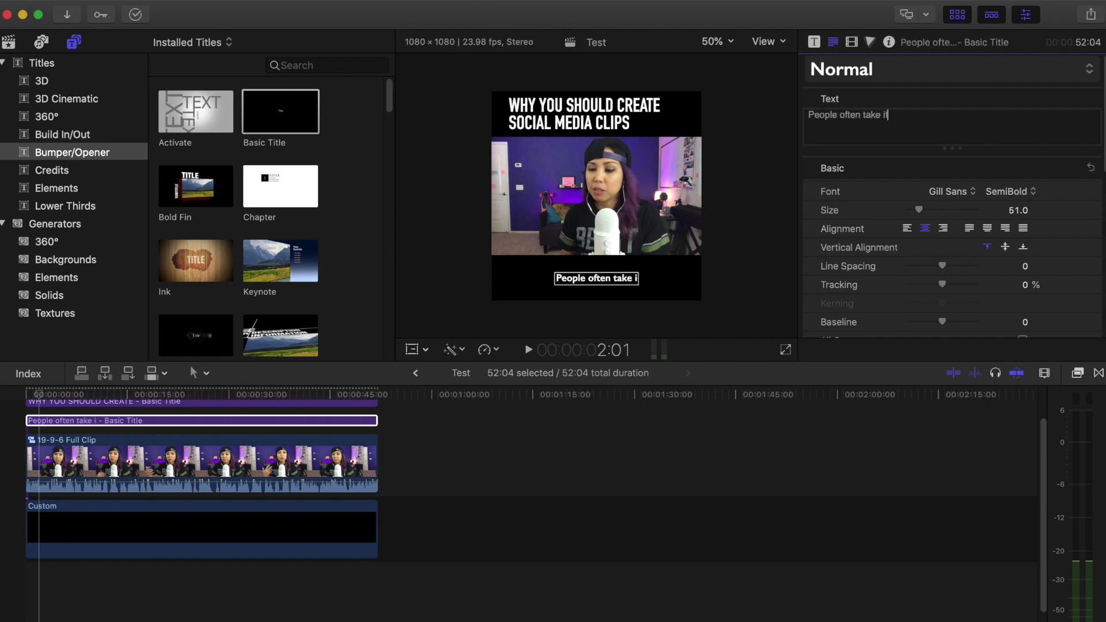
type(" for granted, what I've noticed")
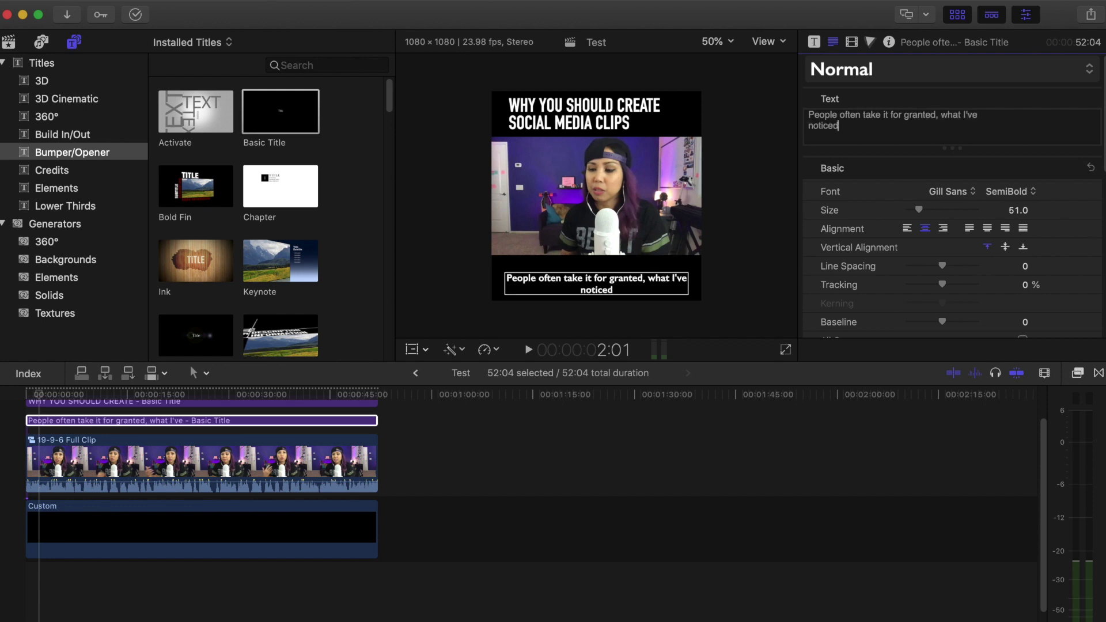
type(" is that etc etc")
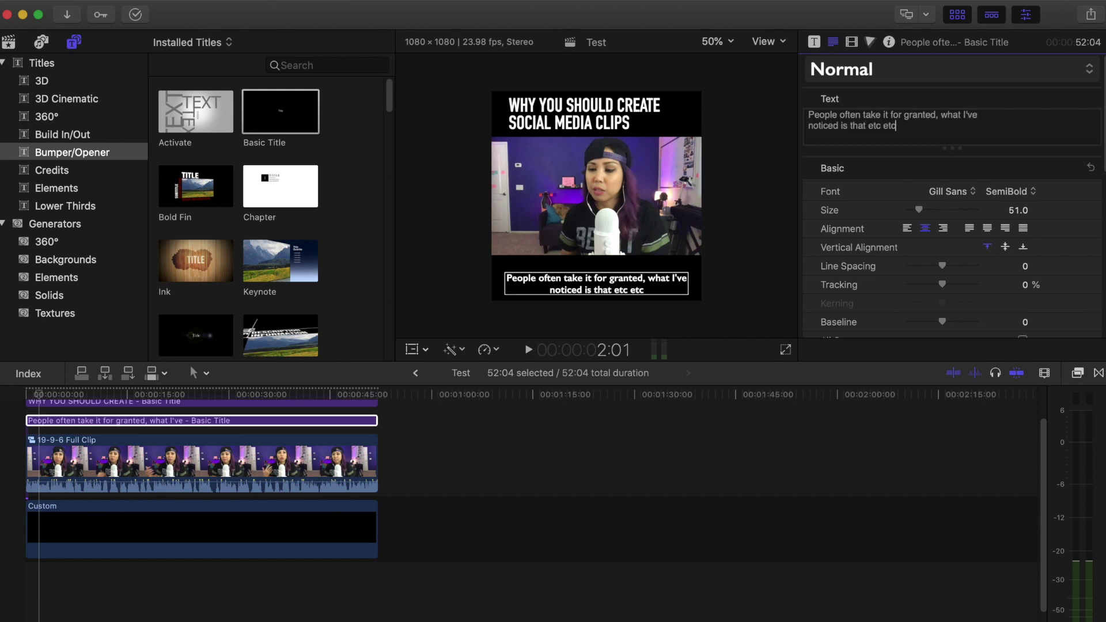
type(" etc.")
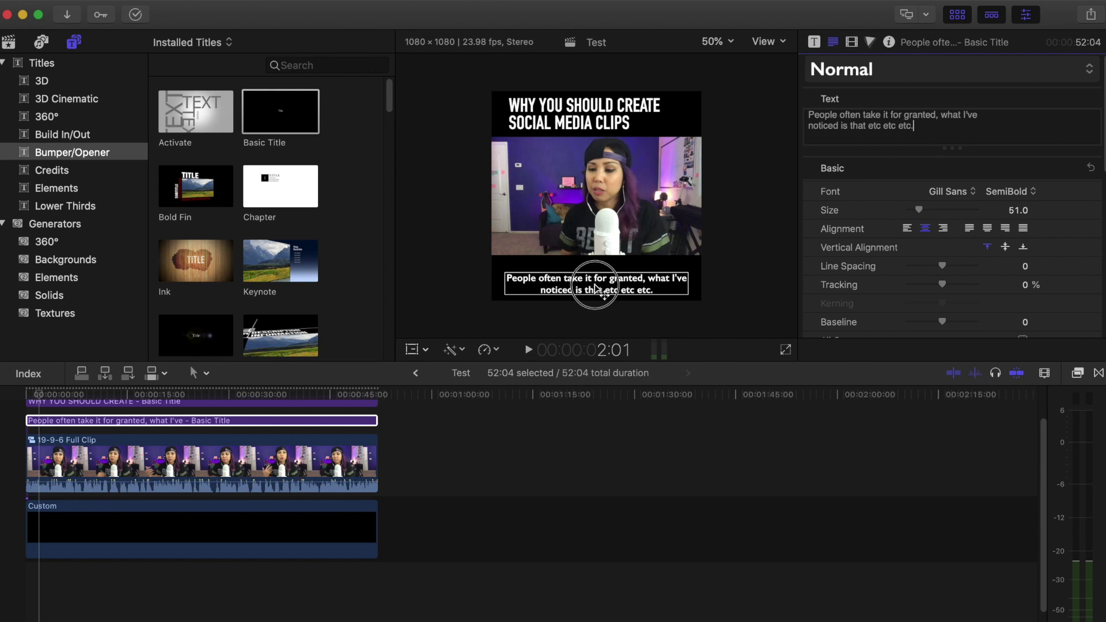
left_click_drag(596, 292, 596, 287)
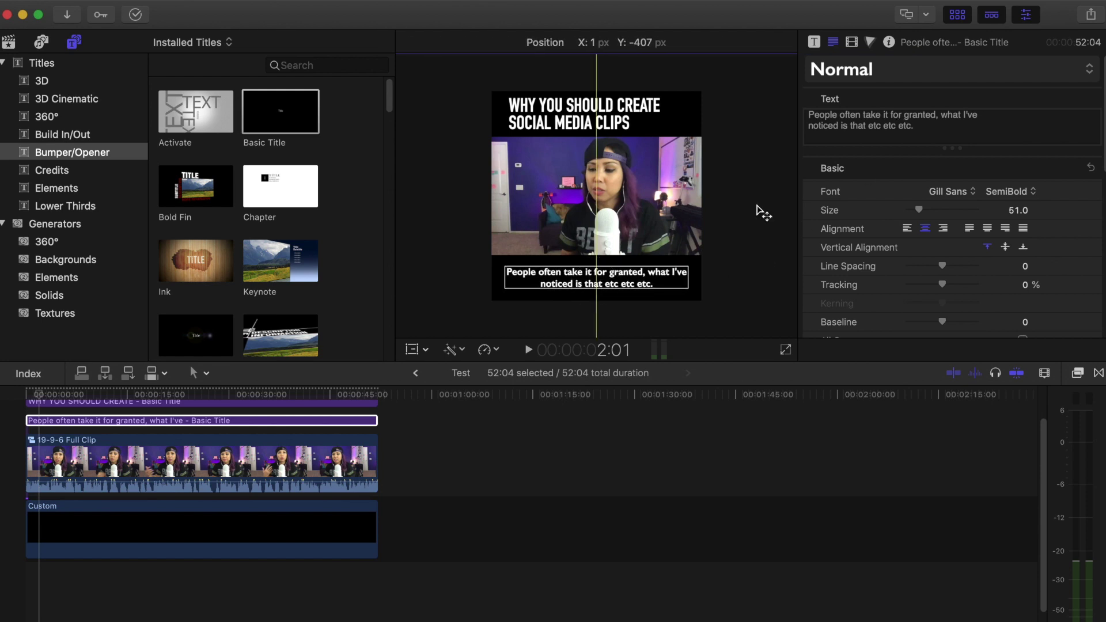
Step: Enlarge the caption text to size 61
triple_click(903, 124)
left_click(1008, 216)
type("61")
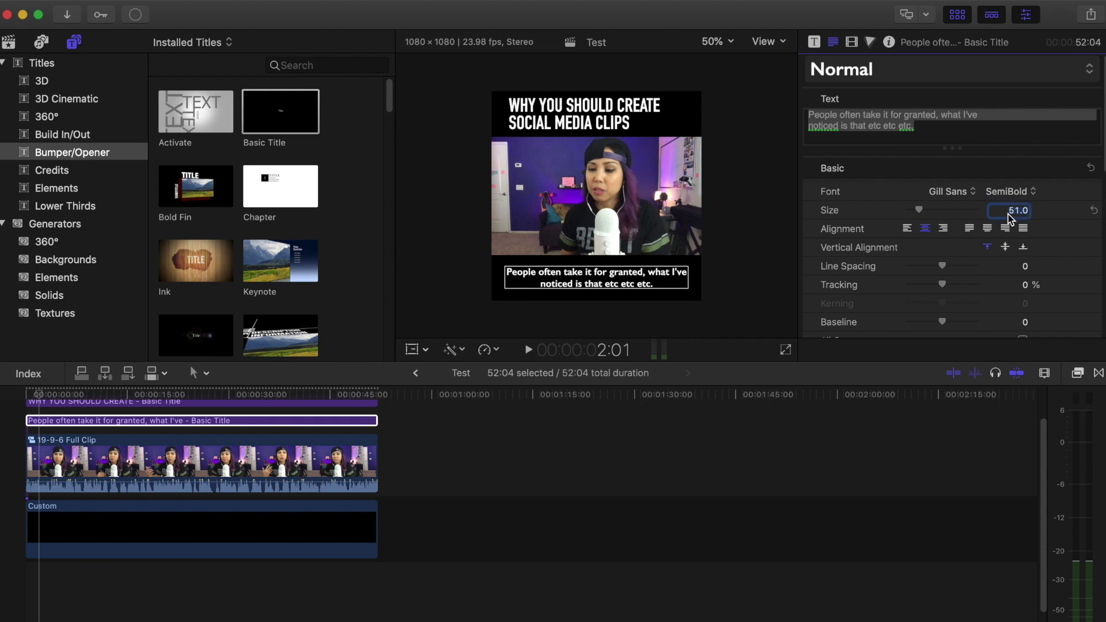
key("Return")
Step: Move 'I've' to start the caption's second line, then play it back from the start
left_click(957, 125)
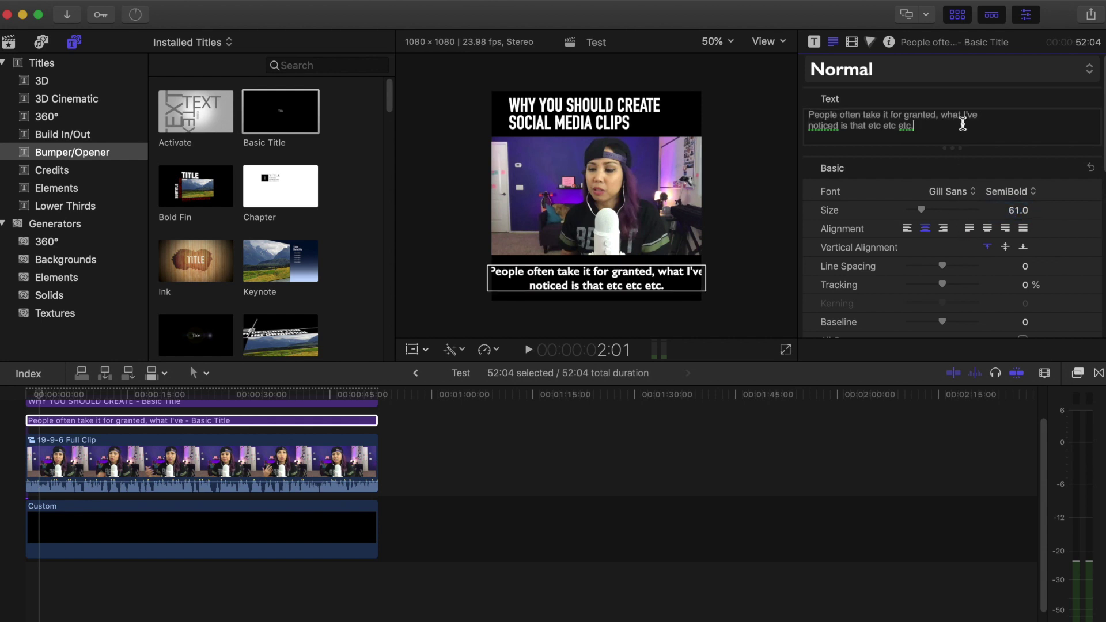
left_click_drag(962, 114, 990, 117)
key("BackSpace")
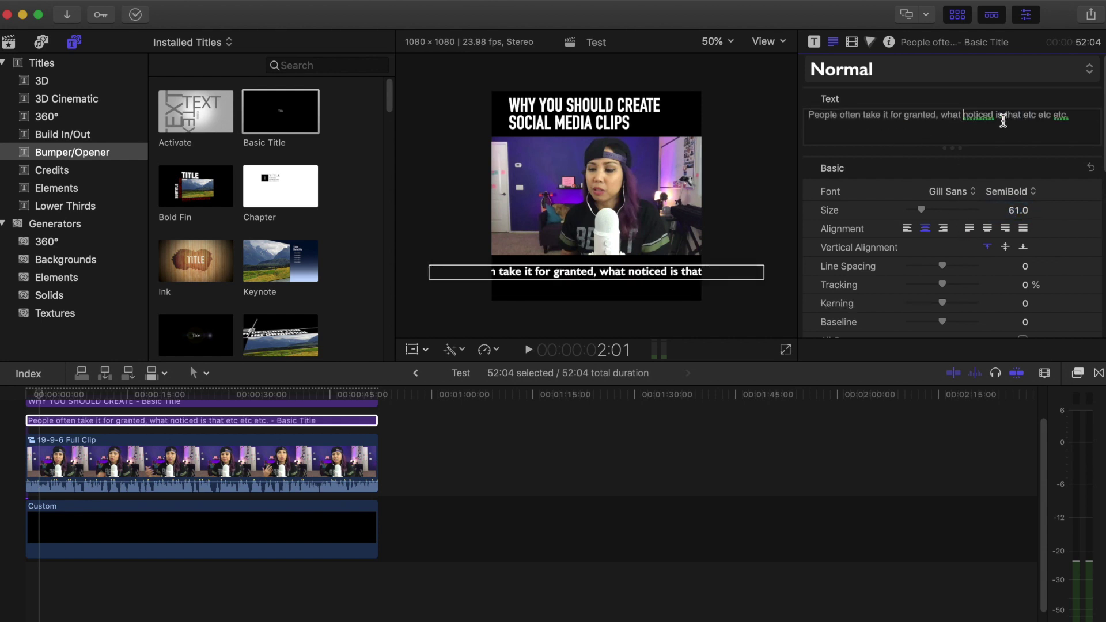
type("I've")
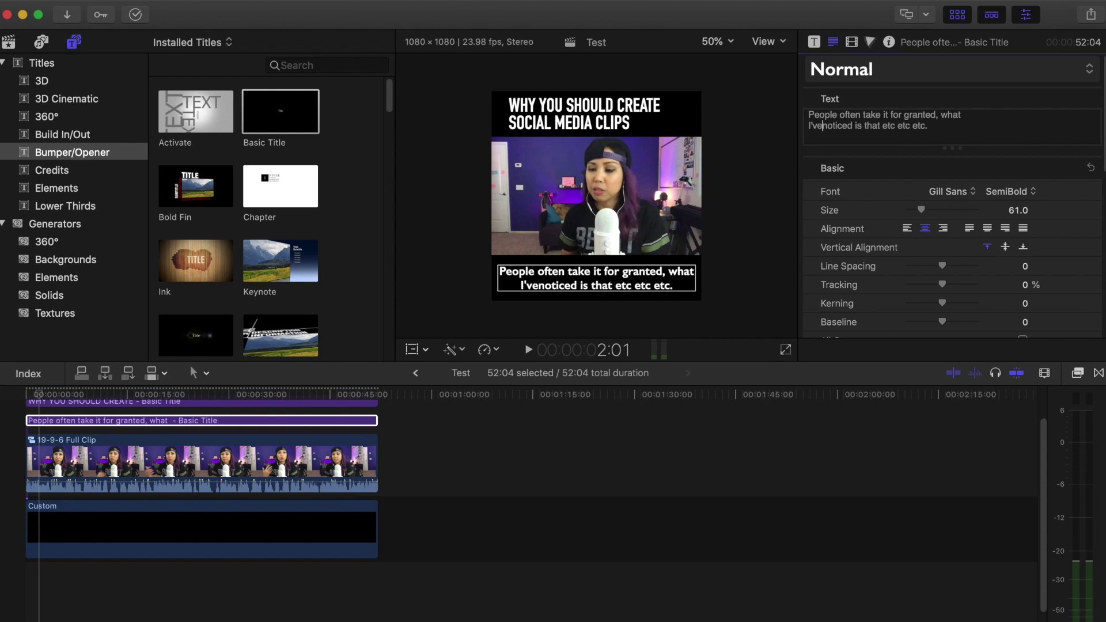
left_click(783, 163)
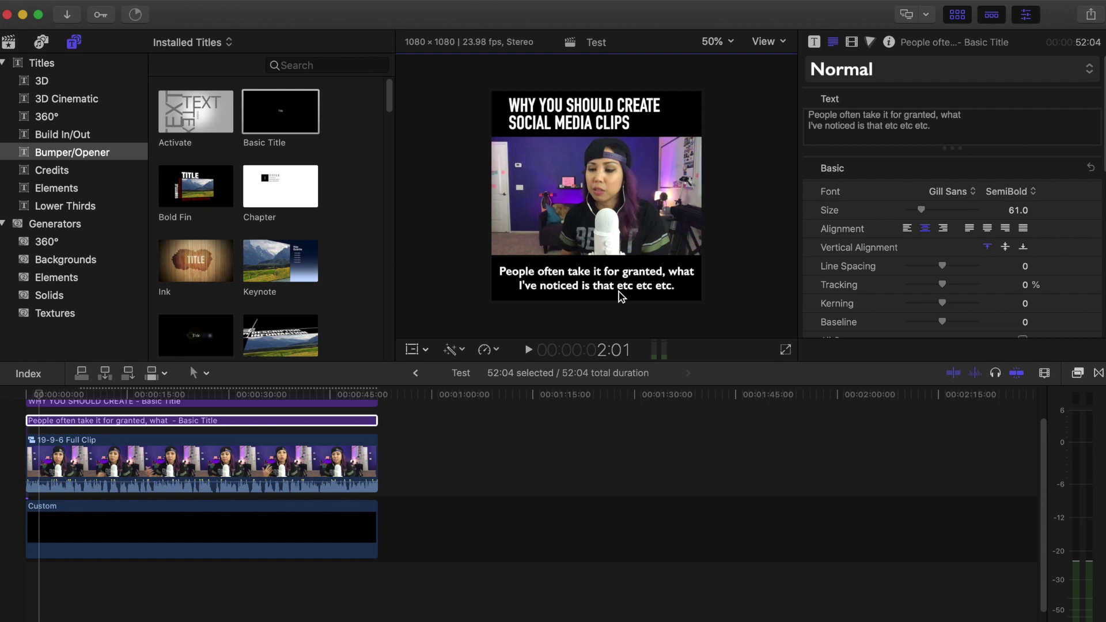
left_click(23, 423)
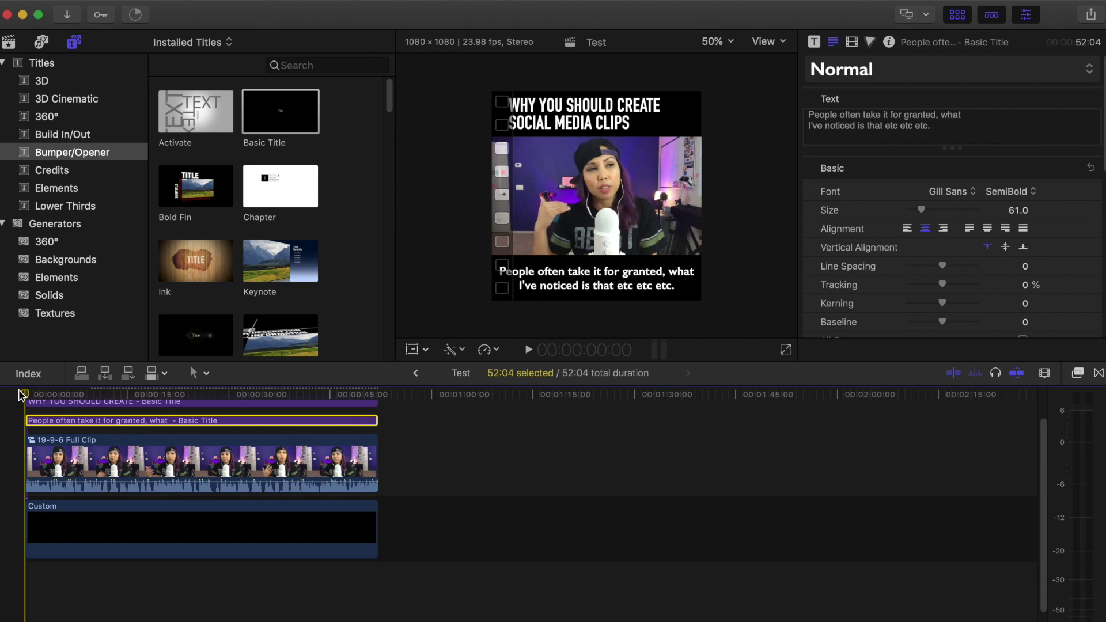
key("space")
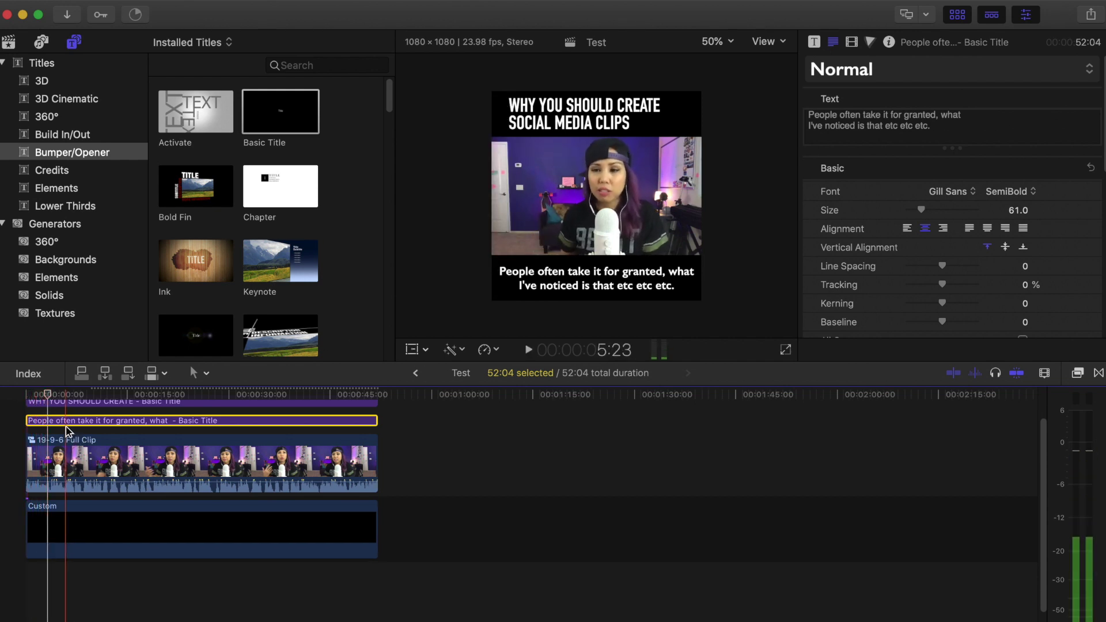
Step: Blade the caption title at two playhead points, splitting it into three pieces
key("super+b")
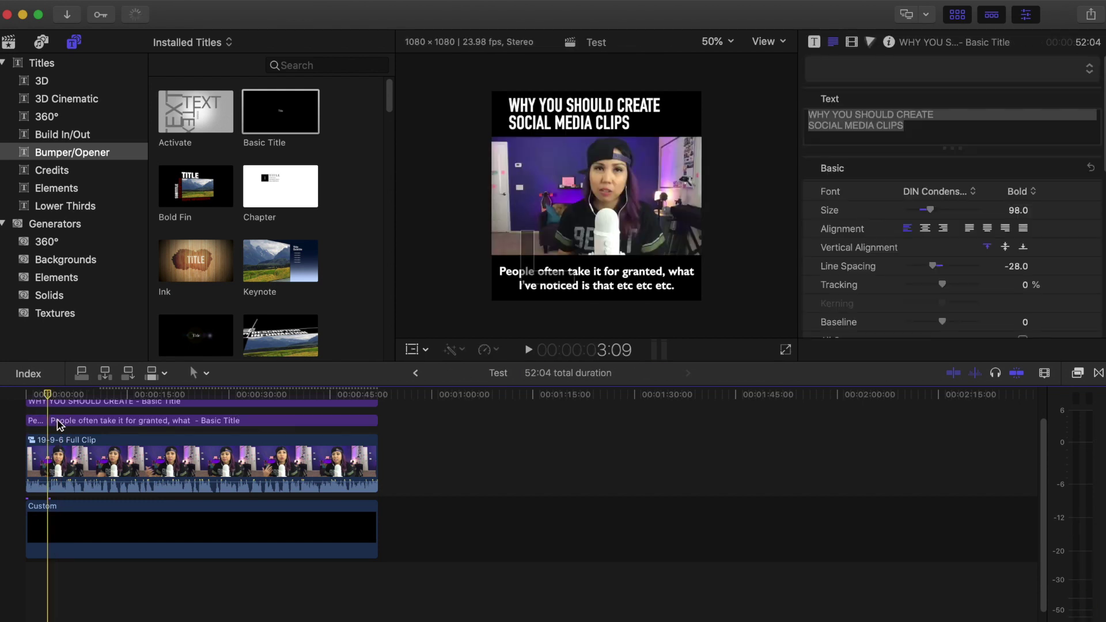
key("space")
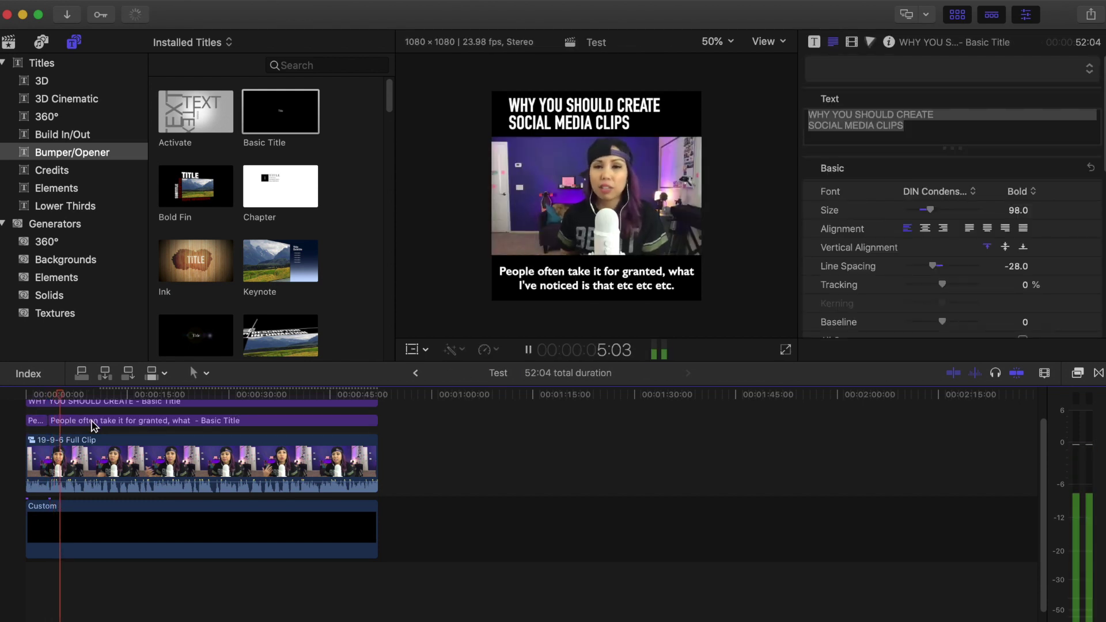
key("space")
left_click(75, 422)
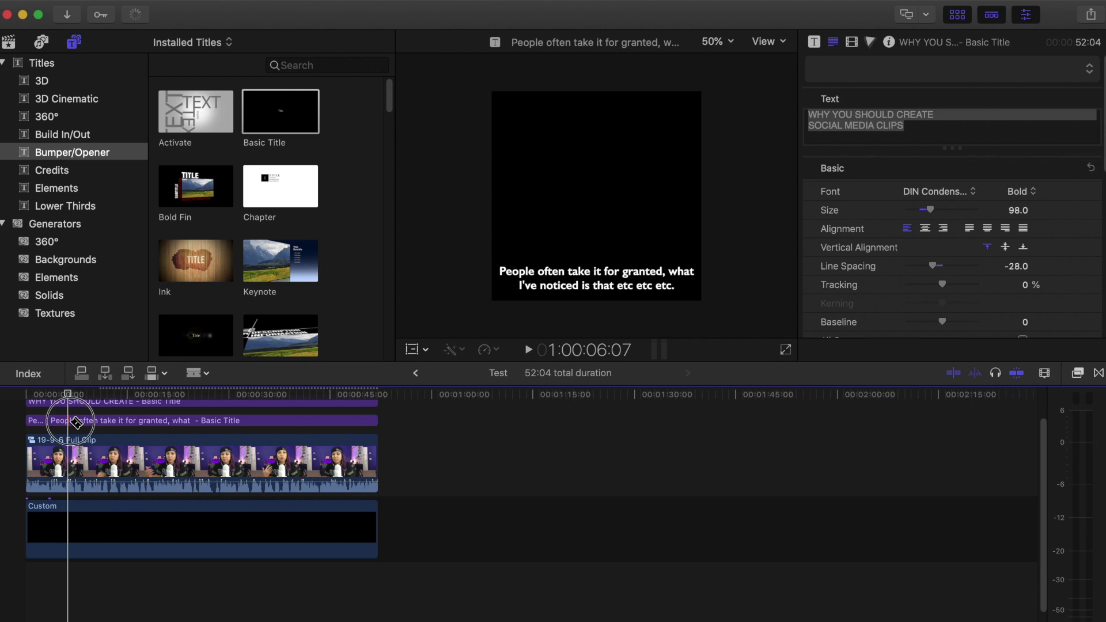
key("super+b")
key("space")
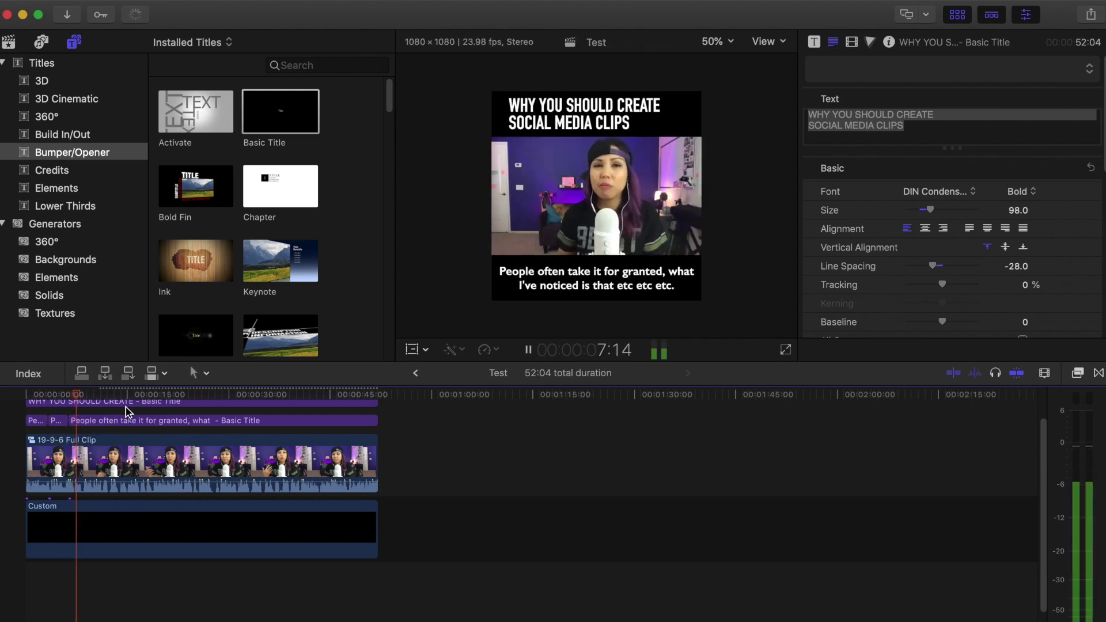
left_click(527, 350)
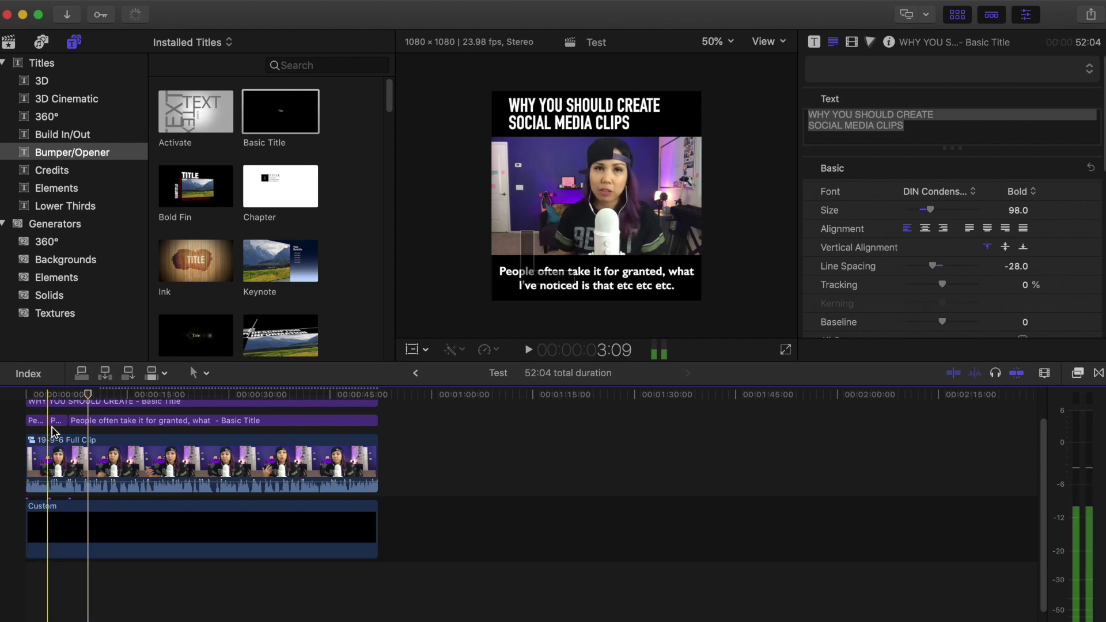
left_click(151, 423)
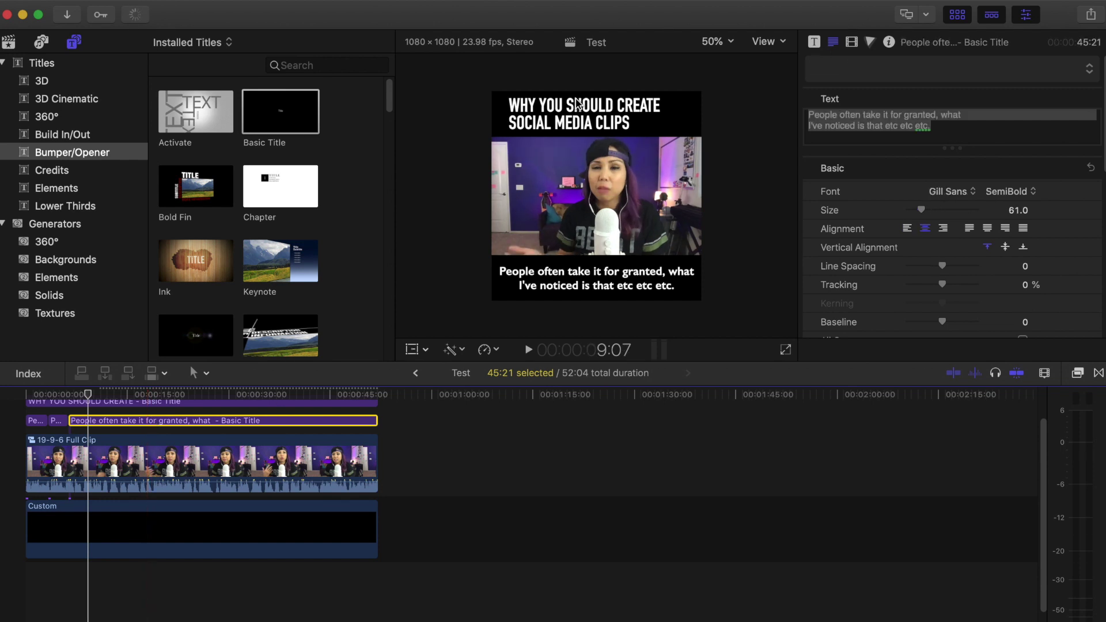
Step: Duplicate the WHY YOU SHOULD CREATE title onto a new lane above the original
scroll(235, 568, "up", 1)
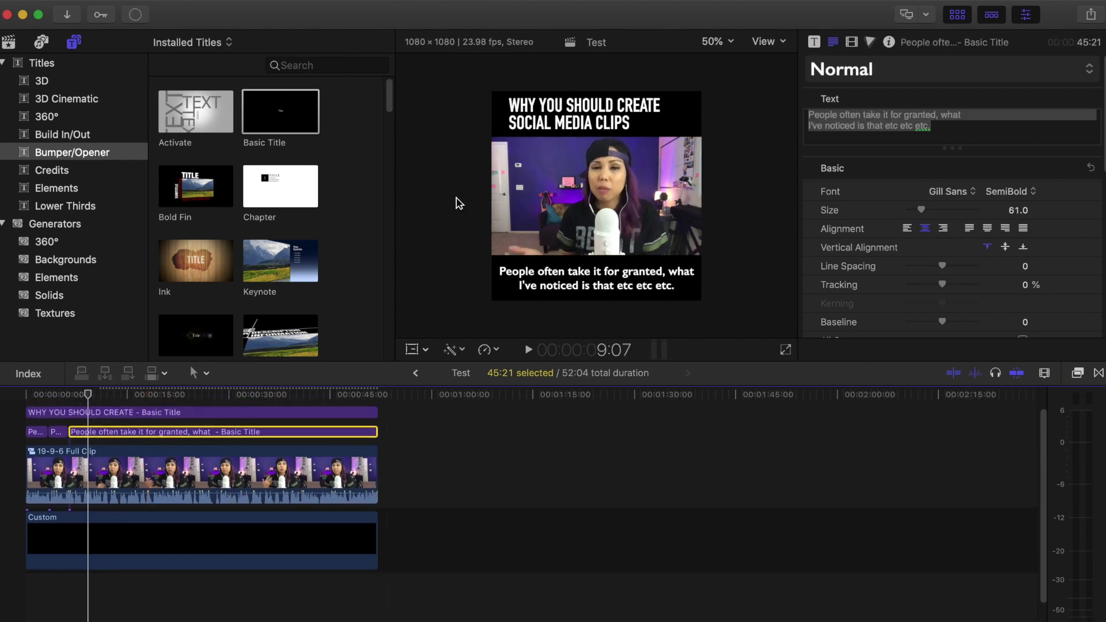
left_click(116, 412)
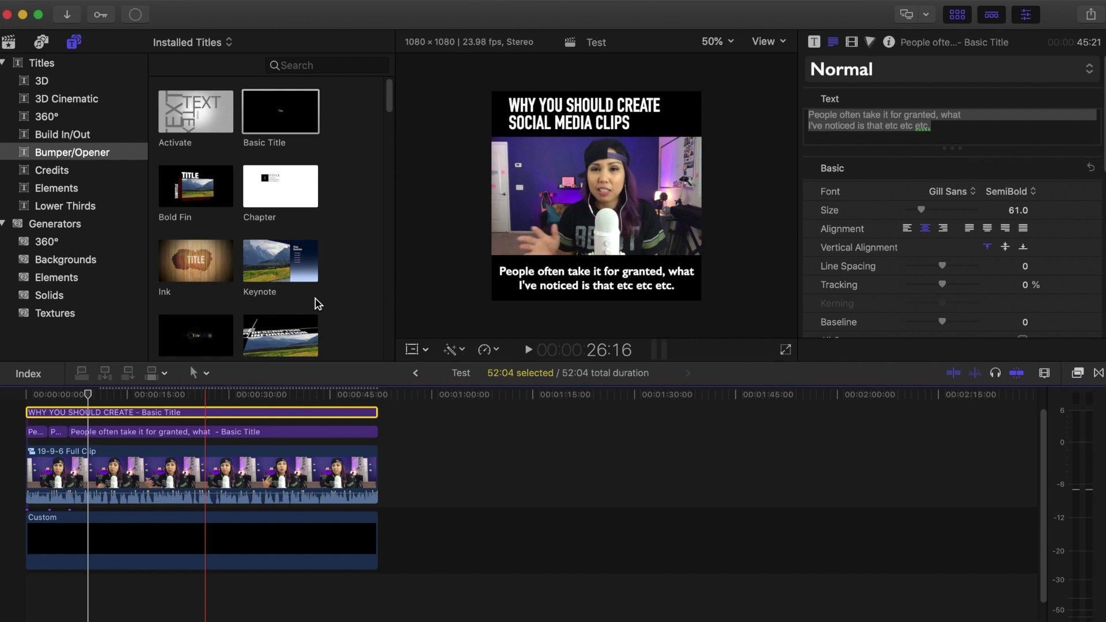
left_click(879, 121)
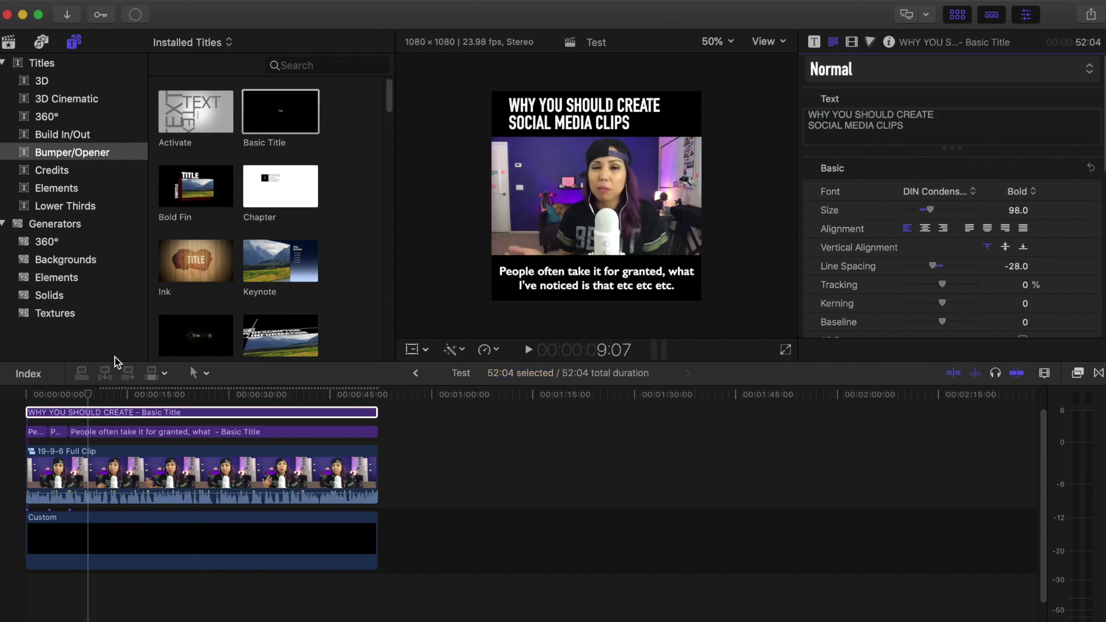
left_click(28, 440)
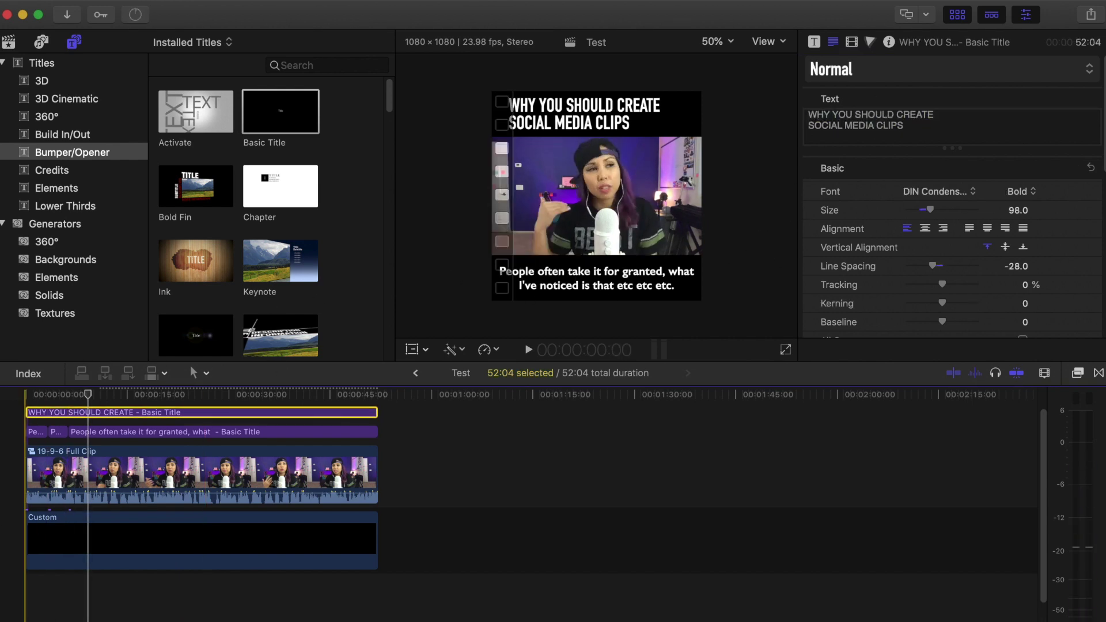
key("super+v")
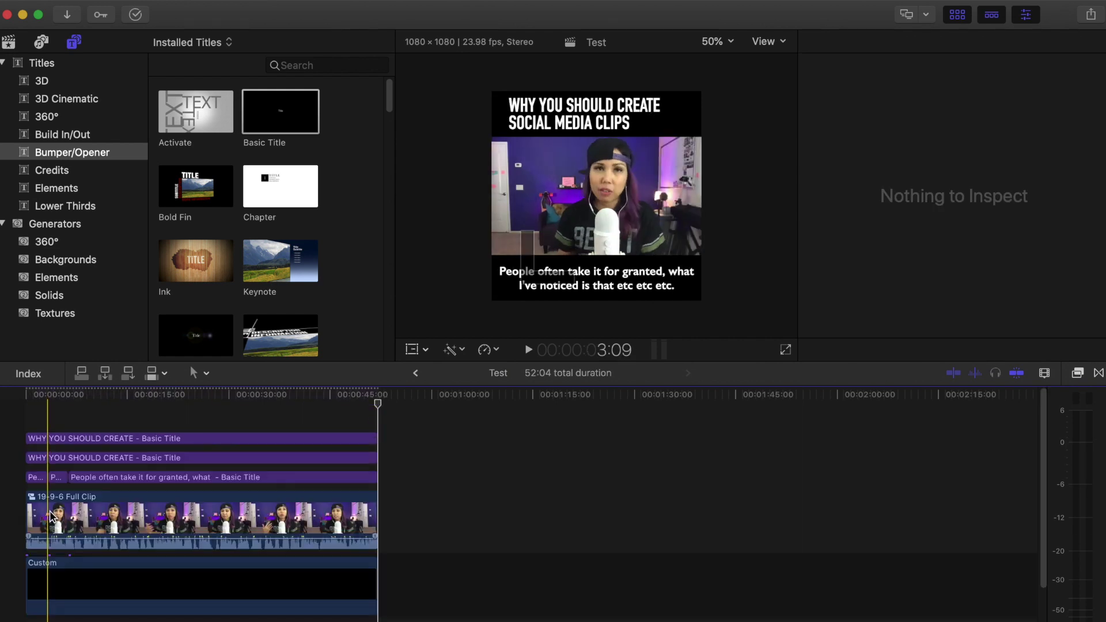
Step: Disable the duplicated title and delete the SOCIAL MEDIA CLIPS line from the other copy
left_click(80, 458)
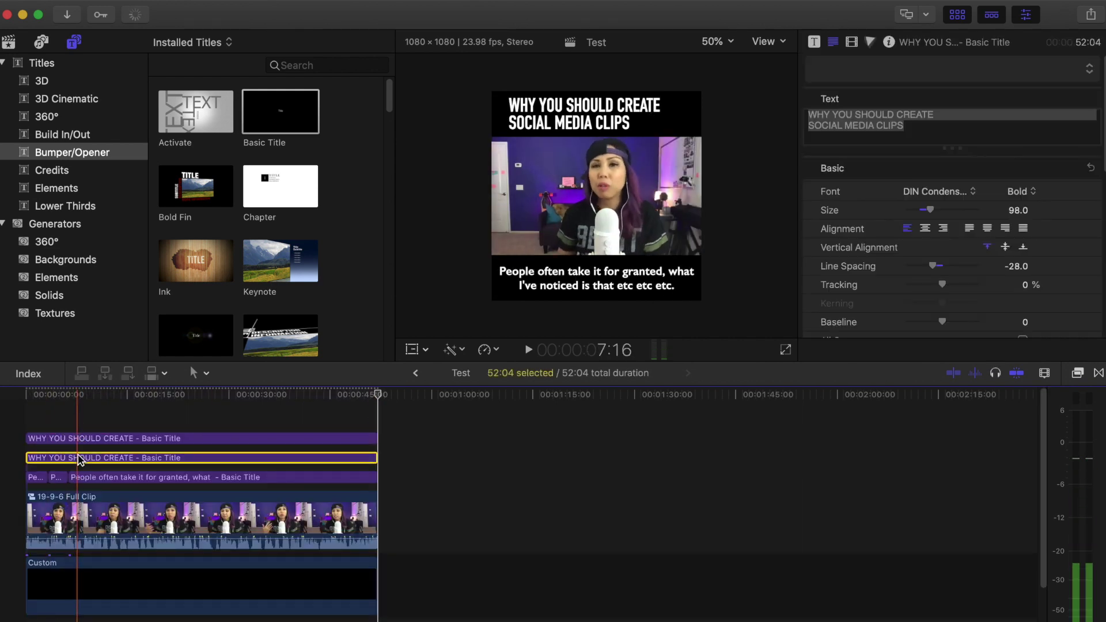
key("v")
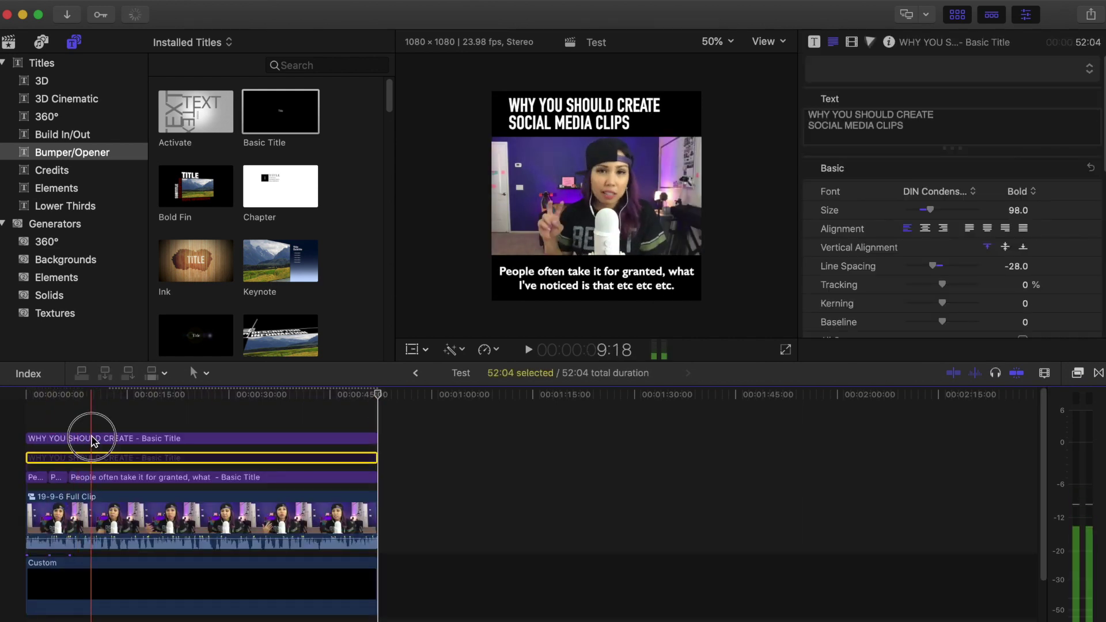
left_click(87, 439)
left_click(934, 123)
left_click(934, 123)
left_click_drag(933, 122, 760, 128)
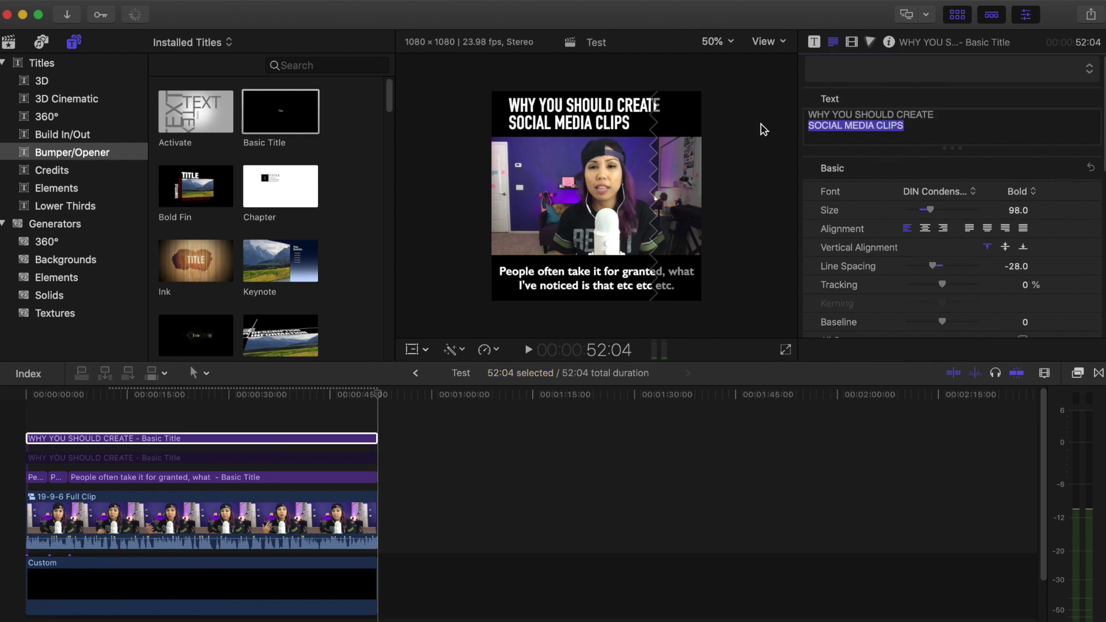
key("BackSpace")
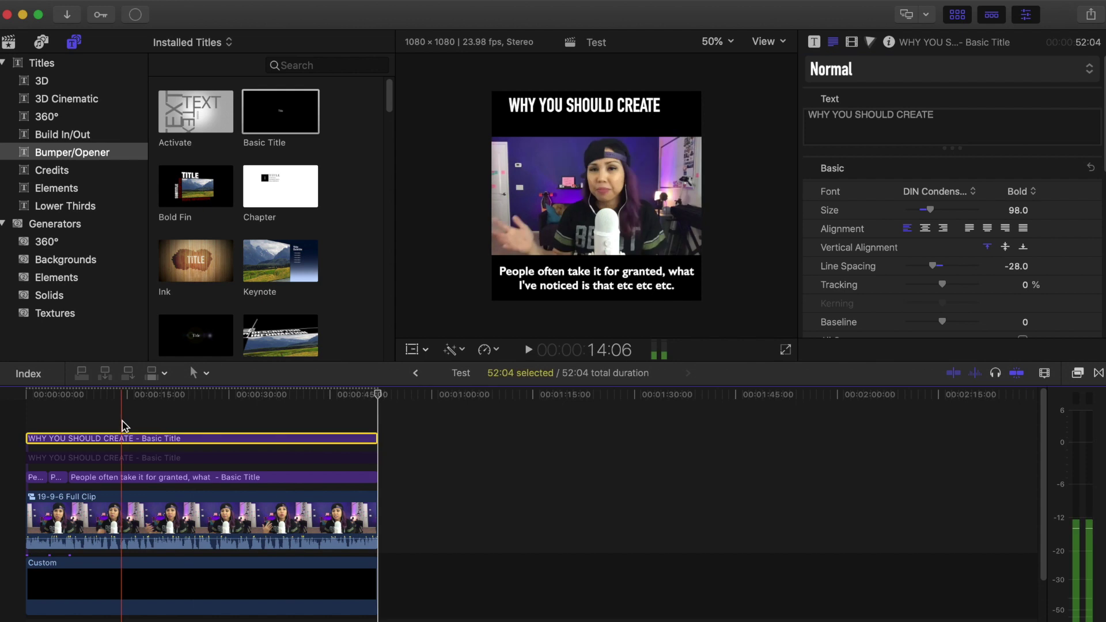
Step: Paste another copy of the title and change its text to SOCIAL MEDIA CLIPS
left_click(121, 438)
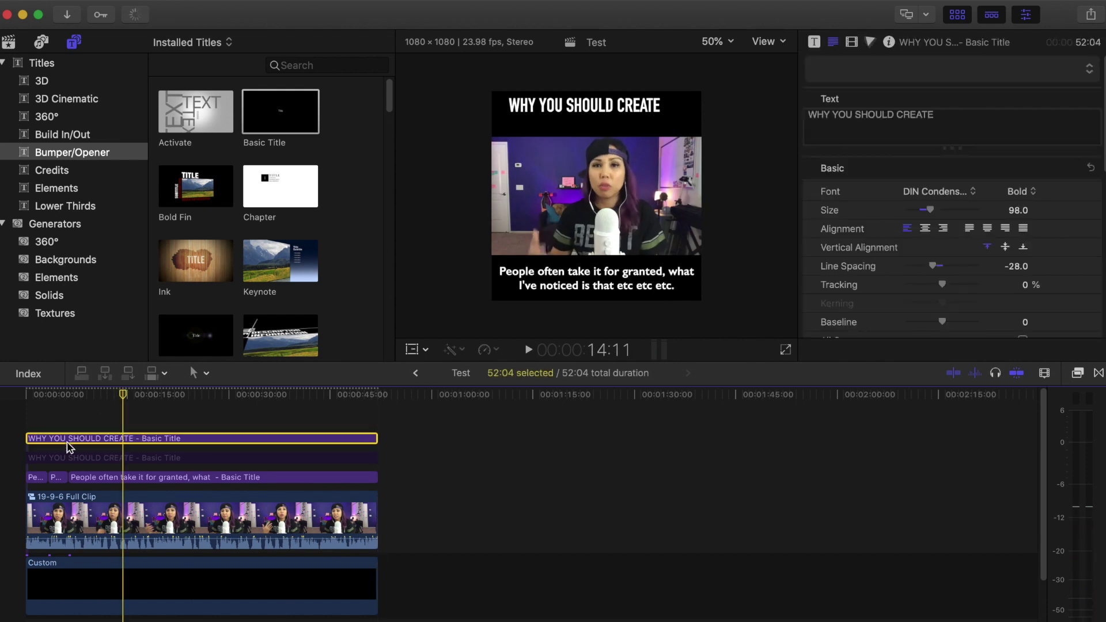
left_click(34, 424)
key("cmd+v")
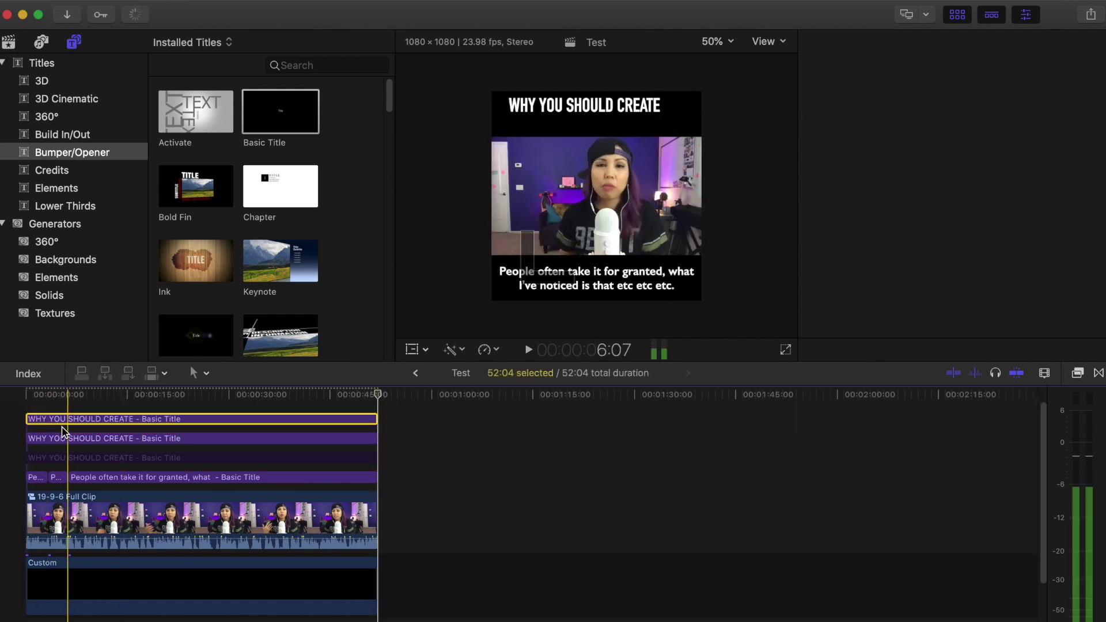
left_click(924, 129)
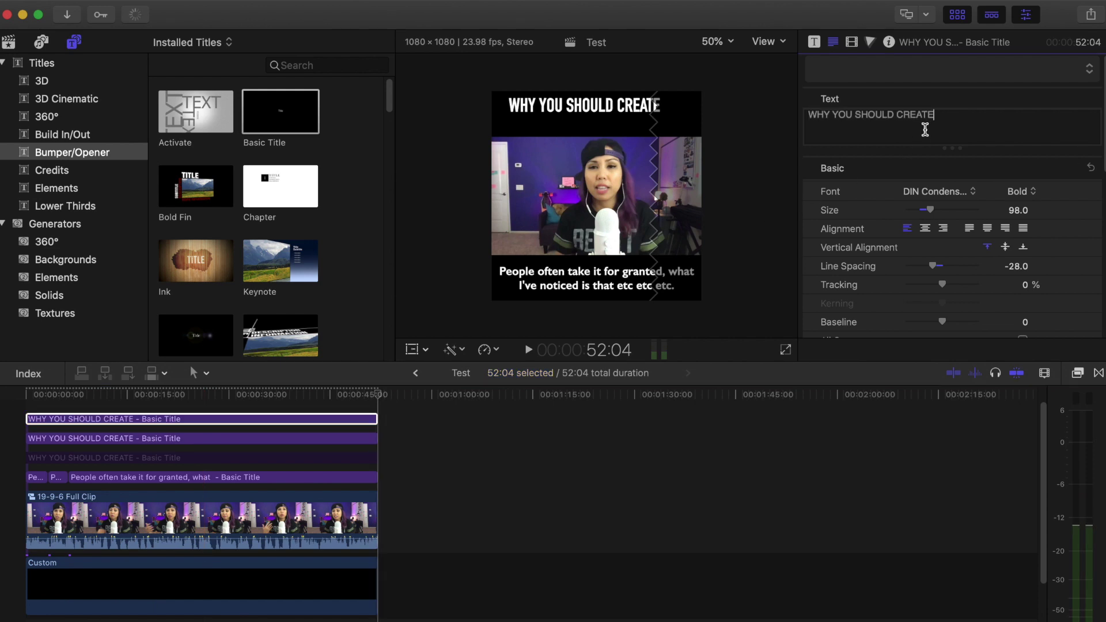
key("cmd+a")
type("SOCIAL MEDIA CLIPS")
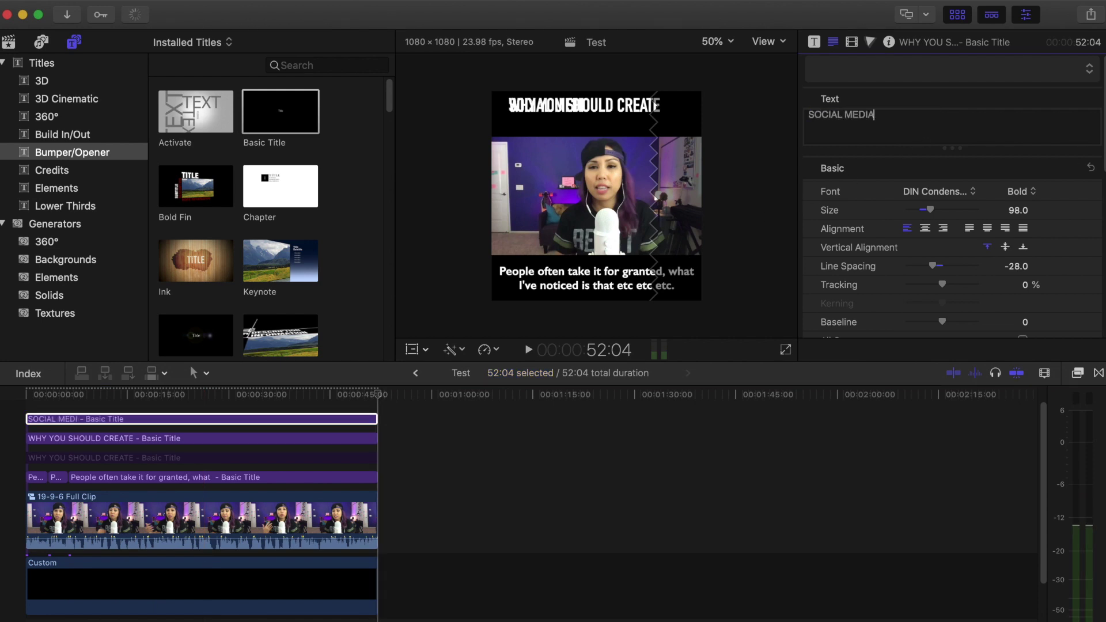
left_click(86, 477)
Step: Disable the three caption title pieces
left_click(32, 478, "shift")
key("v")
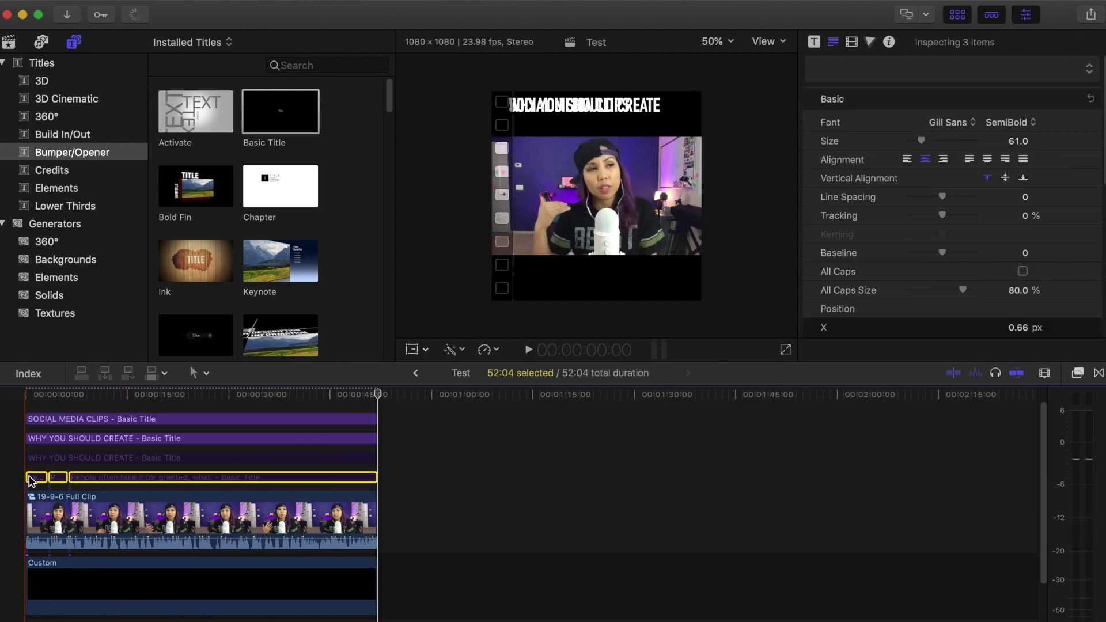
left_click(534, 475)
Step: Move SOCIAL MEDIA CLIPS into the bottom band and nudge WHY YOU SHOULD CREATE down-right
left_click(199, 420)
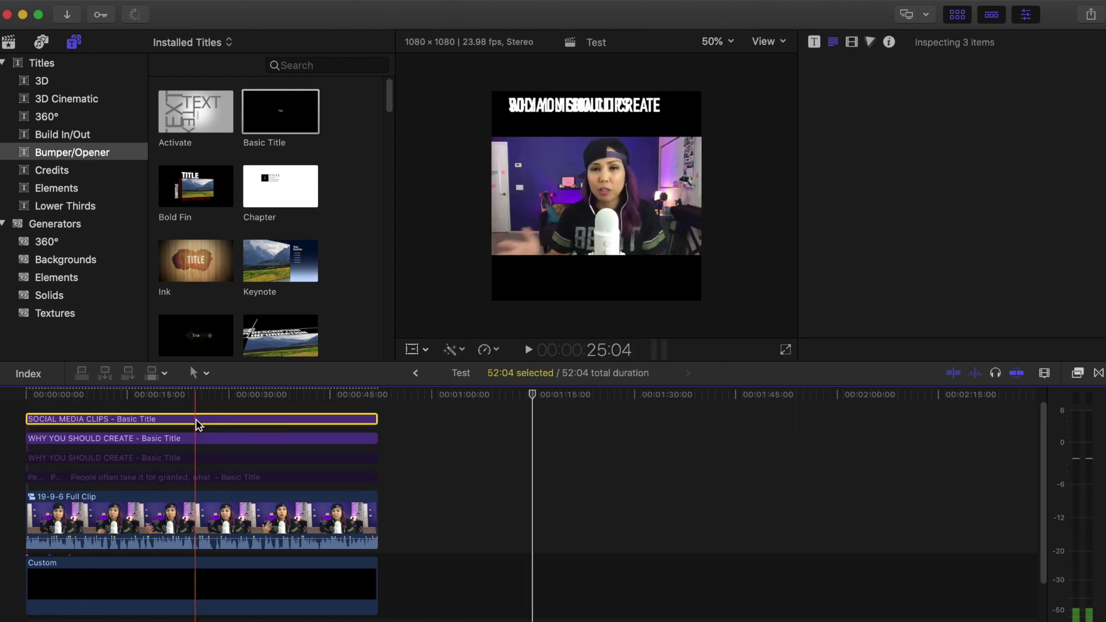
left_click(130, 394)
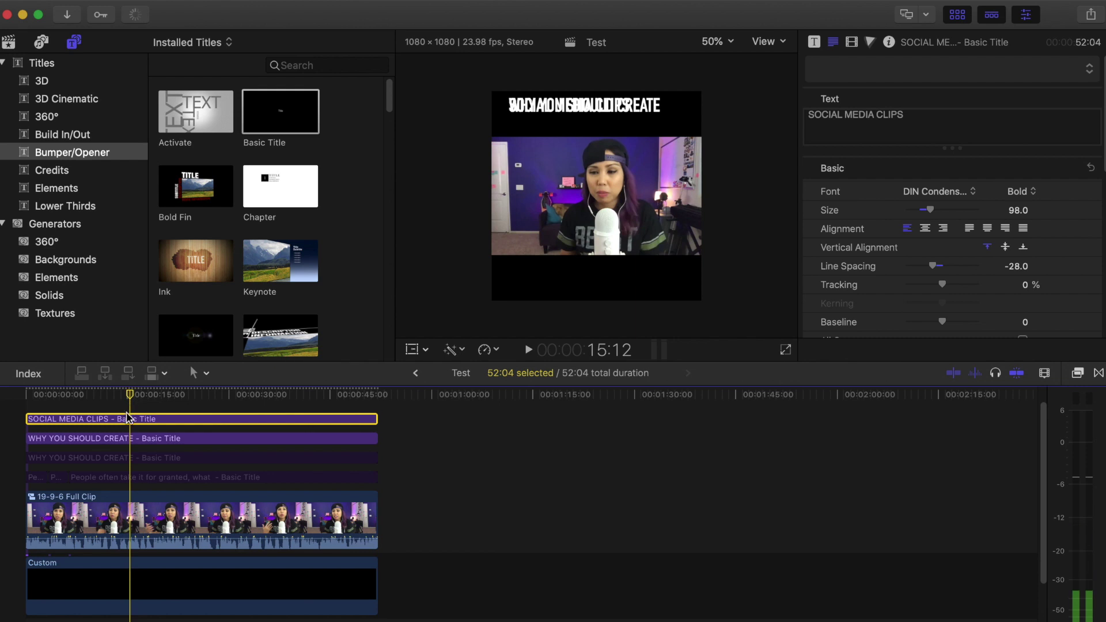
left_click(550, 105)
left_click_drag(550, 105, 577, 279)
left_click(260, 438)
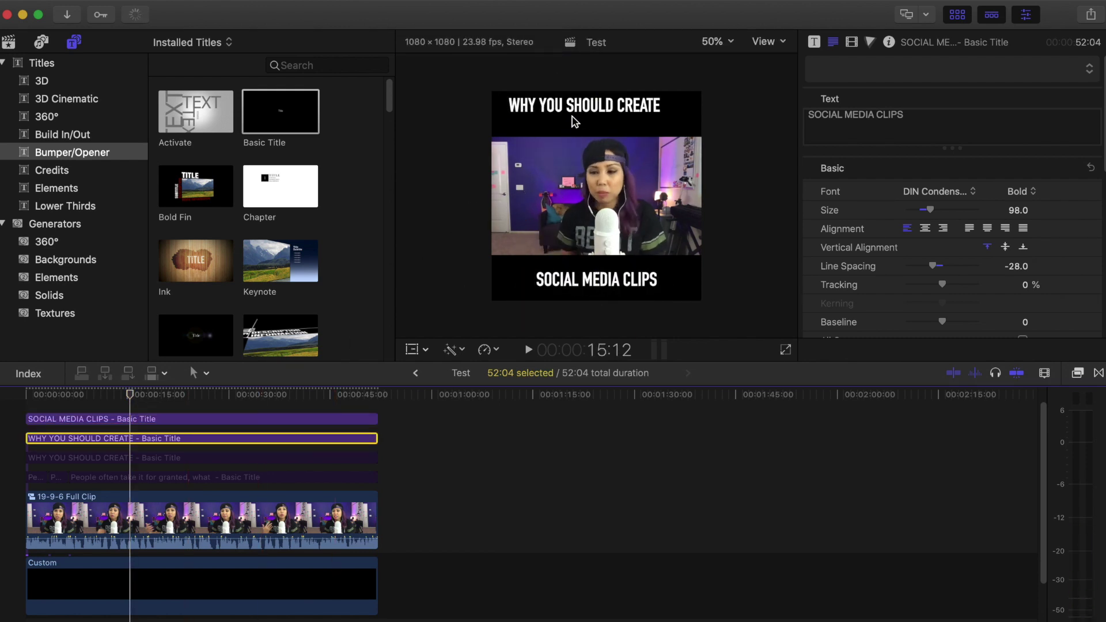
left_click_drag(585, 108, 594, 118)
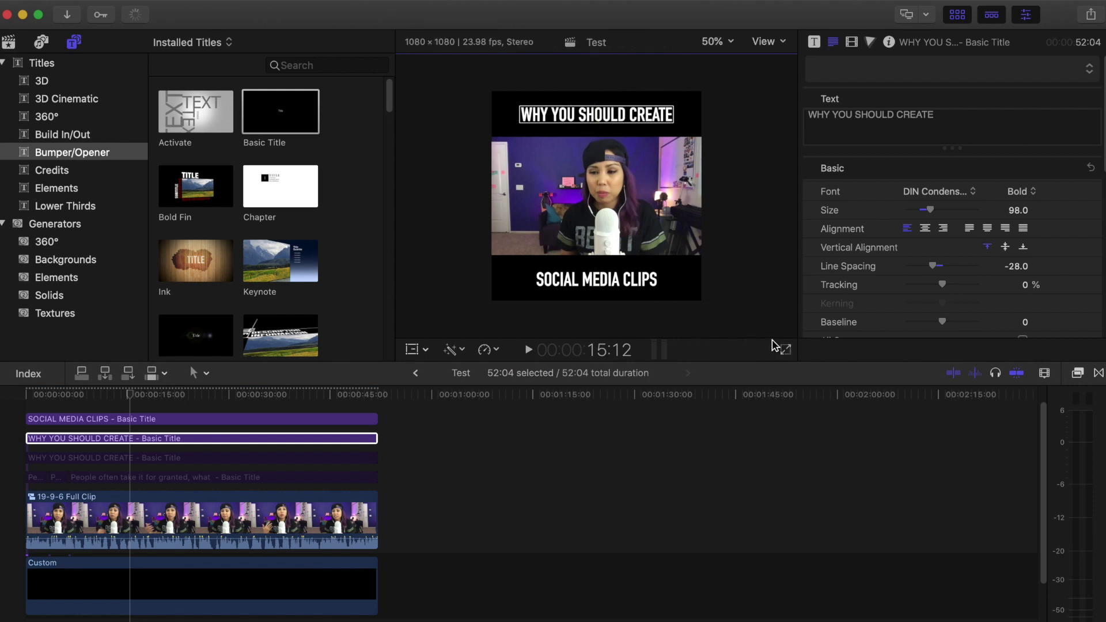
Step: Play the video from the start to review the title positions
left_click(25, 375)
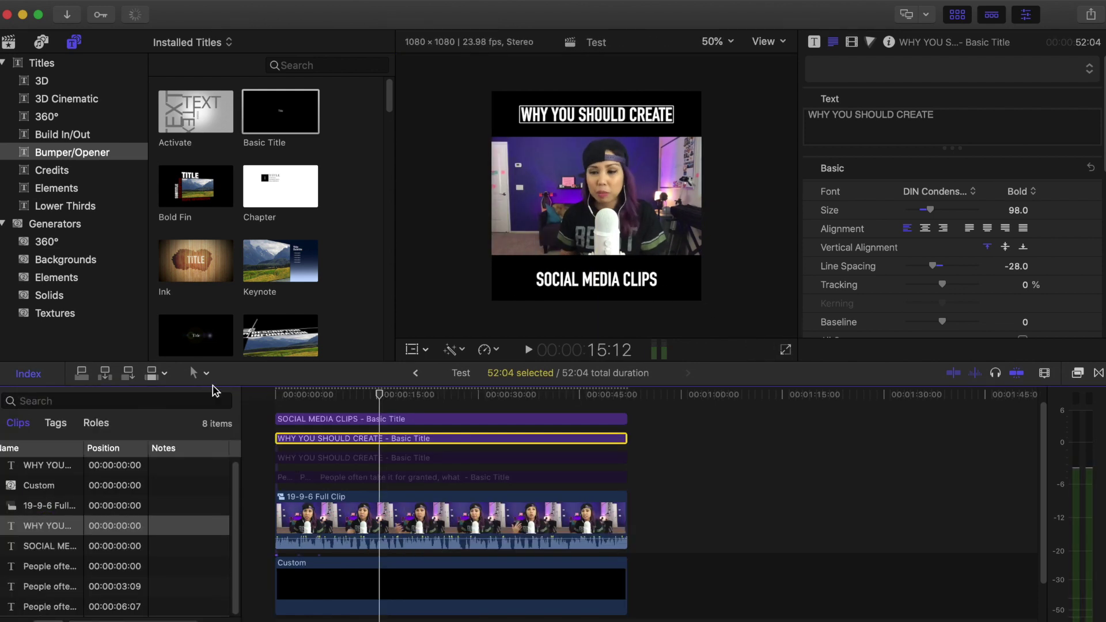
left_click(26, 374)
key("Home")
key("space")
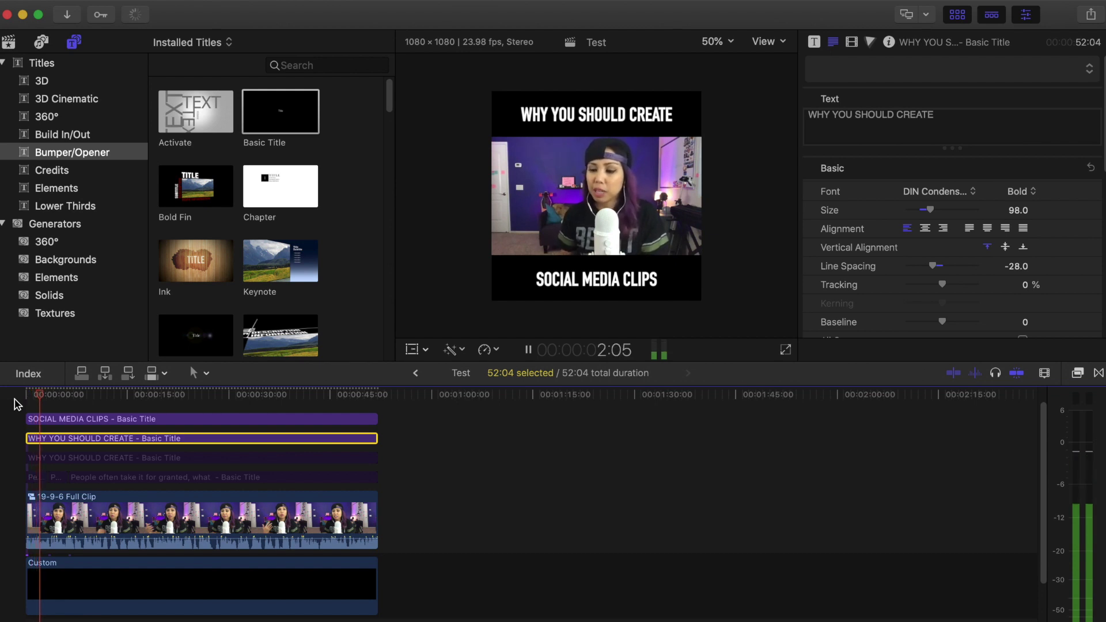
key("space")
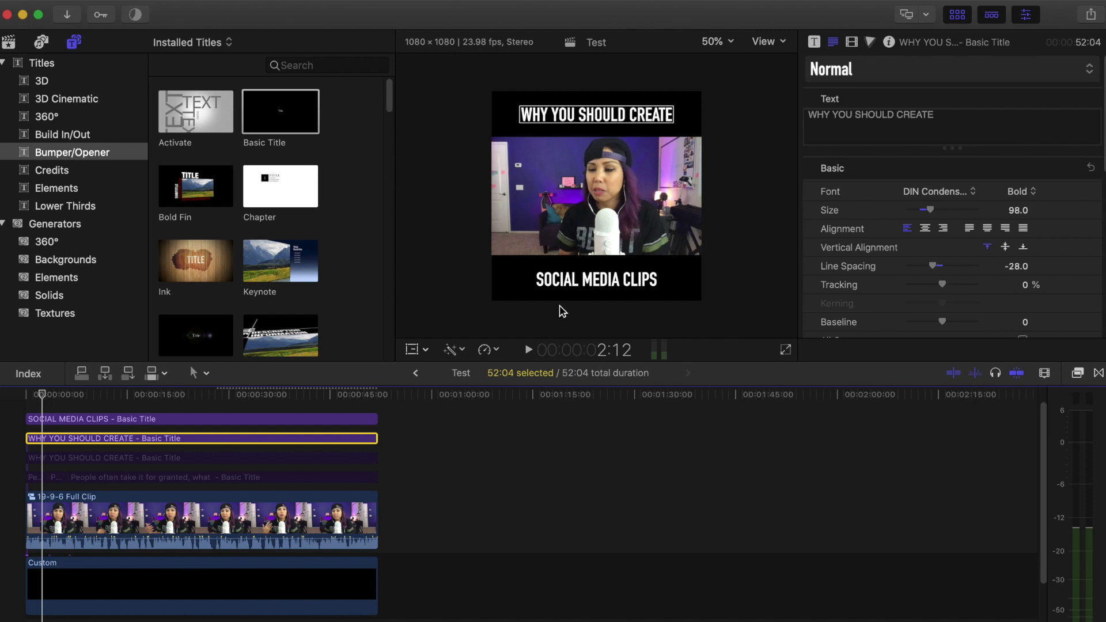
Step: Disable the SOCIAL MEDIA CLIPS and WHY YOU SHOULD CREATE copies and re-enable the two-line title
left_click(121, 422)
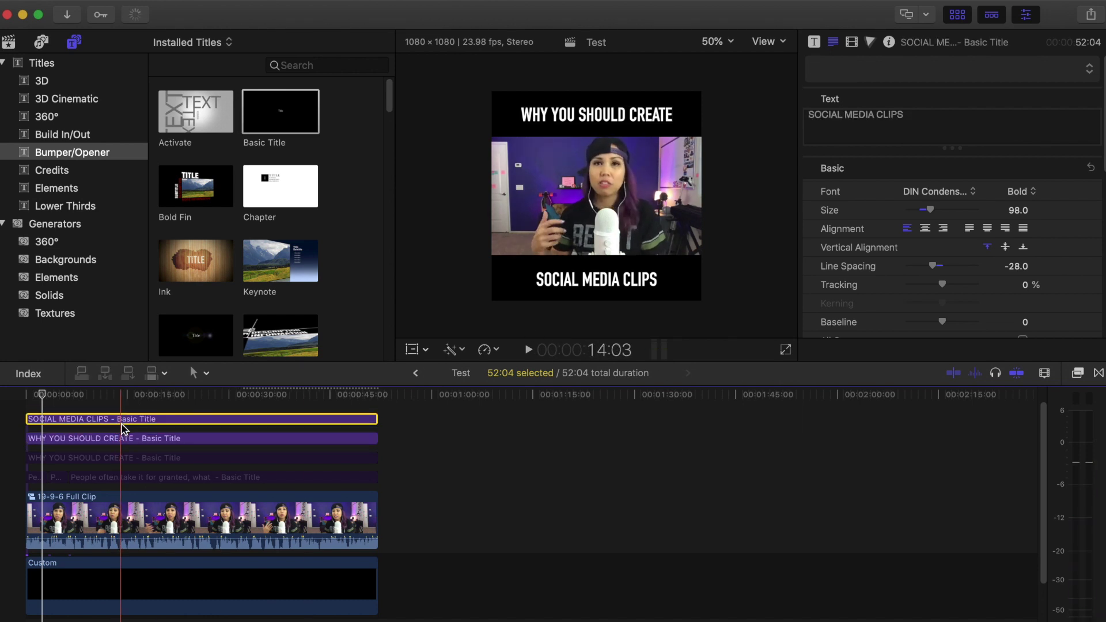
key("v")
left_click(112, 439)
key("v")
left_click(109, 458)
key("v")
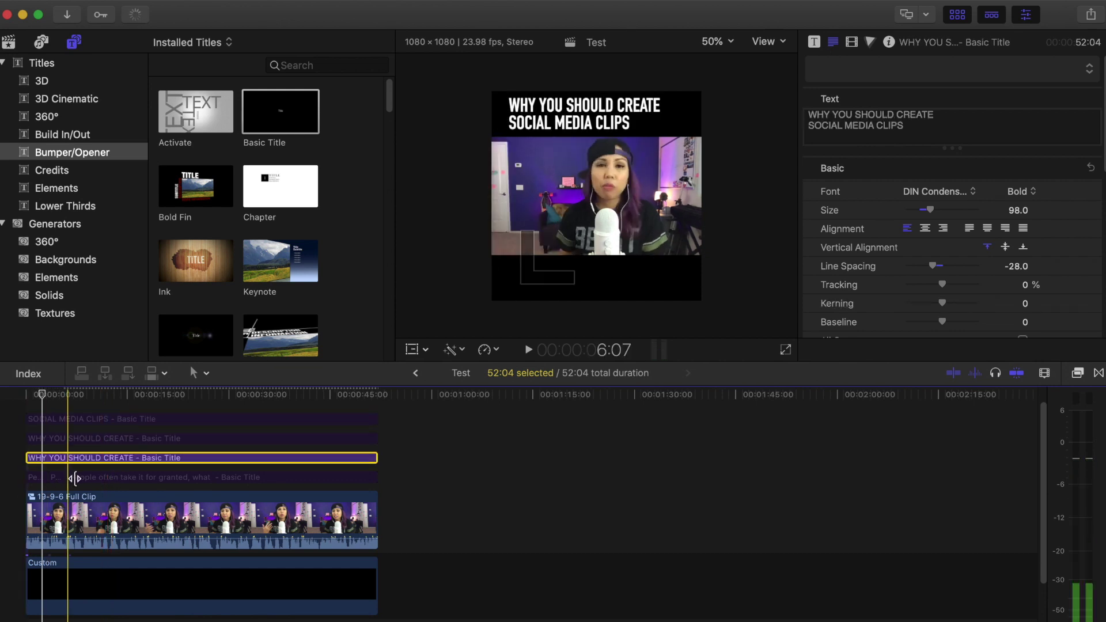
Step: Re-enable the three caption pieces and play back to check the caption
left_click(113, 478)
left_click_drag(113, 484, 53, 470)
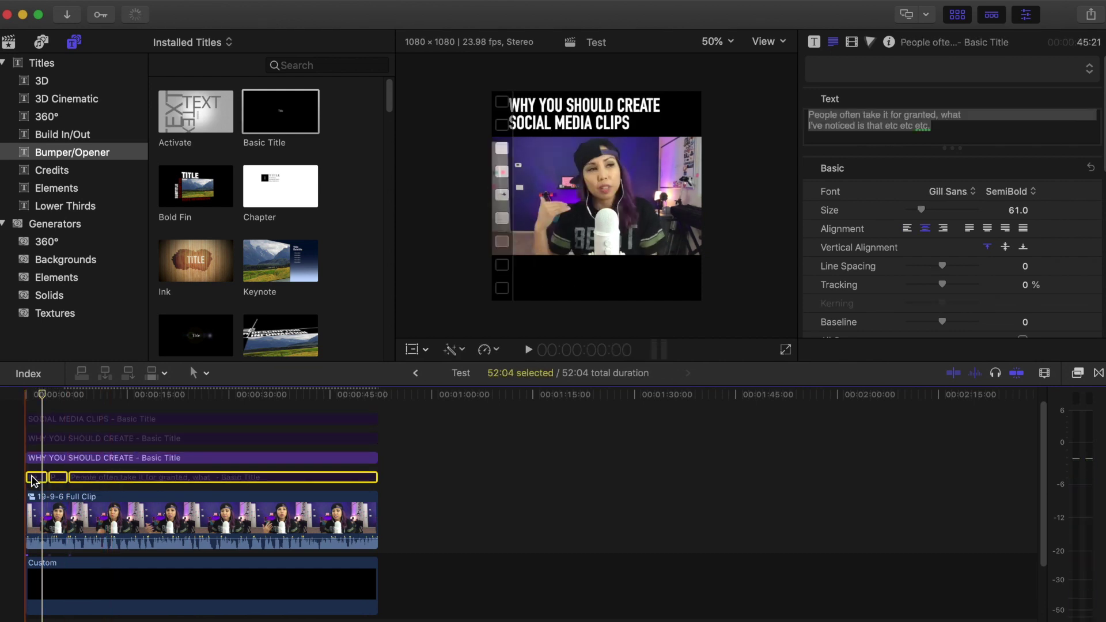
key("space")
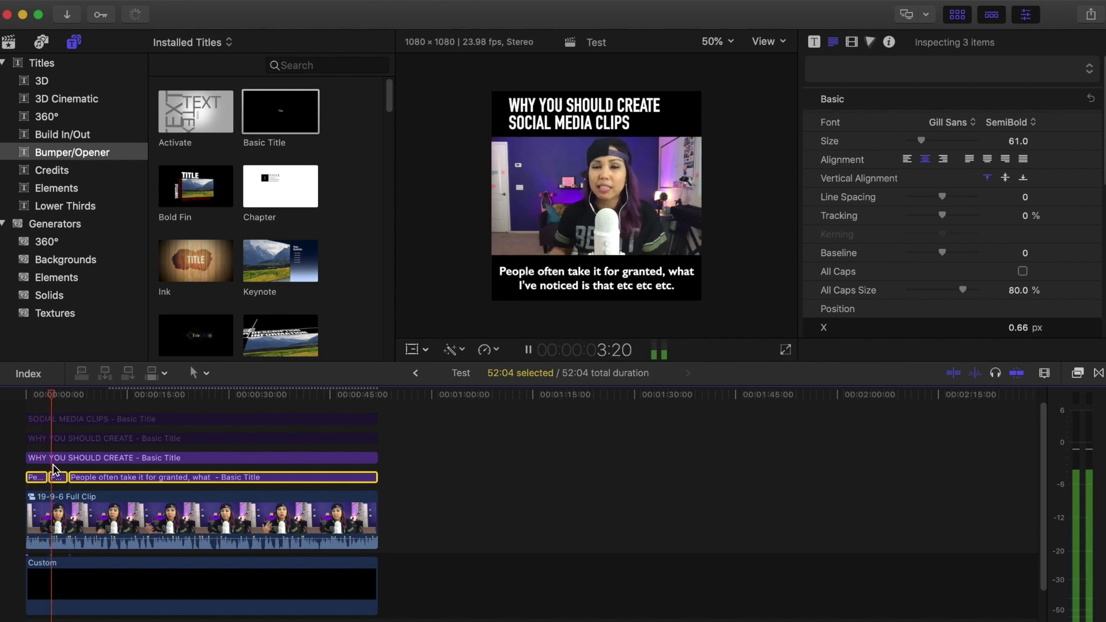
key("space")
key("space")
key("space")
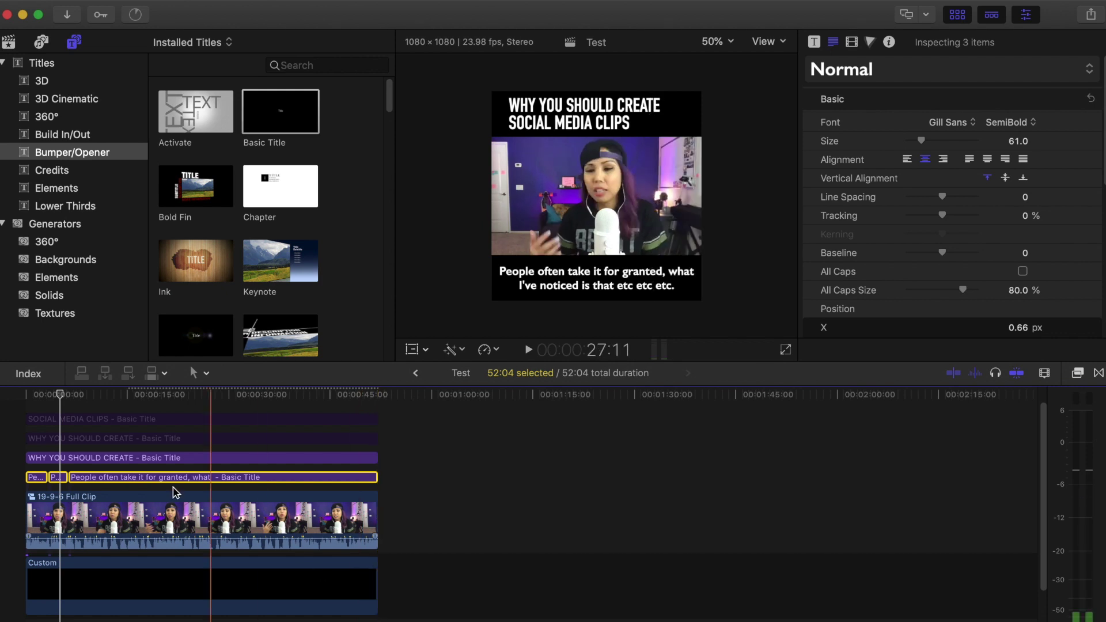
scroll(138, 518, "up", 1)
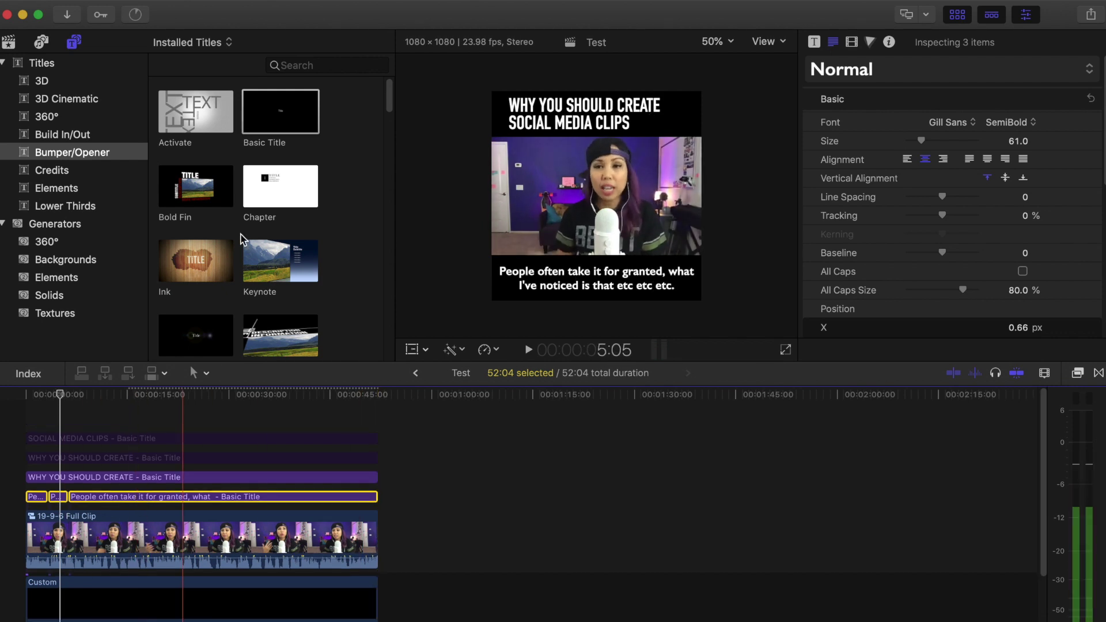
Step: Place a Custom solid on the top lane and extend it to the project end at 52:04
left_click(80, 257)
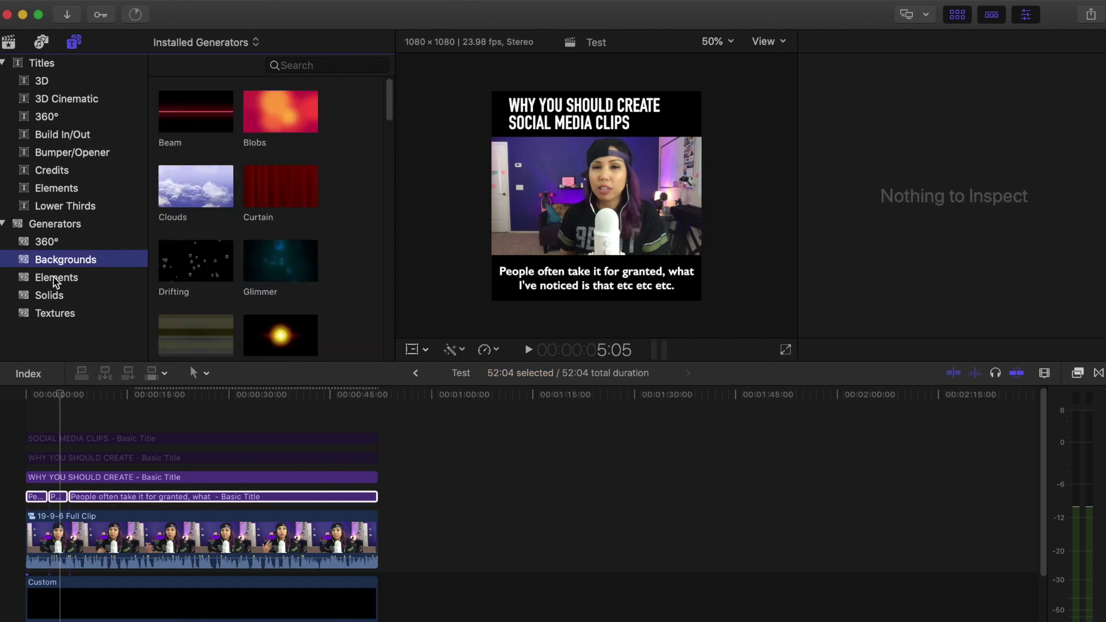
left_click(55, 279)
left_click(51, 295)
left_click(213, 110)
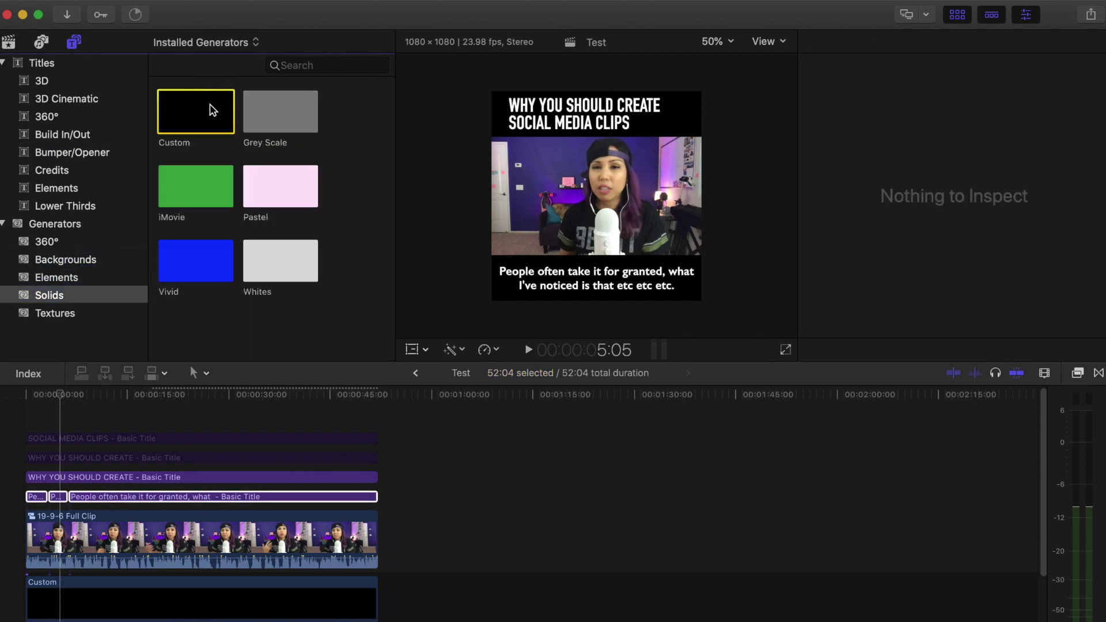
left_click_drag(213, 109, 40, 410)
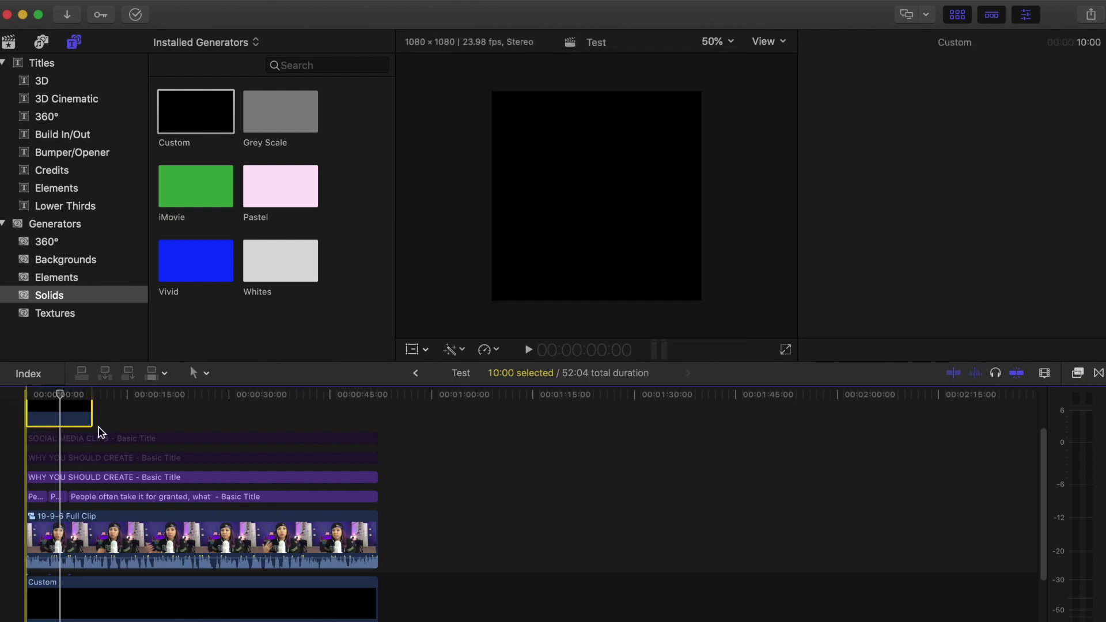
left_click_drag(93, 434, 346, 453)
Step: Change the solid's colour to purple
left_click(75, 437)
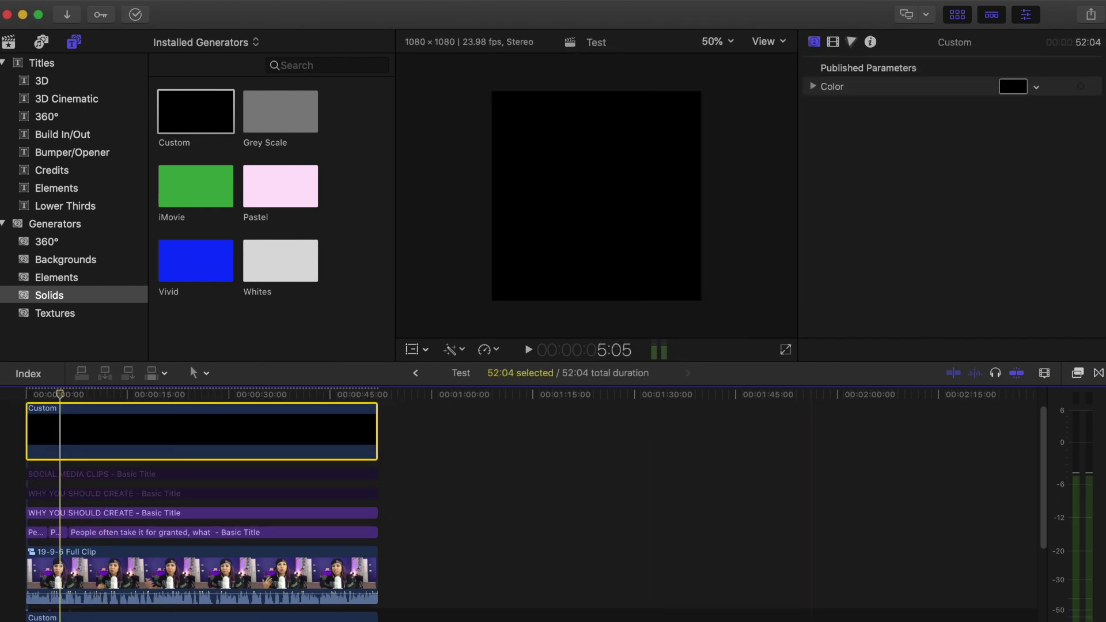
left_click(1012, 86)
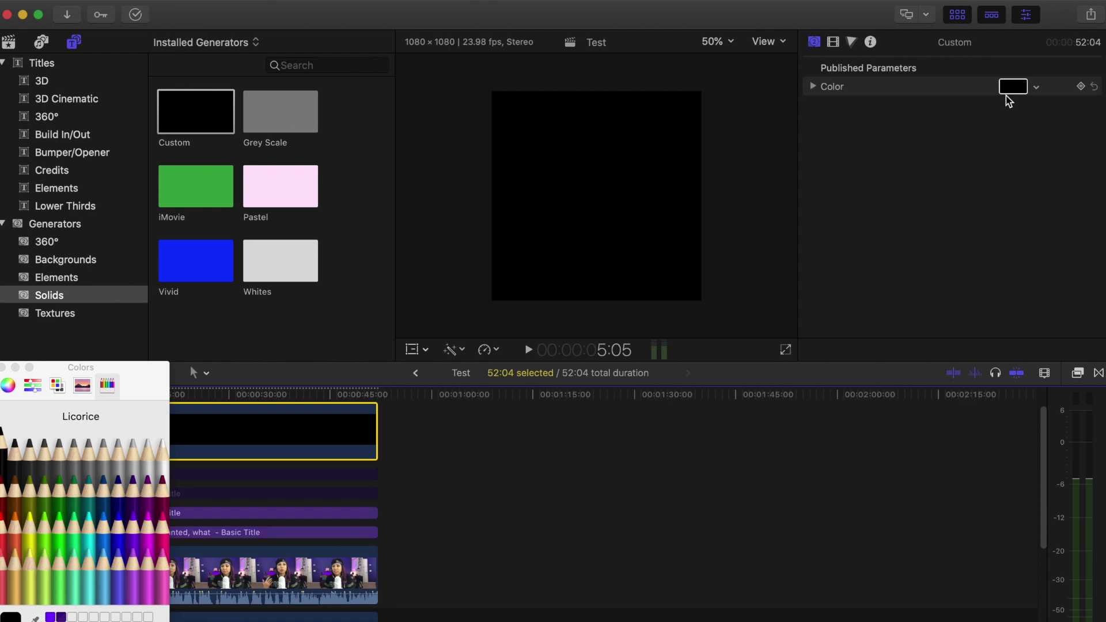
left_click(130, 554)
left_click(4, 367)
left_click(32, 397)
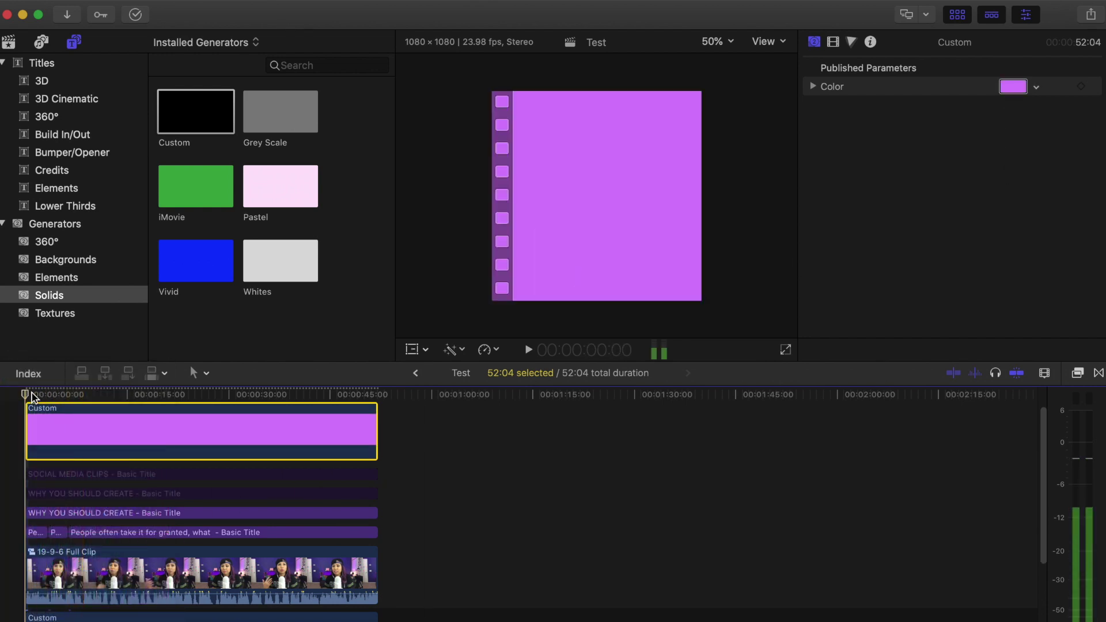
Step: Squash and narrow the purple solid into a thin horizontal bar
left_click(412, 350)
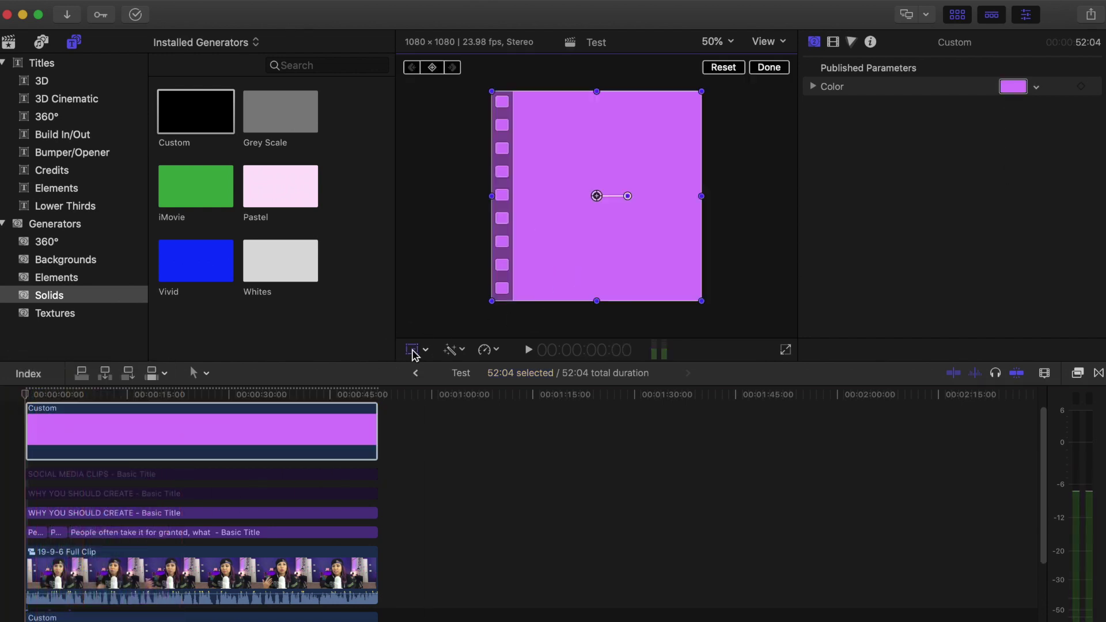
left_click_drag(598, 301, 611, 197)
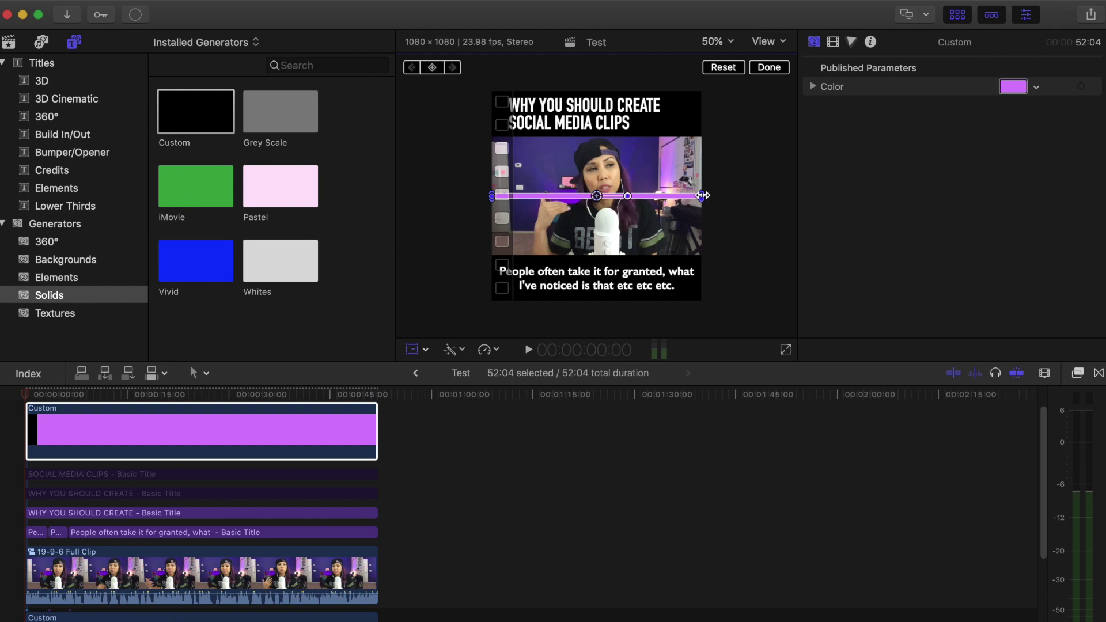
left_click_drag(703, 195, 506, 262)
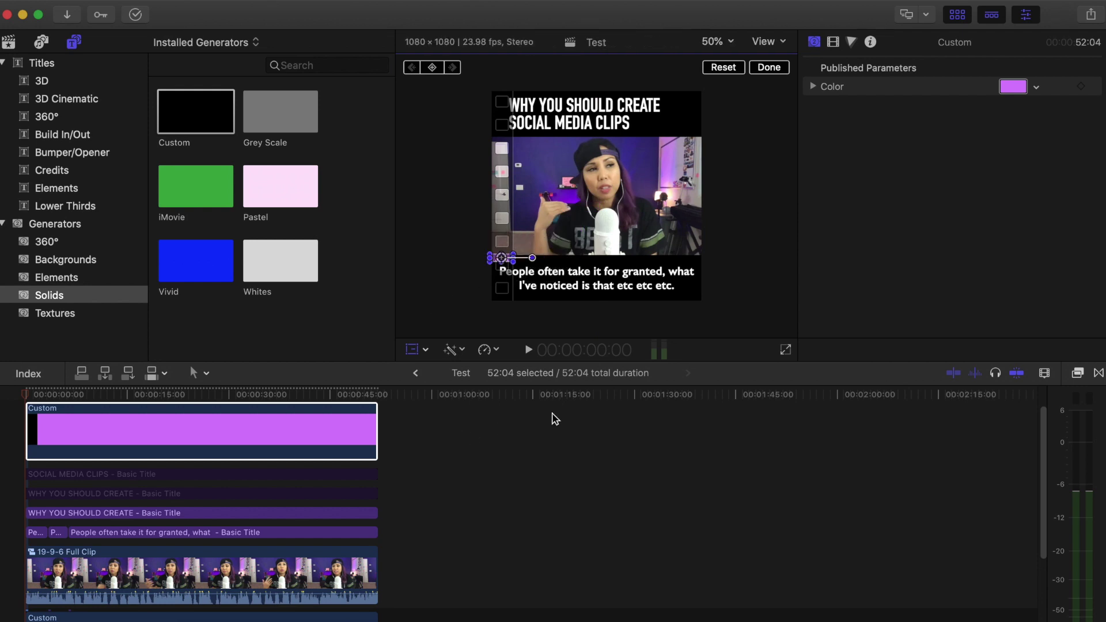
left_click(416, 352)
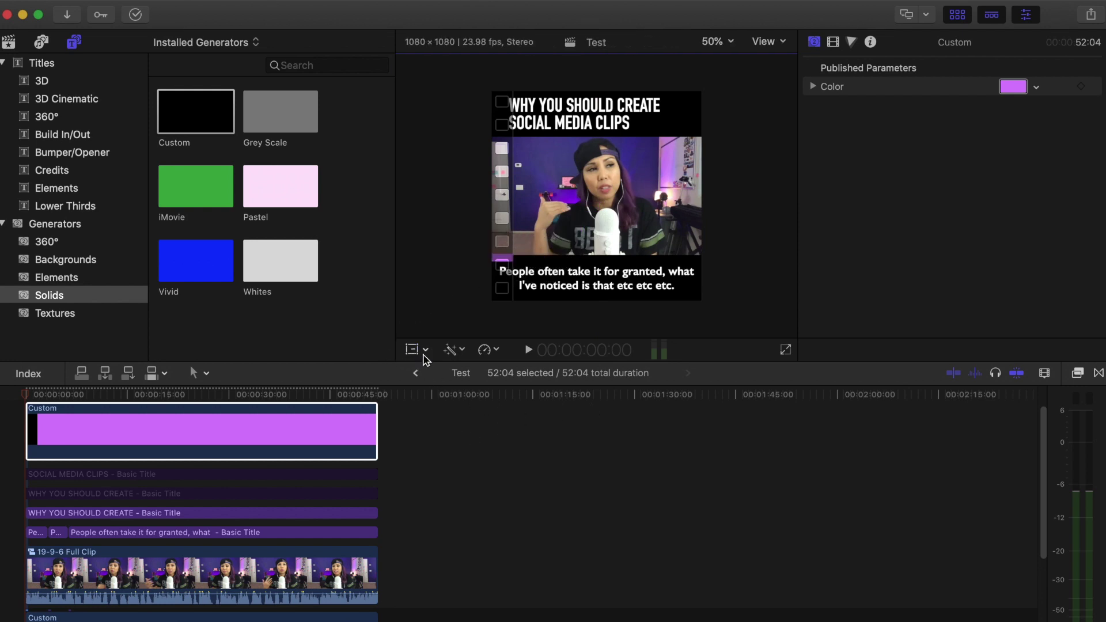
Step: Shrink the bar to a small sliver above the caption, about 12% wide and 3% high
left_click(477, 368)
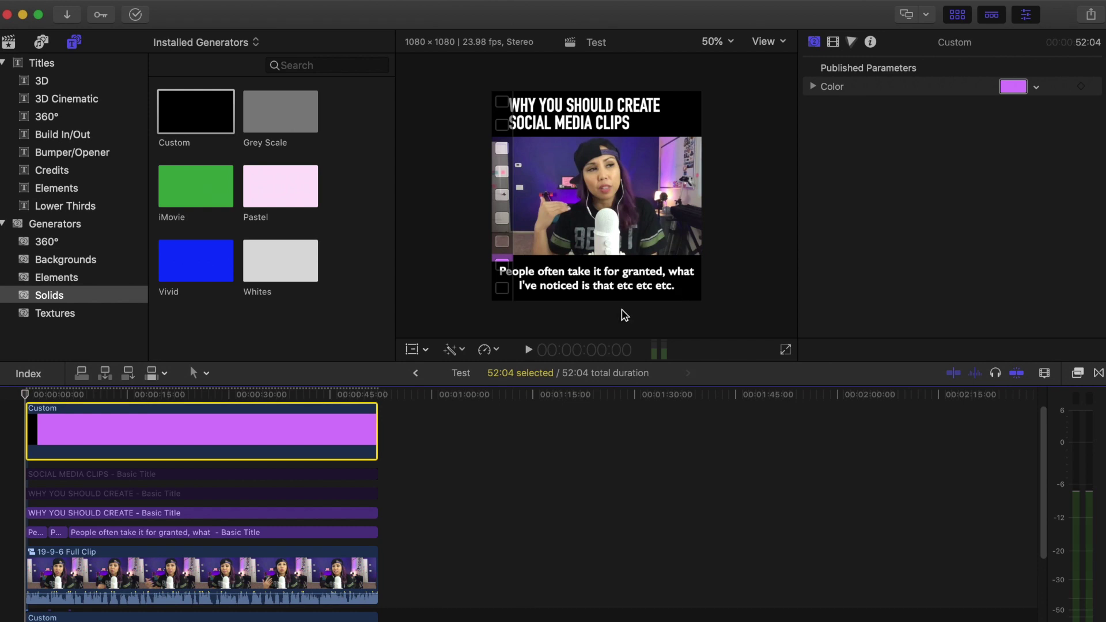
left_click(502, 262)
left_click(421, 350)
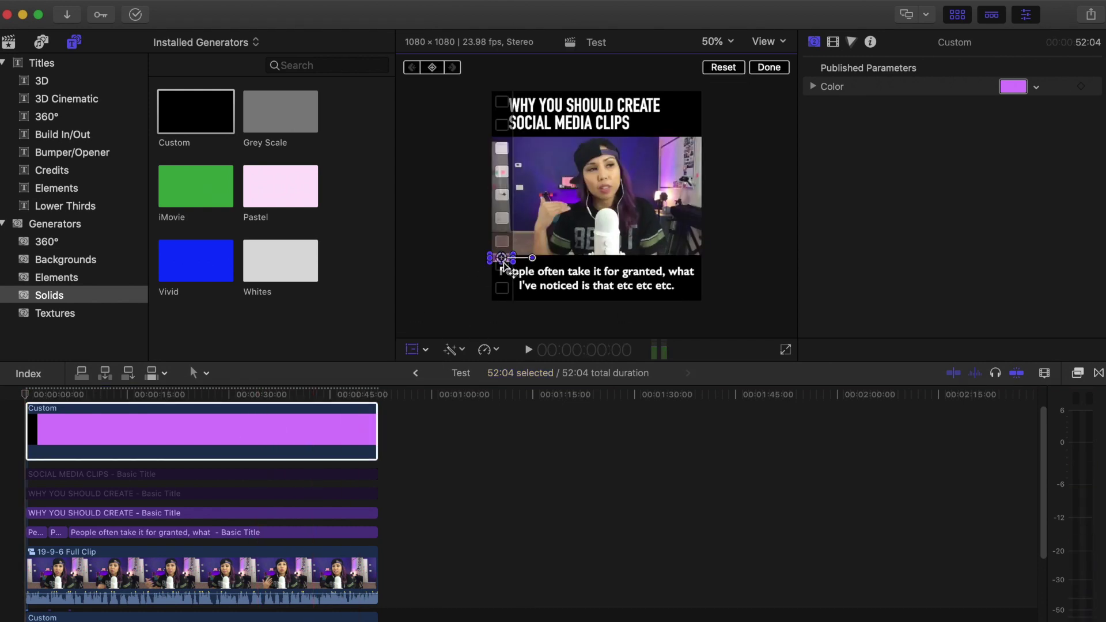
left_click_drag(509, 260, 512, 260)
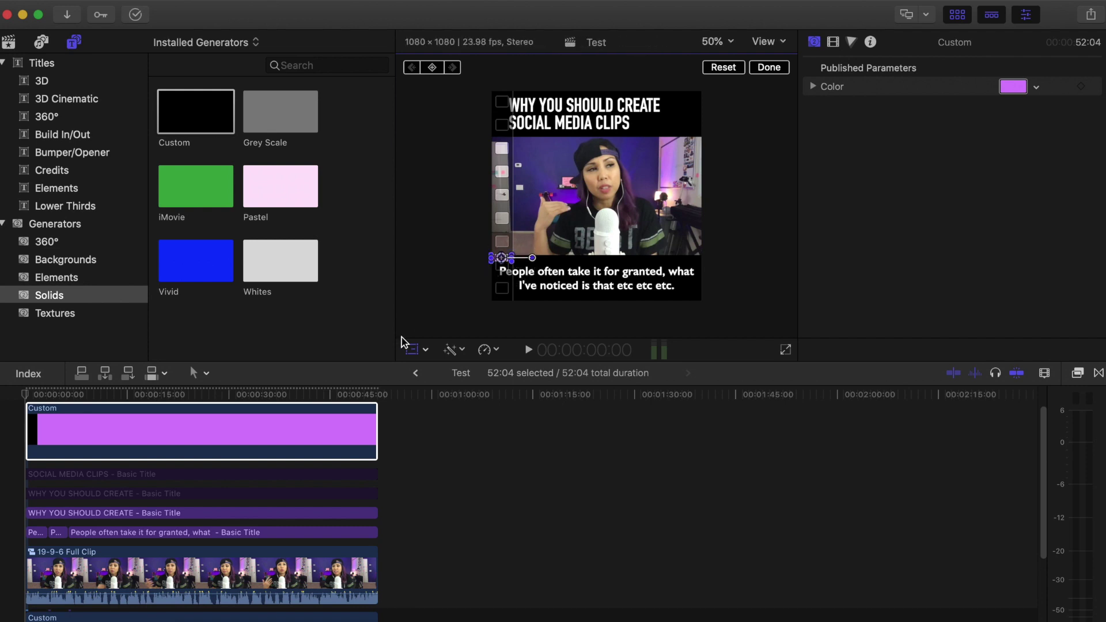
left_click(429, 352)
left_click(209, 425)
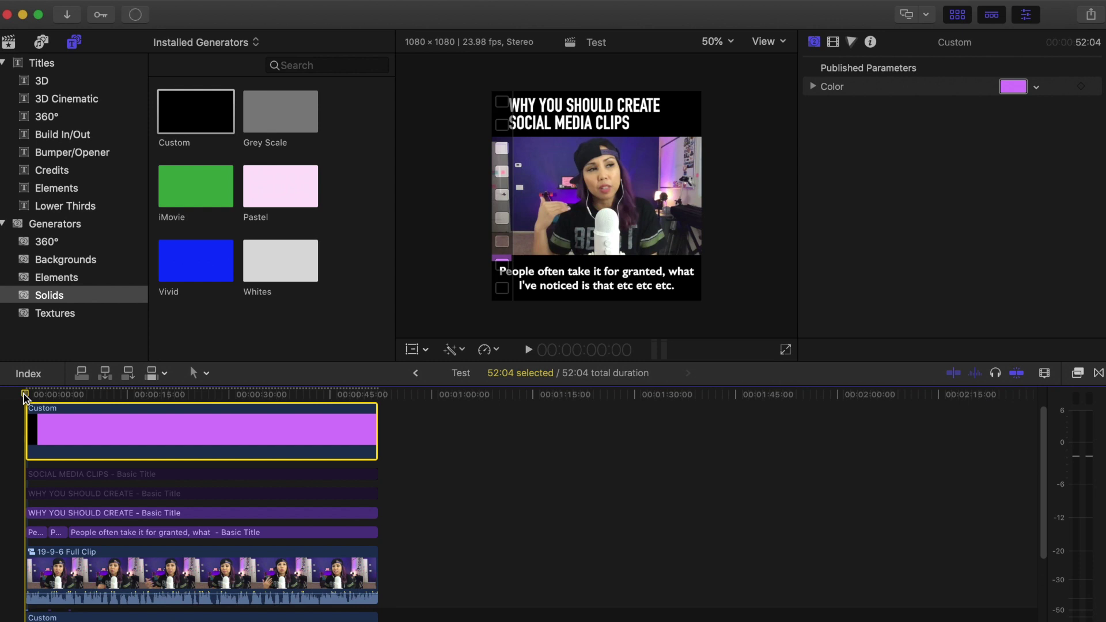
left_click(840, 57)
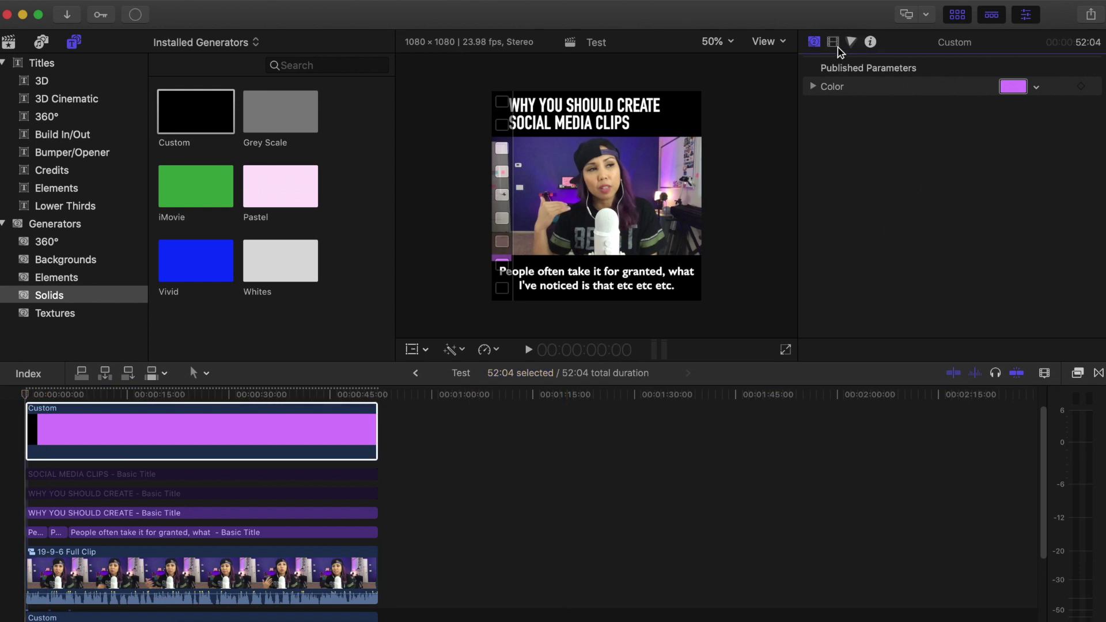
Step: Add a Scale keyframe on the purple bar at the clip's start, holding 9.73% width and 3.13% height
left_click(835, 45)
left_click(211, 446)
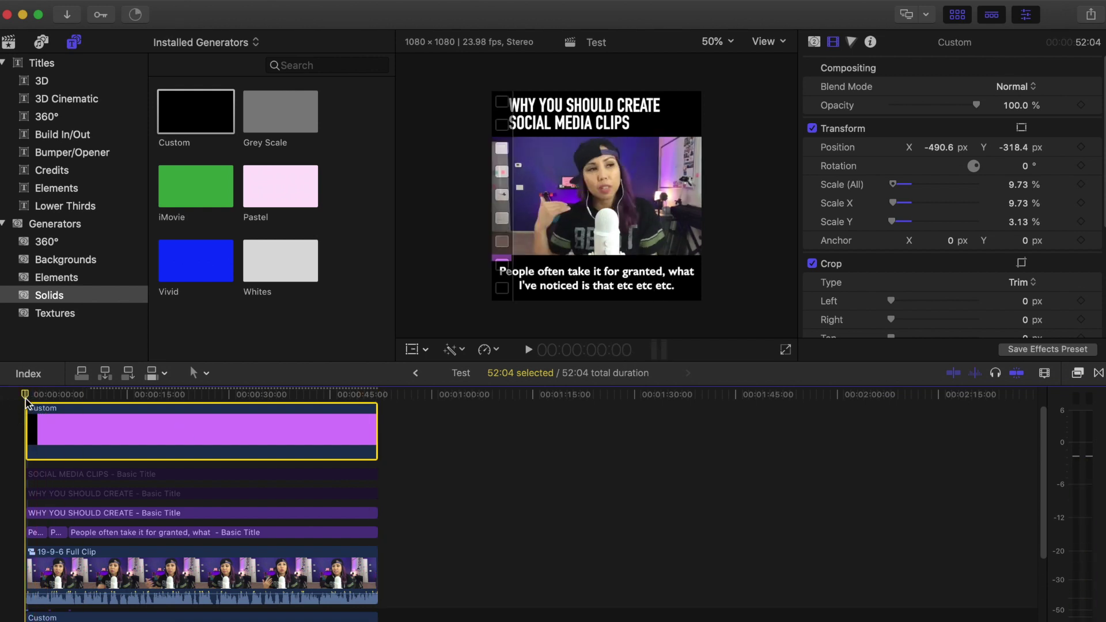
scroll(837, 300, "down", 1)
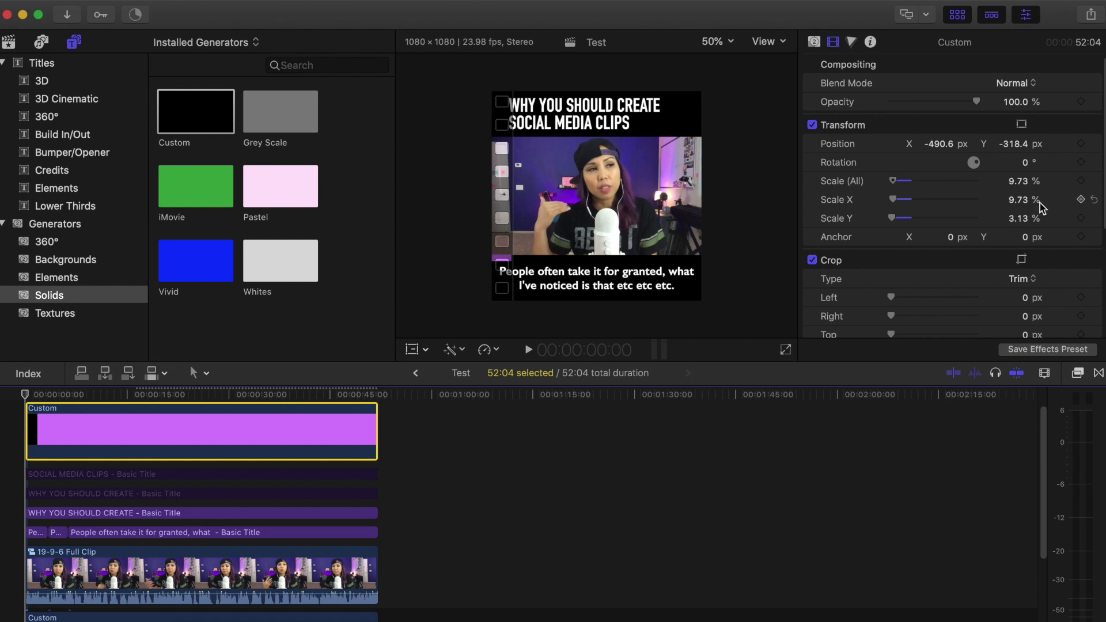
left_click(1081, 199)
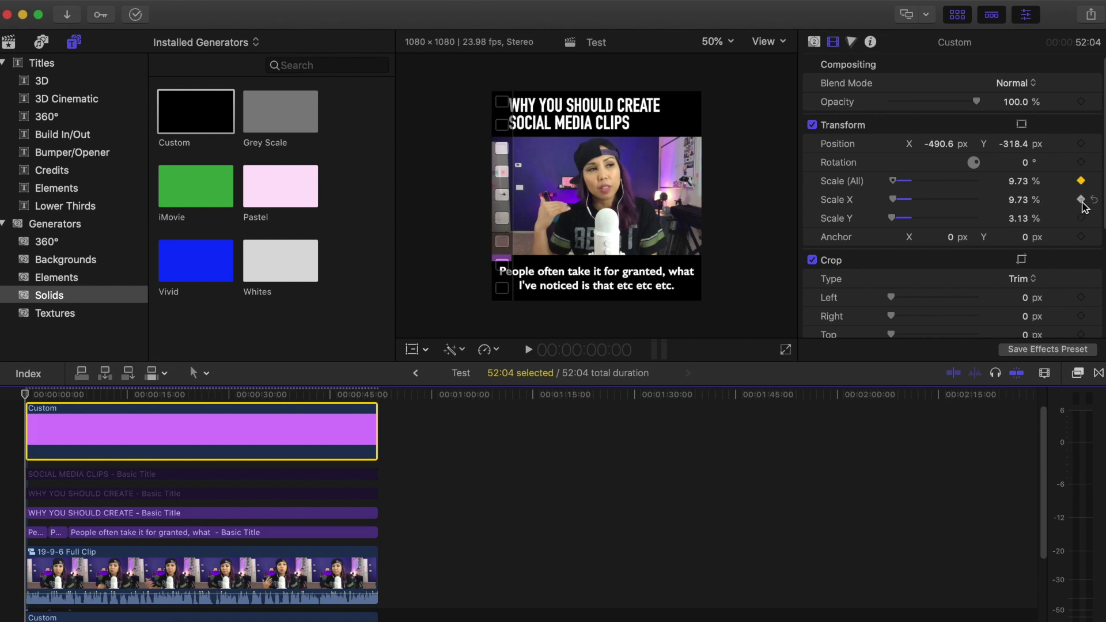
Step: Try a wider bar near the clip's end, then delete that end keyframe
left_click(368, 395)
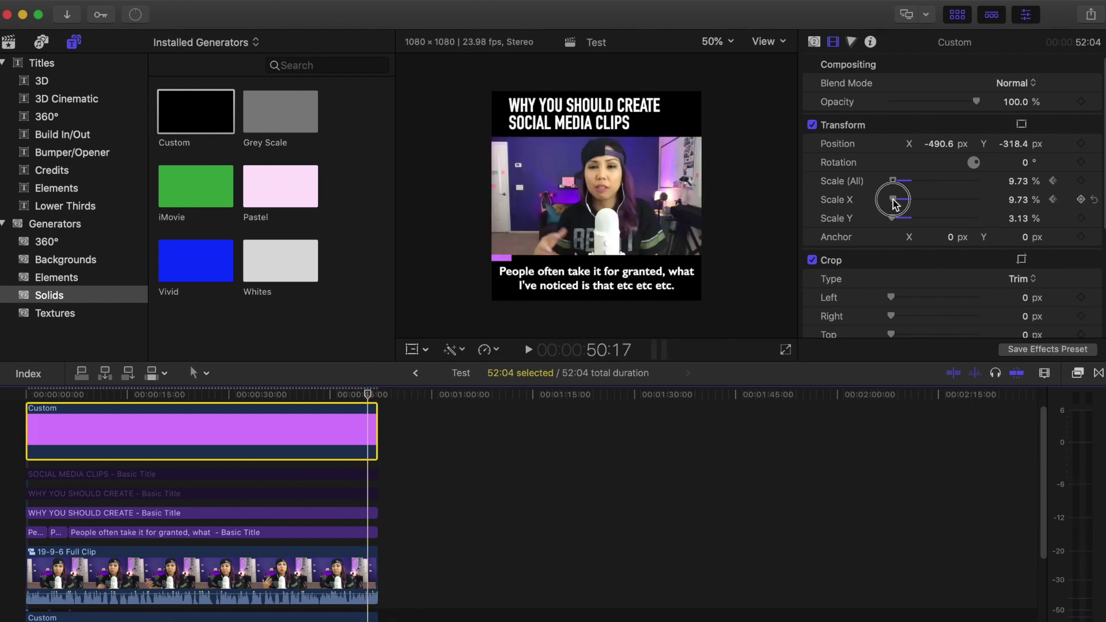
left_click_drag(893, 204, 935, 203)
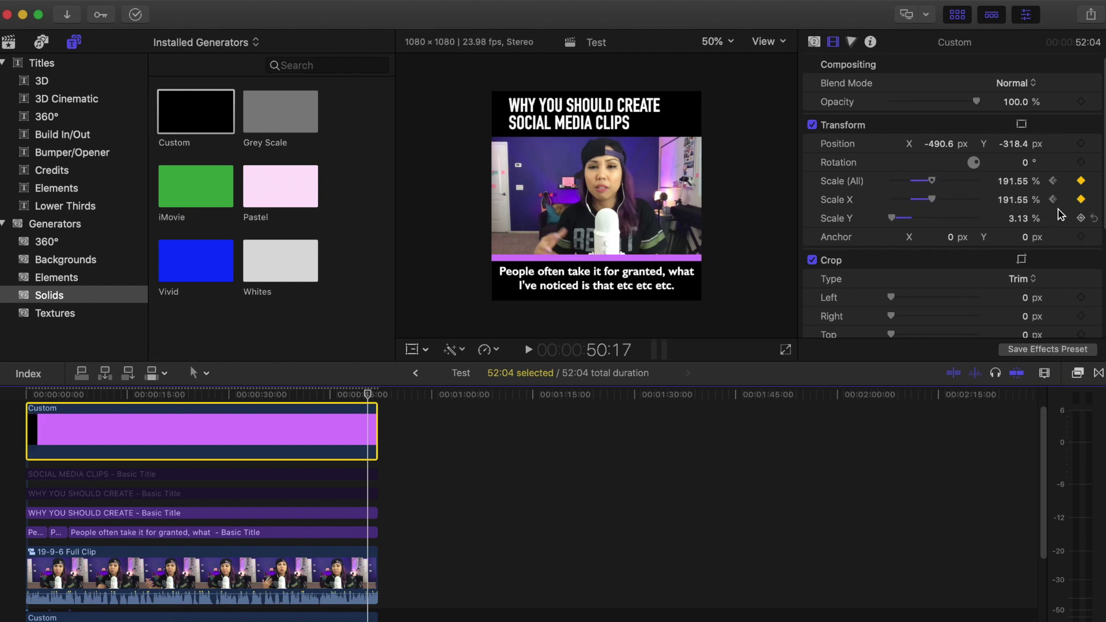
left_click(1080, 200)
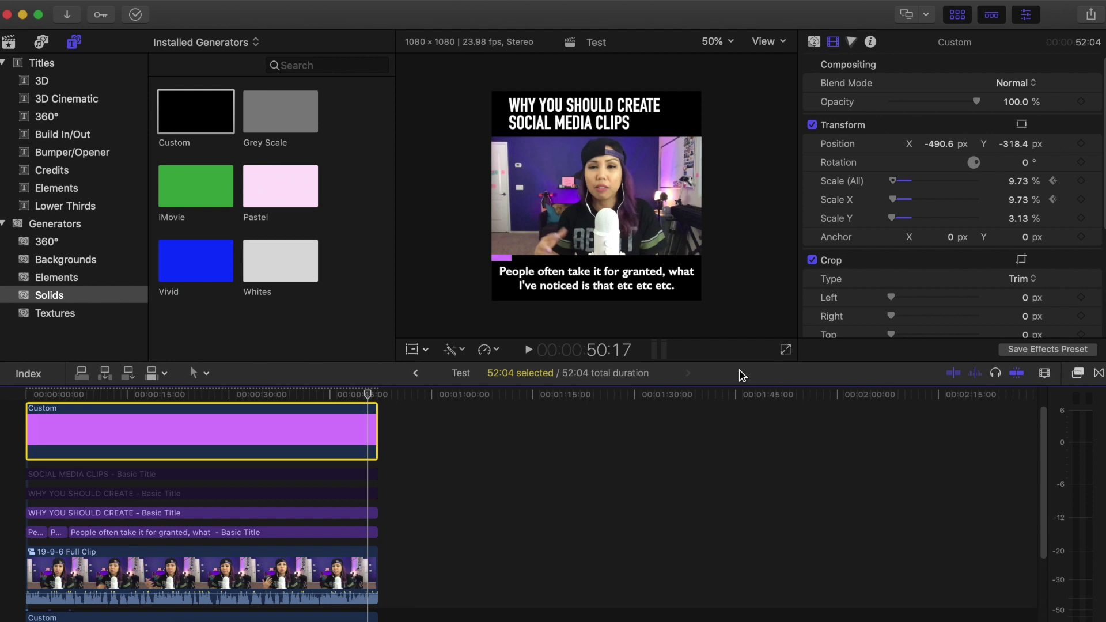
Step: Show the purple bar's Video Animation lanes and preview playback from around 11 seconds
right_click(117, 410)
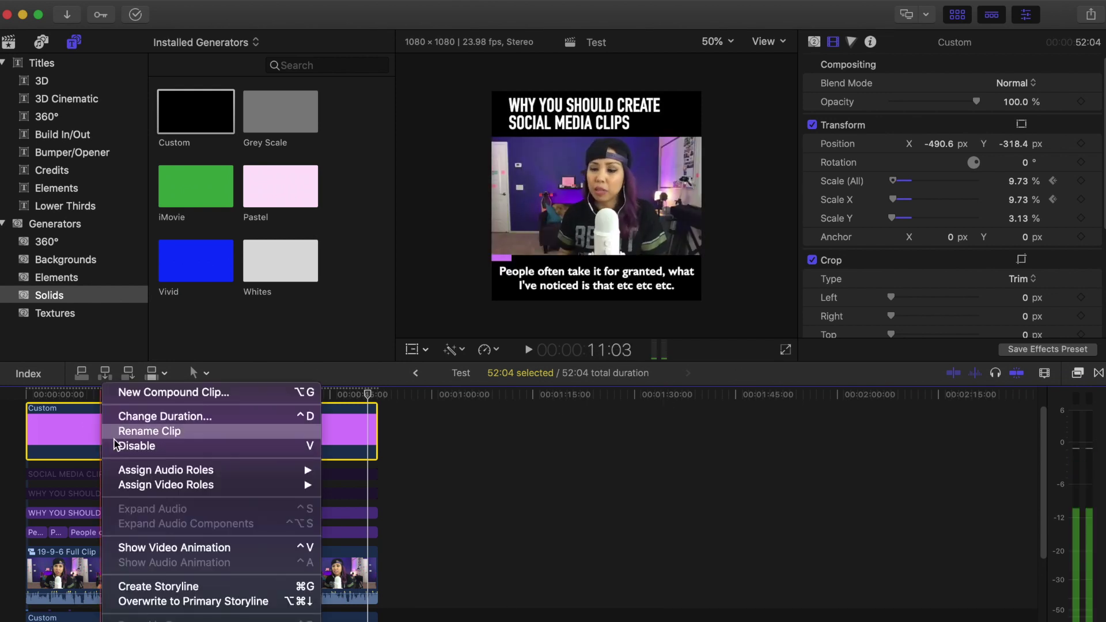
left_click(159, 545)
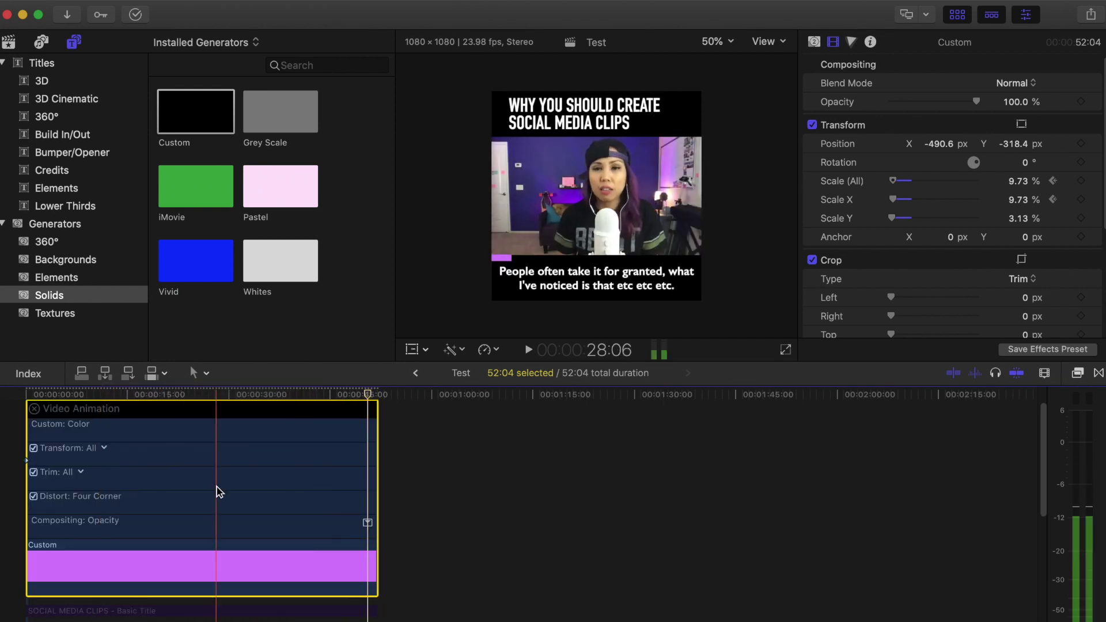
left_click(104, 393)
key("space")
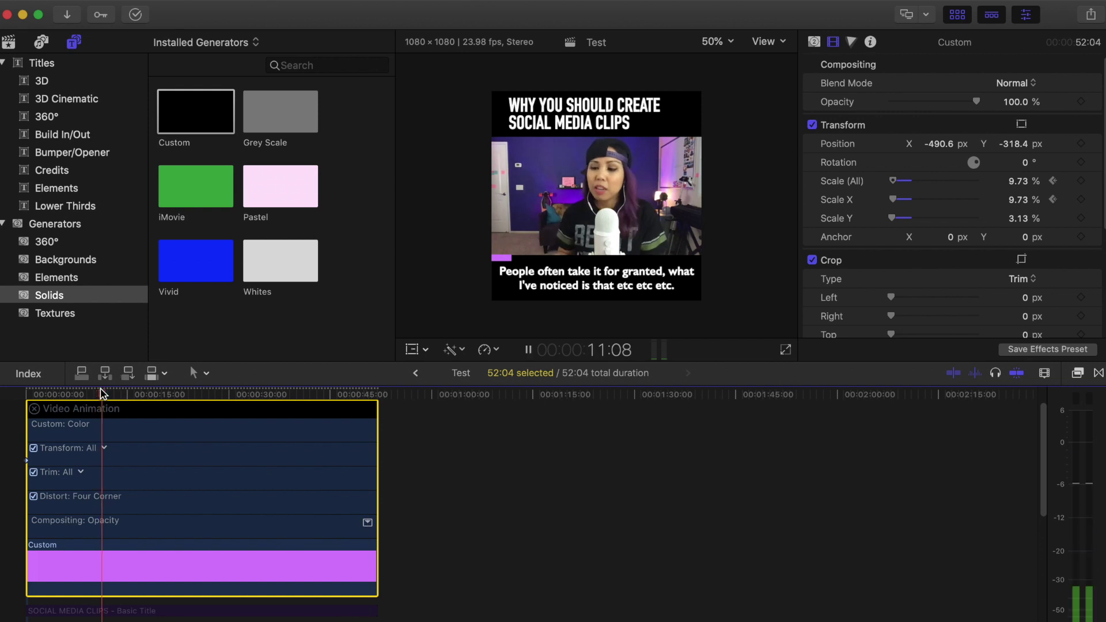
key("space")
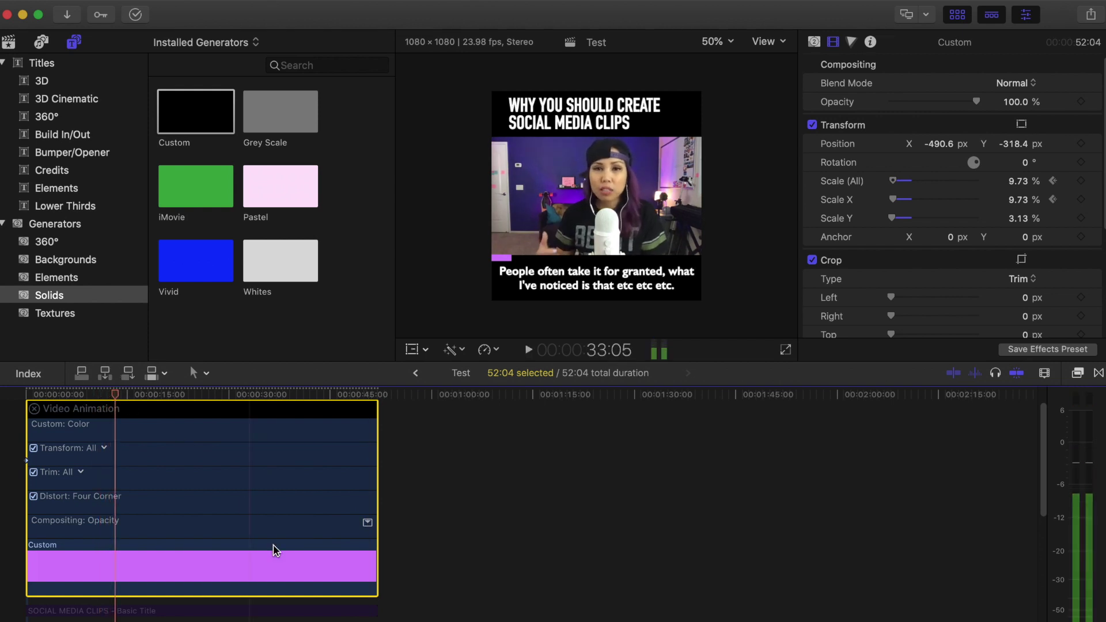
Step: Near the clip's end, replace the old Scale X keyframe and stretch the bar to about 180%
left_click(362, 394)
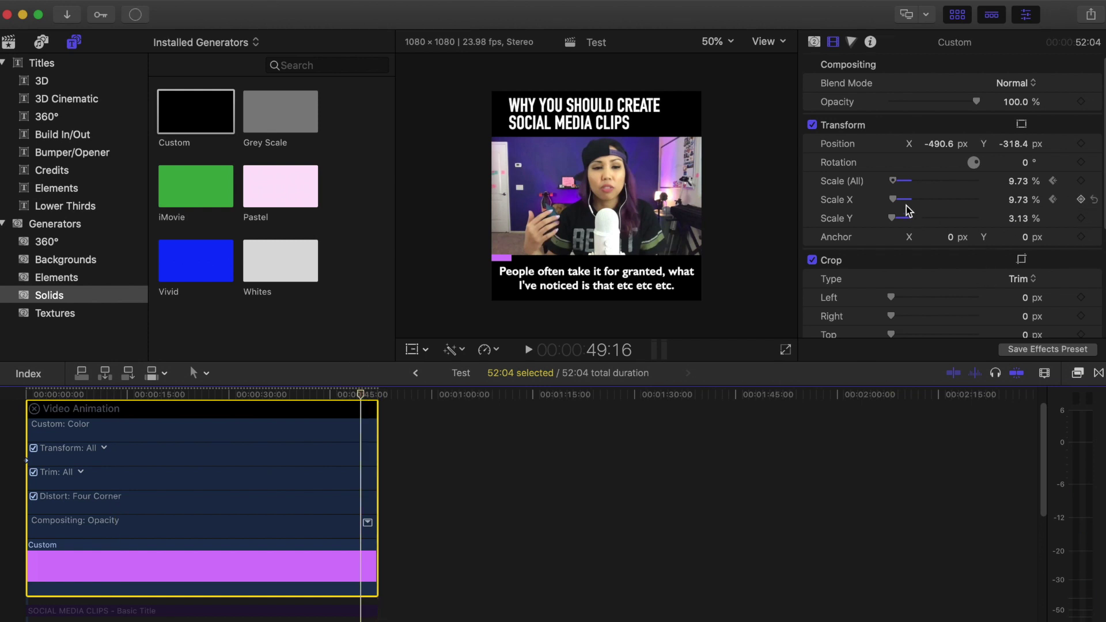
left_click_drag(893, 199, 933, 200)
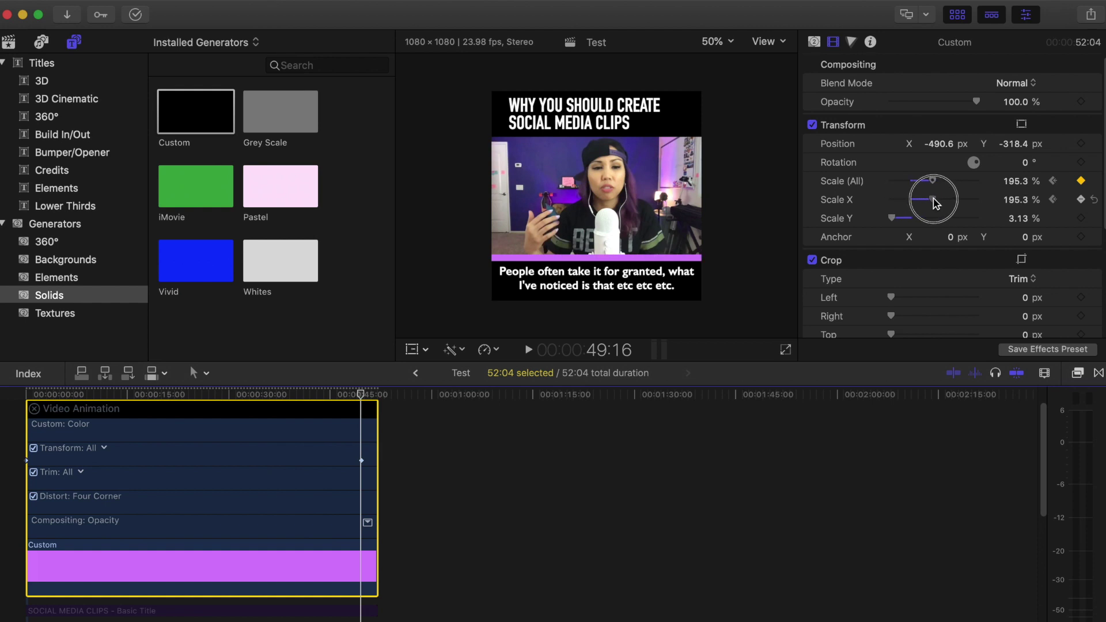
left_click(1080, 200)
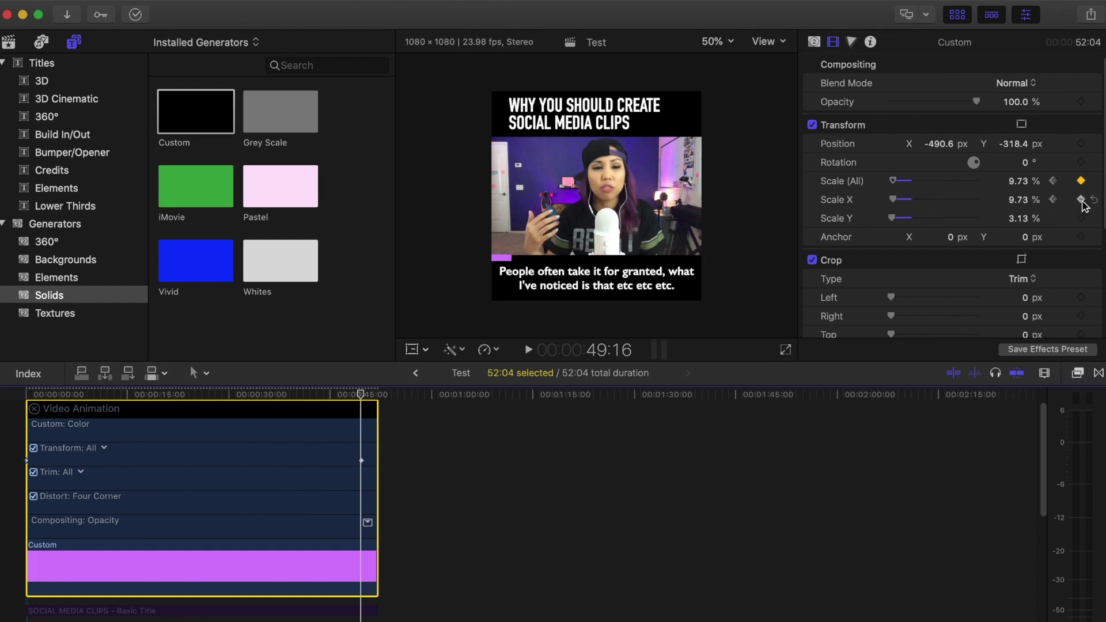
left_click_drag(904, 206, 935, 202)
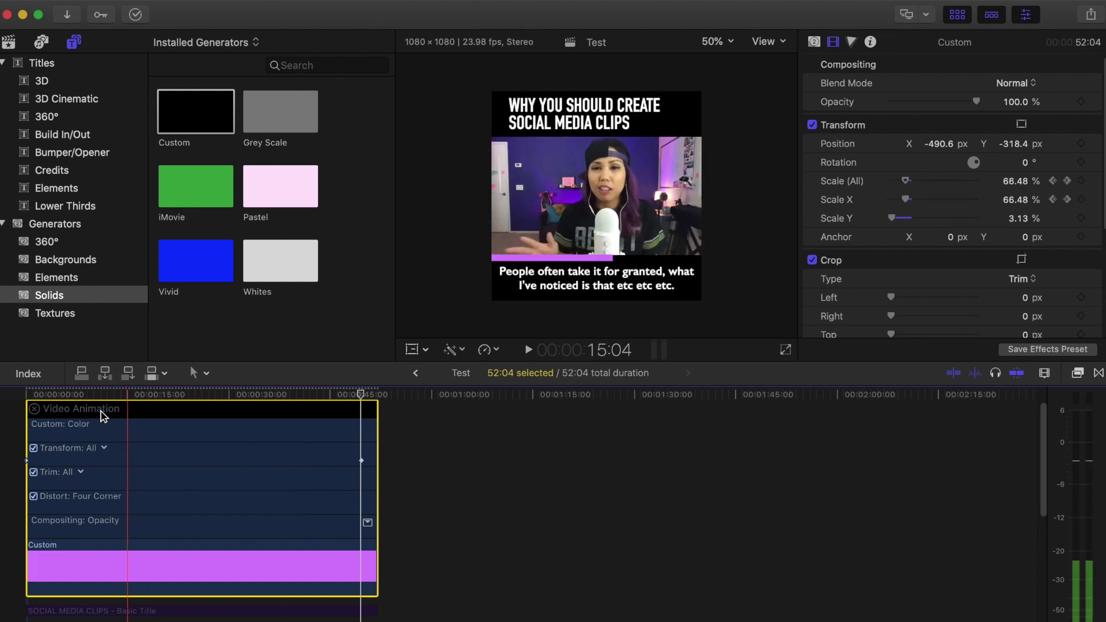
Step: Play back from the start, then move the end scale keyframe to the clip's end
left_click(27, 393)
key("space")
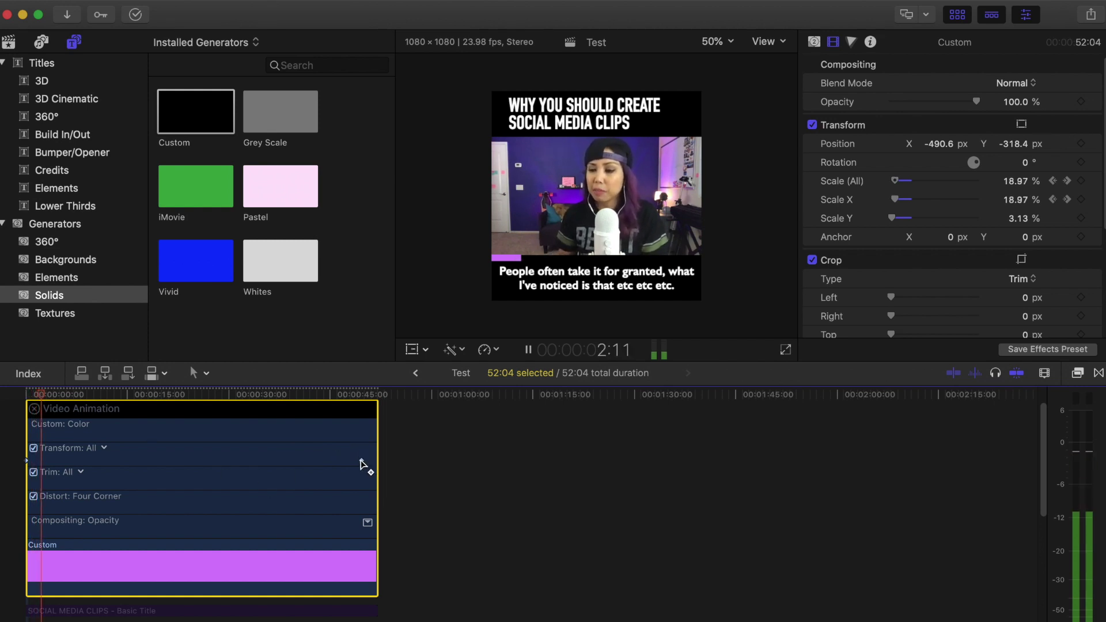
key("space")
left_click_drag(362, 466, 375, 461)
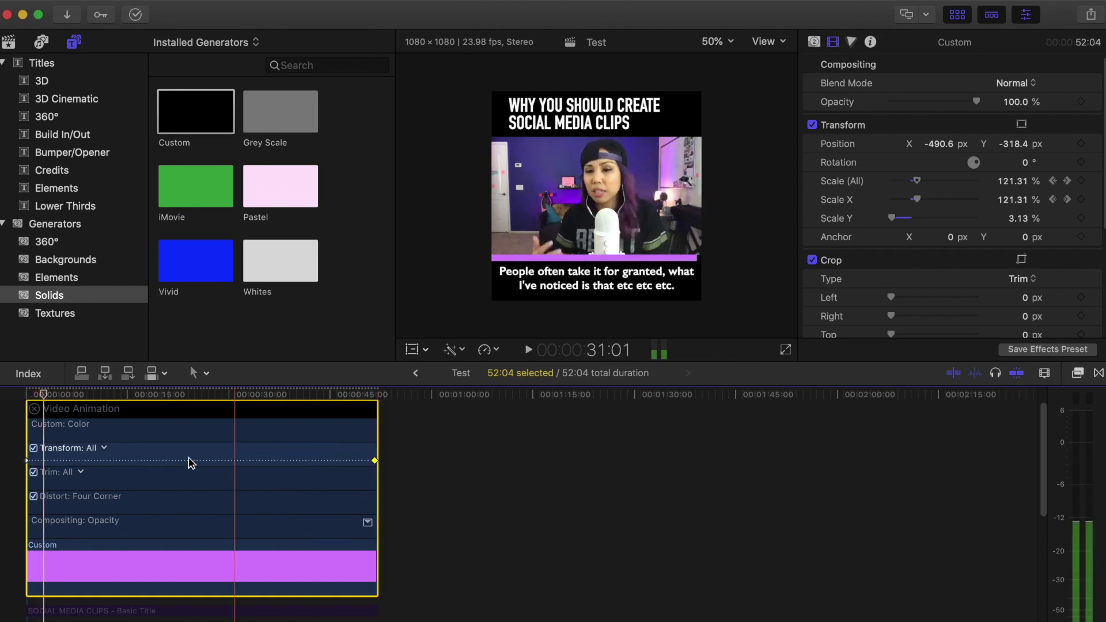
Step: Hide the animation editor and preview the bar widening across the frame
left_click(35, 410)
key("space")
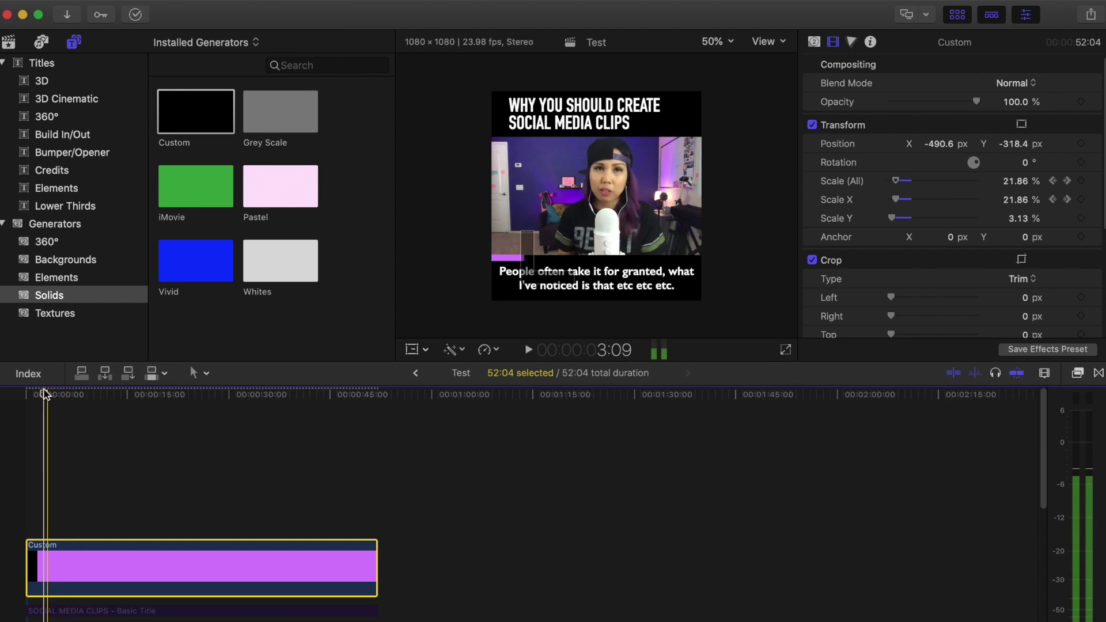
left_click(31, 393)
key("space")
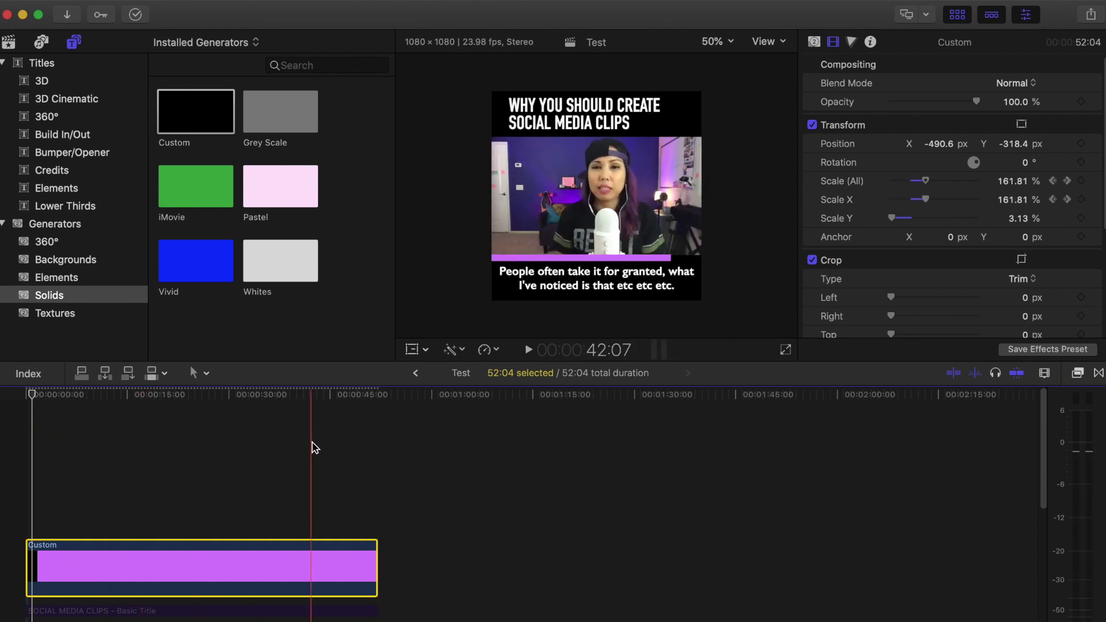
right_click(81, 567)
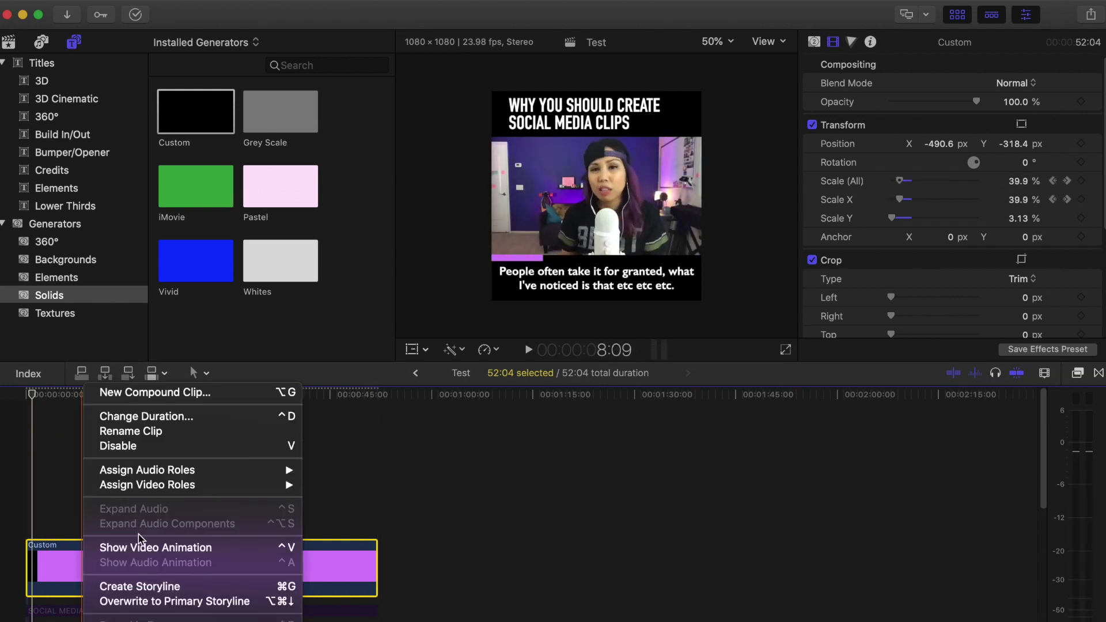
left_click(137, 549)
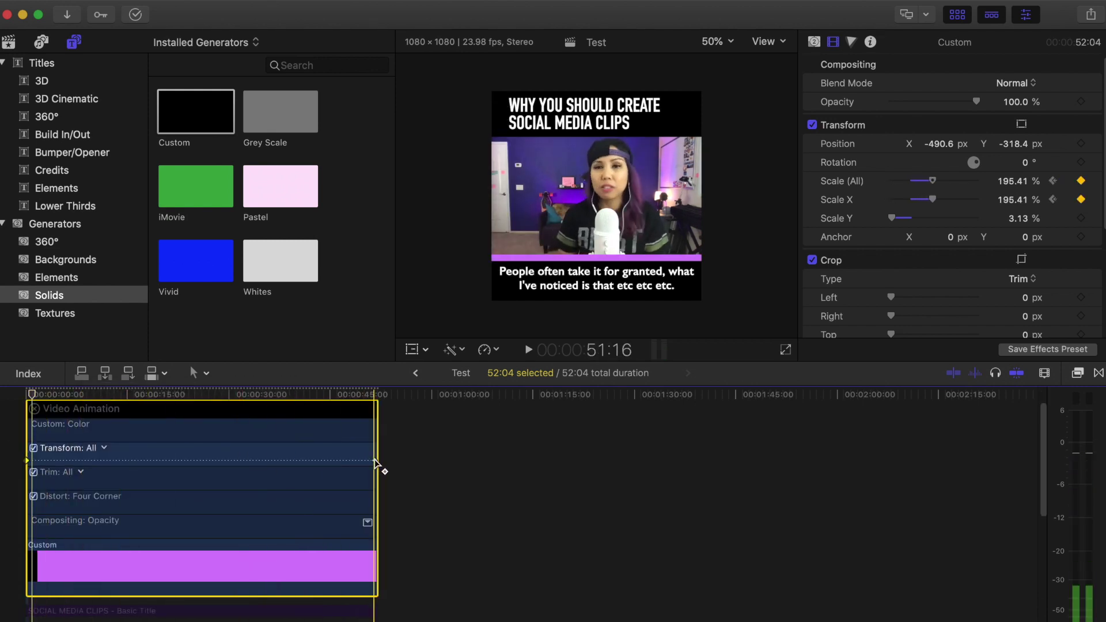
left_click(38, 464)
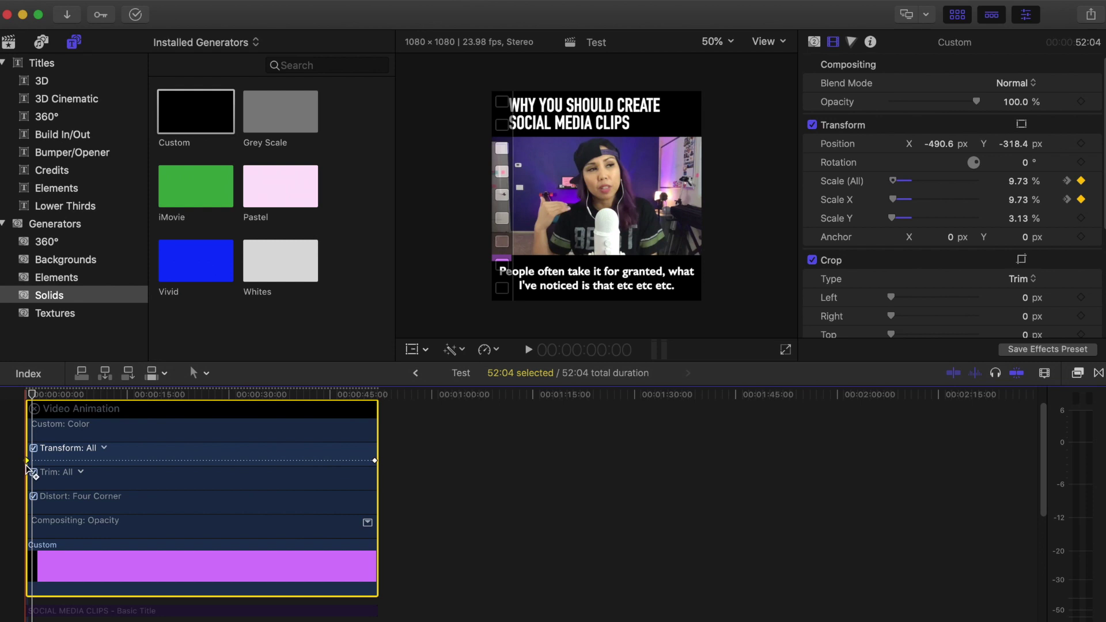
left_click(527, 351)
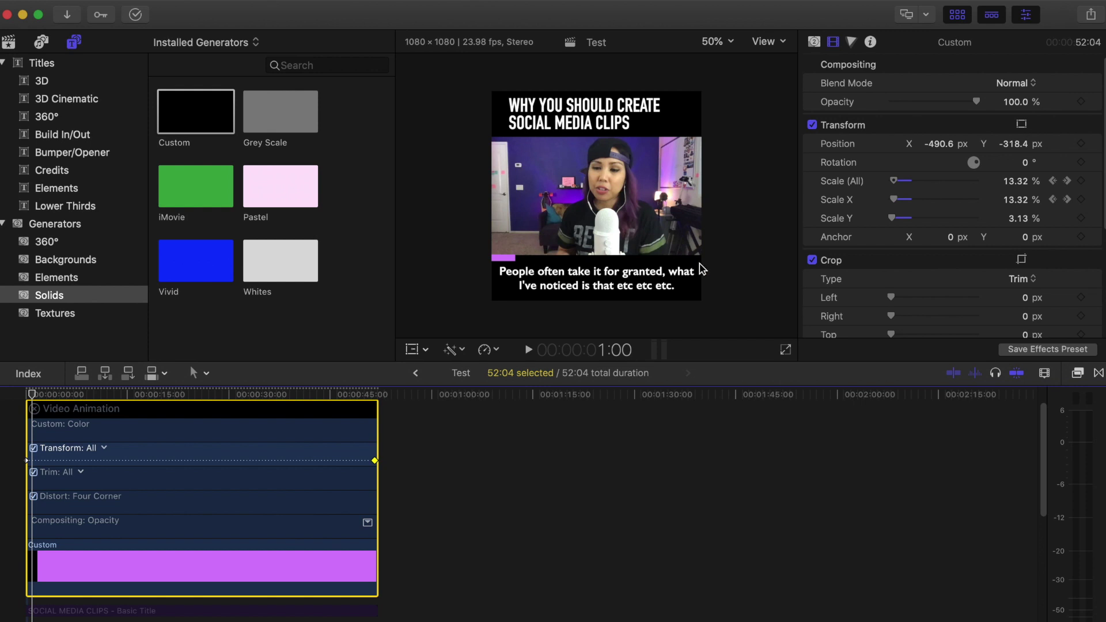
left_click(34, 409)
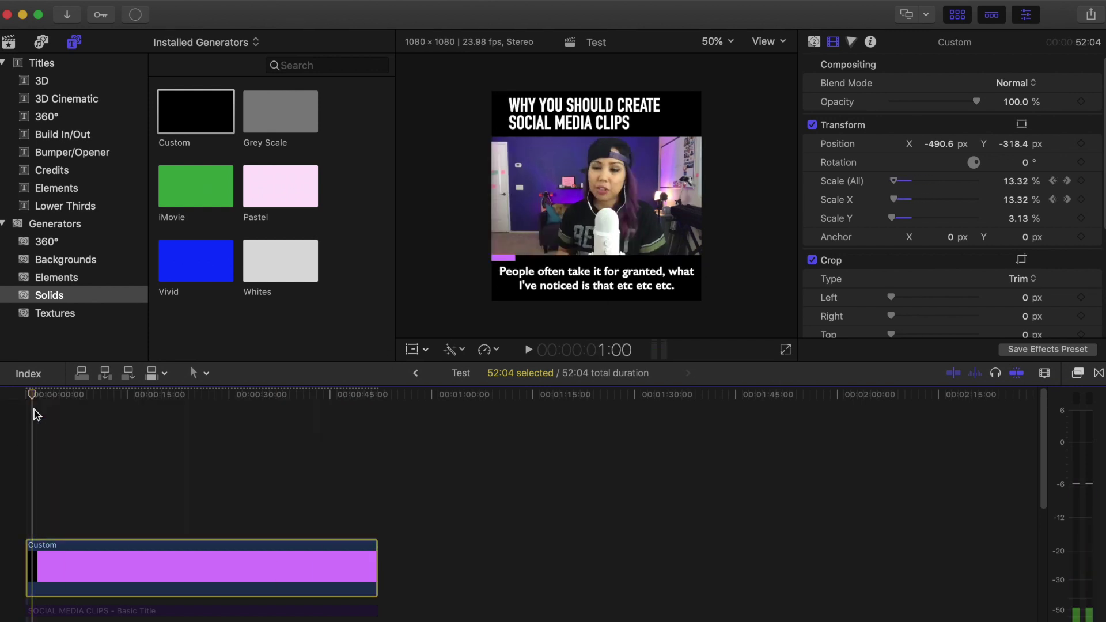
left_click(87, 542)
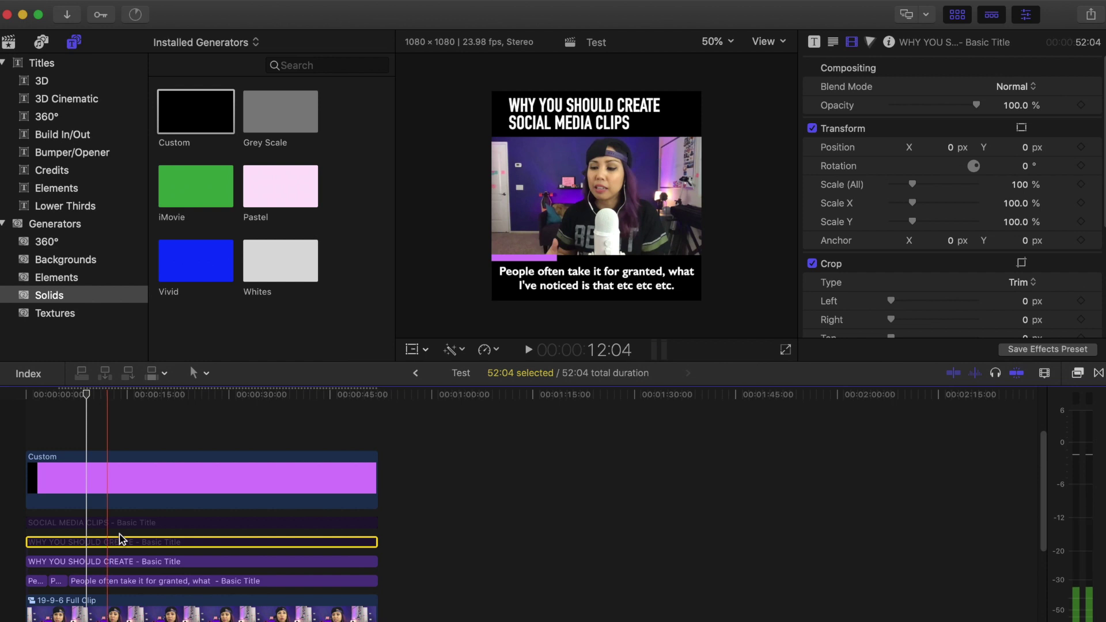
Step: Enable the duplicate title, place it over the video, and replace its text with the creator's social handle
key("v")
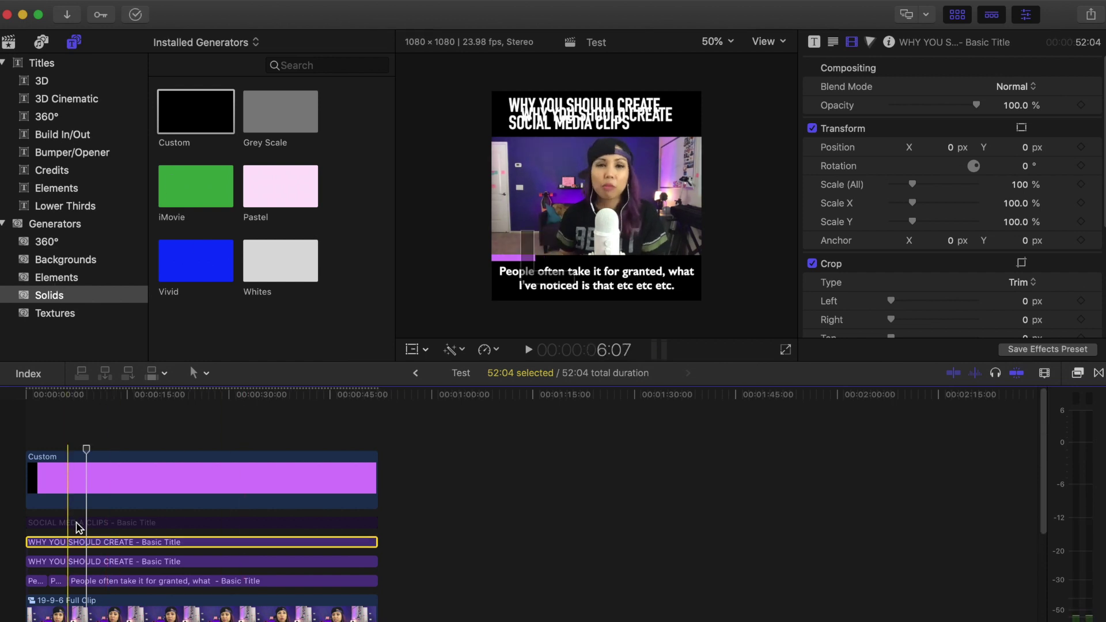
left_click_drag(574, 130, 551, 155)
left_click(644, 164)
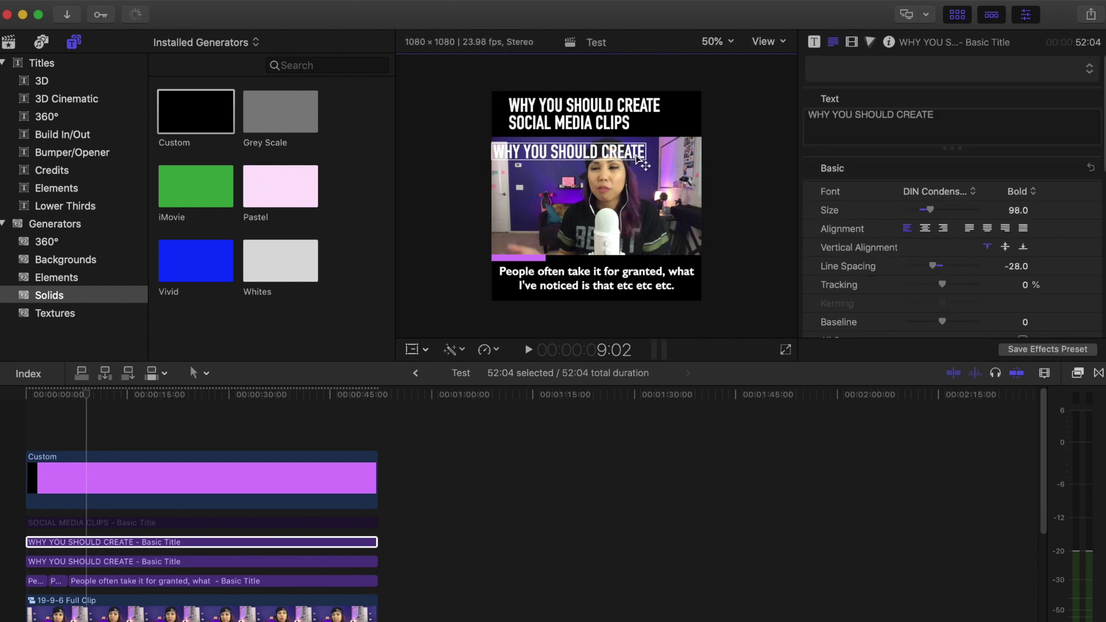
triple_click(922, 134)
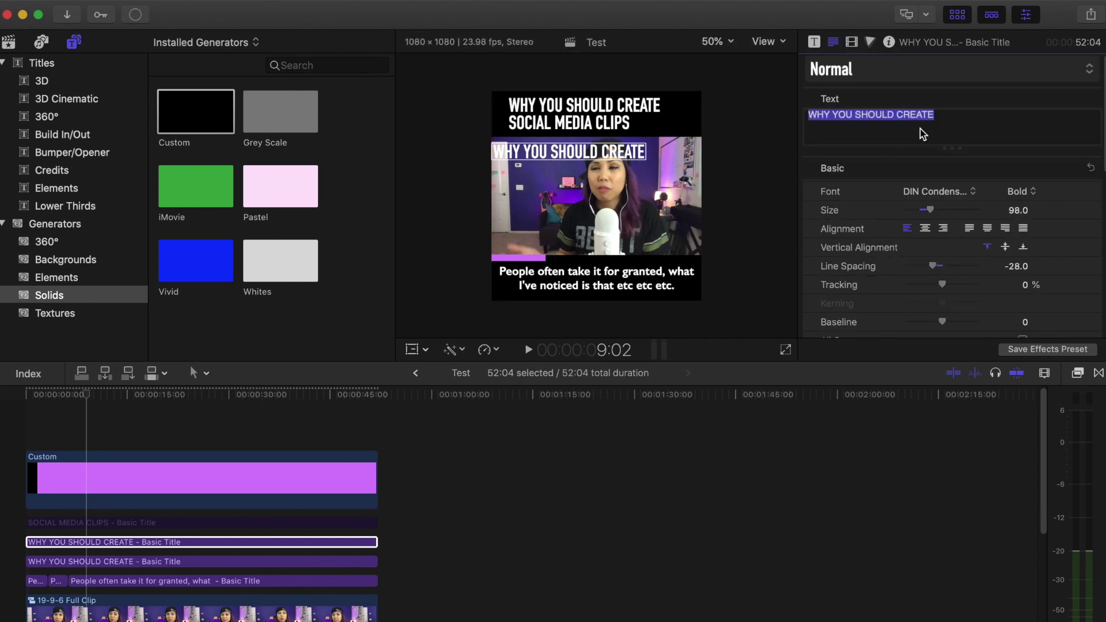
type("@")
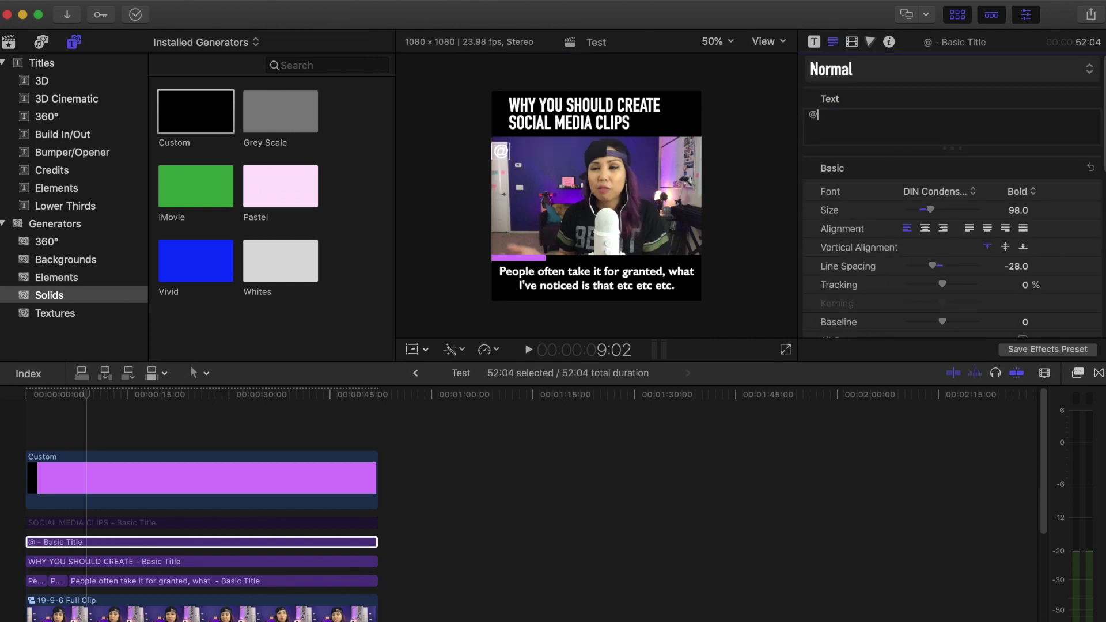
type("heatherjustcreate")
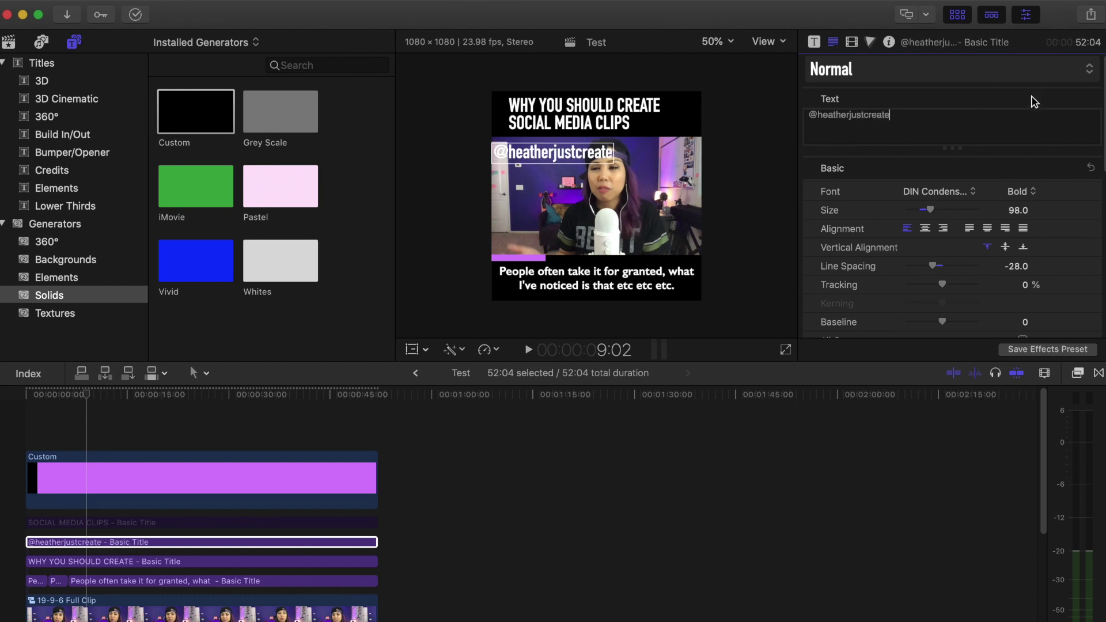
Step: Set the handle to size 47, move it to the top-right corner, and make it 74.1% opaque
left_click_drag(933, 218, 920, 214)
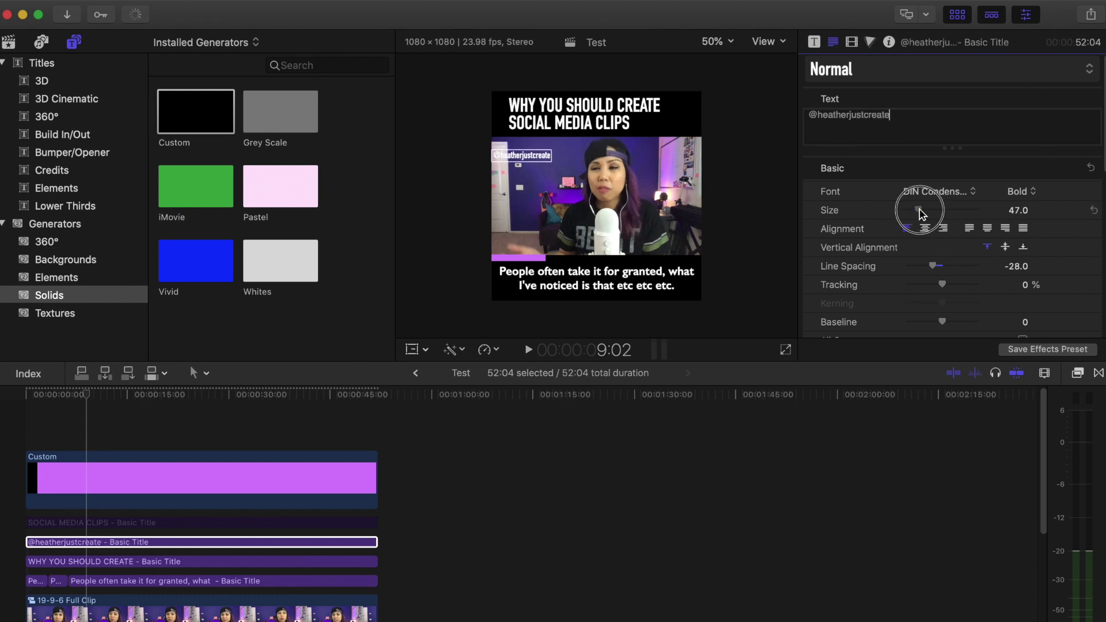
left_click_drag(528, 160, 672, 153)
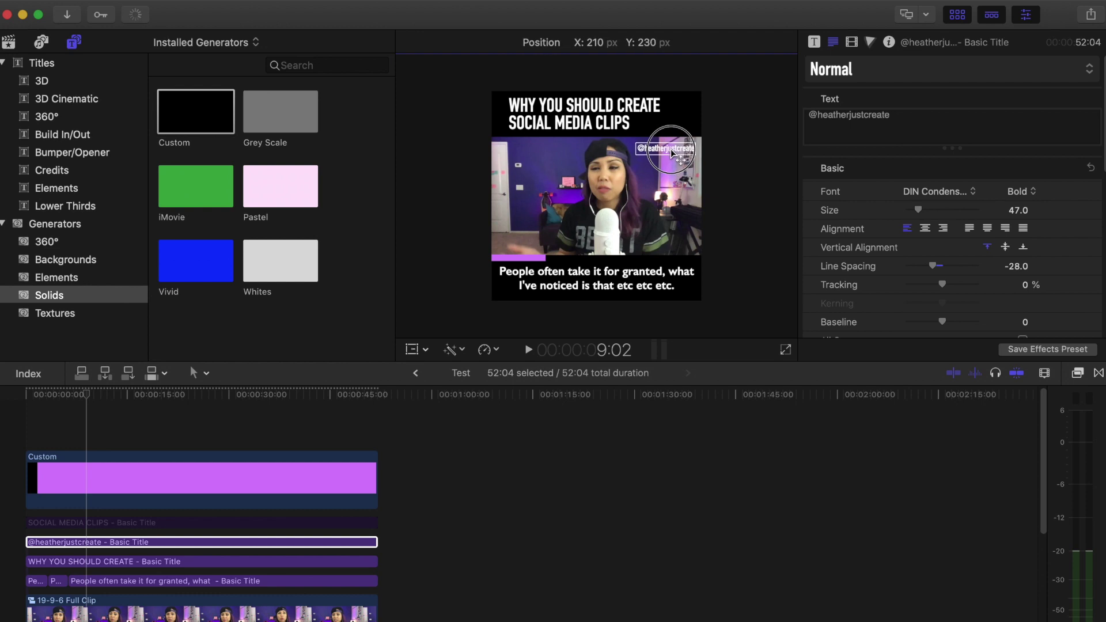
left_click(851, 43)
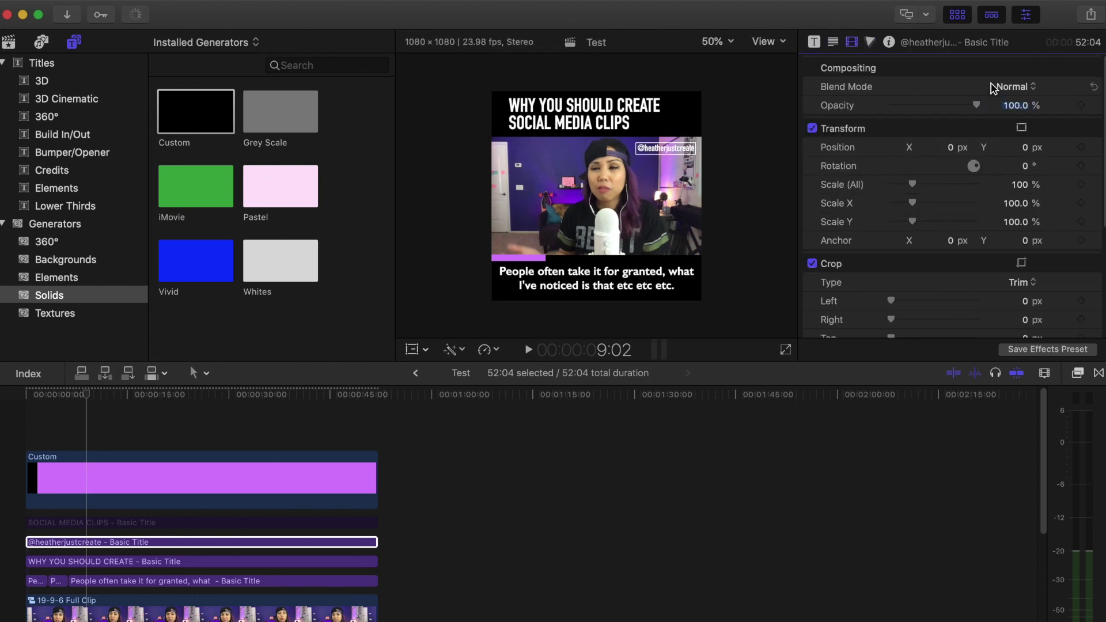
left_click_drag(977, 105, 954, 106)
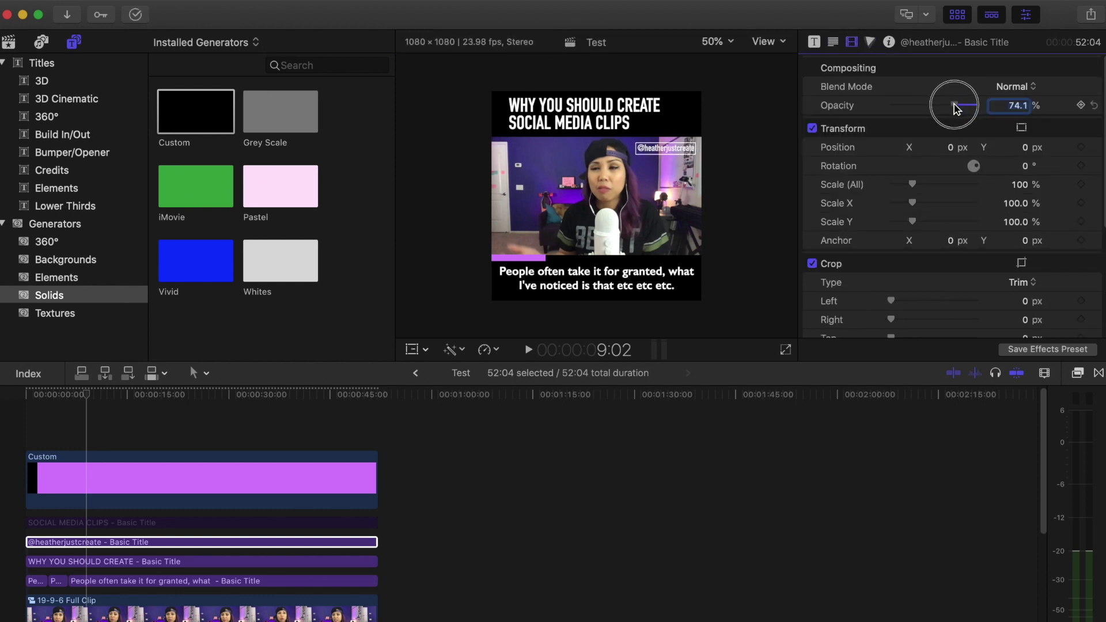
left_click(674, 234)
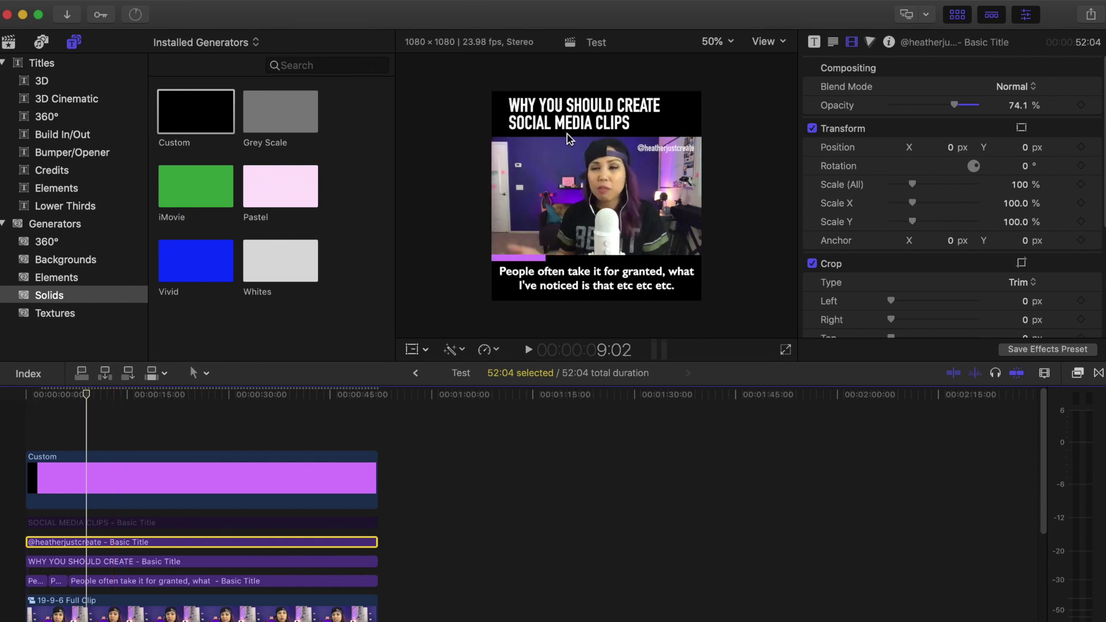
Step: Open the Clip library's 19-9-6 Clip1 project, inspect ClipBackground, then switch to the browser
left_click(10, 47)
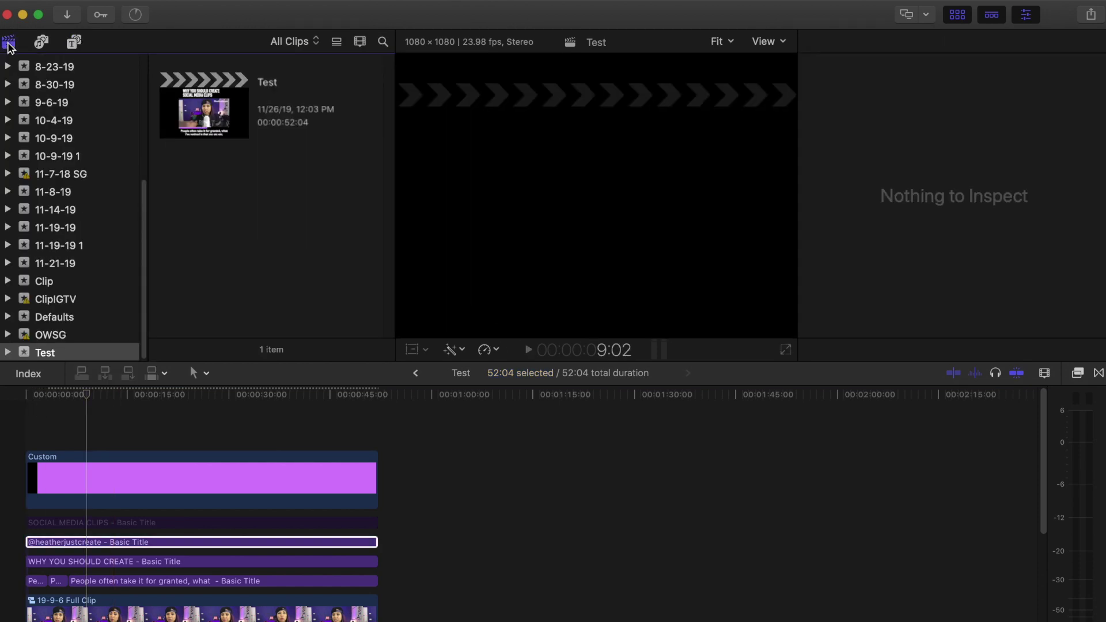
left_click(44, 282)
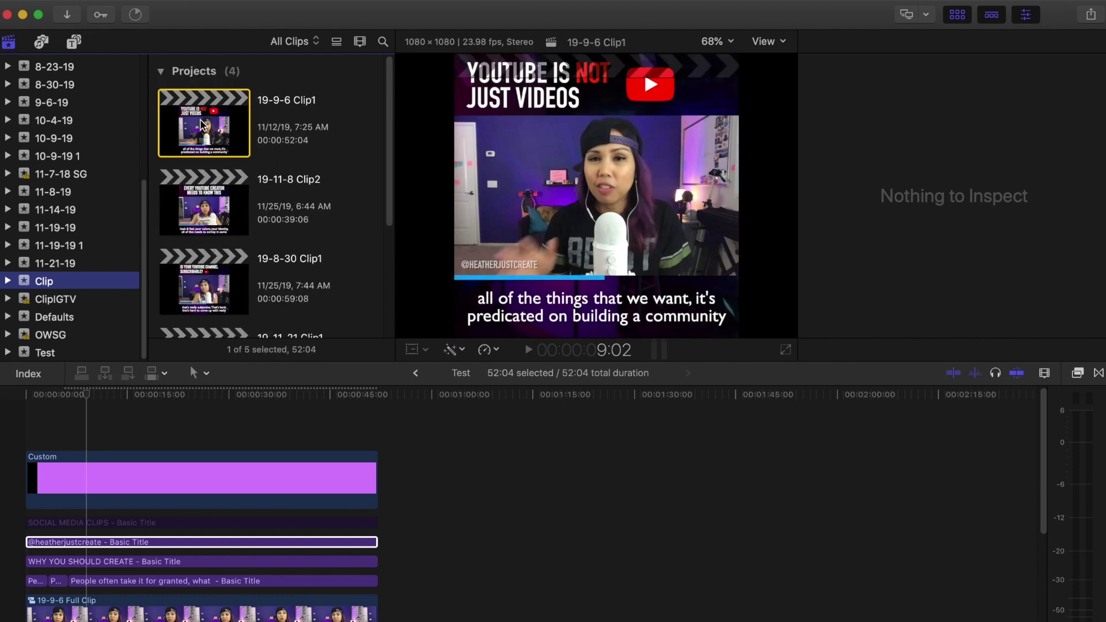
left_click(121, 608)
double_click(220, 117)
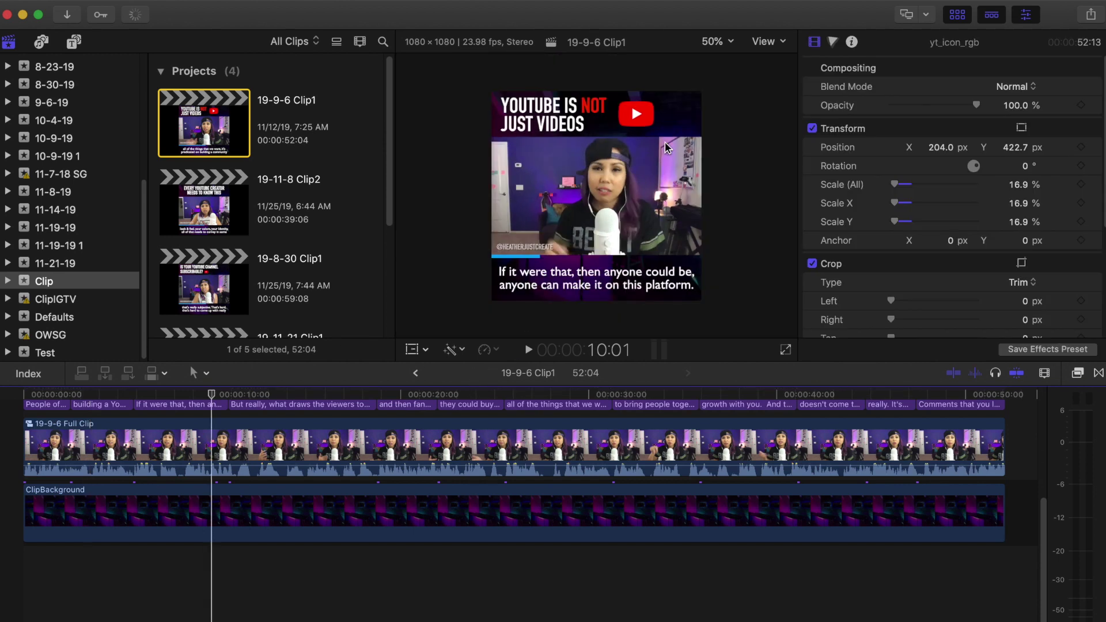
left_click(265, 507)
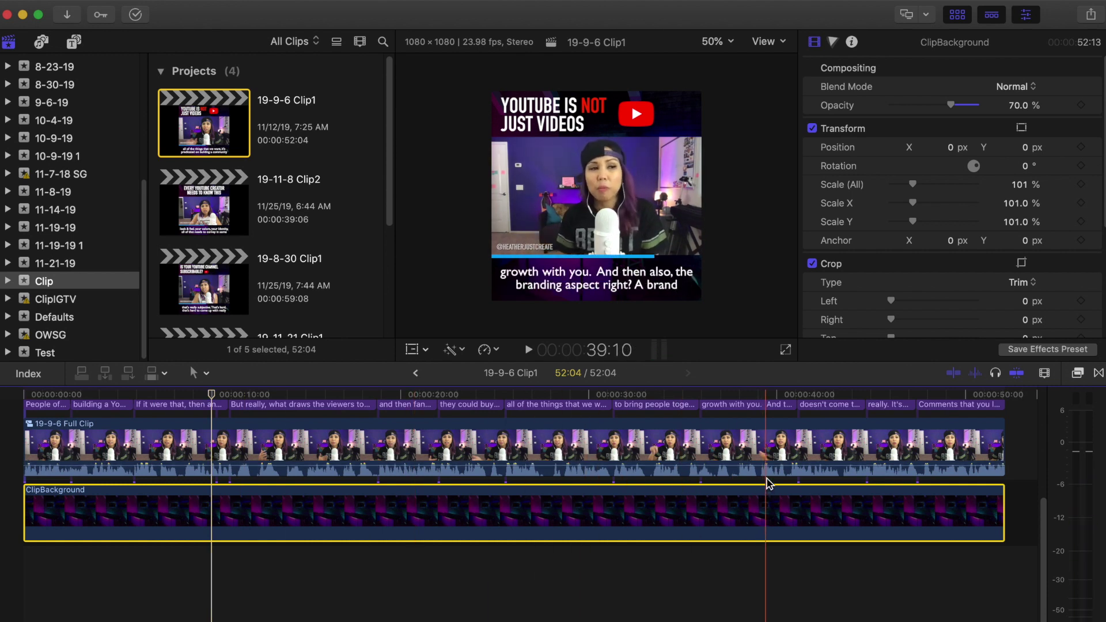
right_click(576, 616)
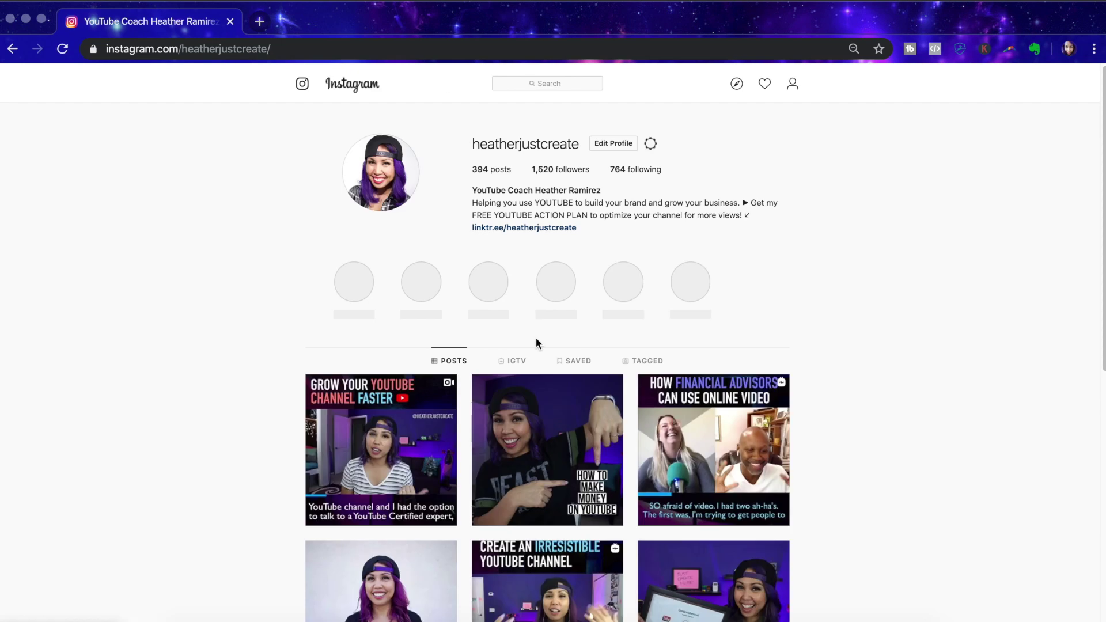
Step: Open the 'YouTube is NOT just videos' post from the profile grid and play, then pause, its video
scroll(526, 447, "down", 6)
left_click(417, 433)
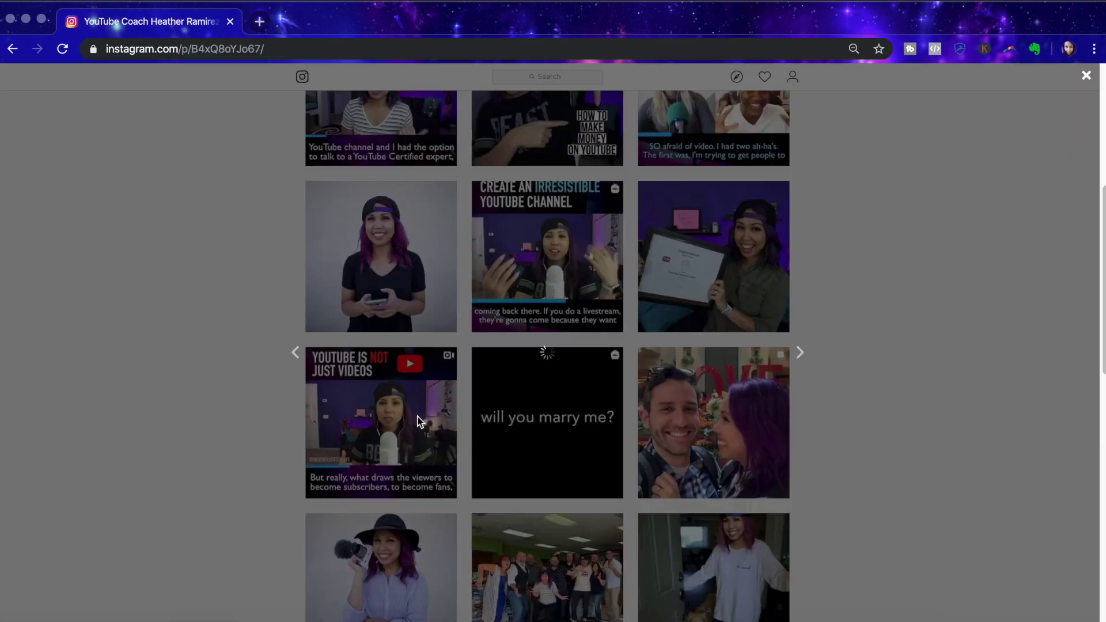
left_click(478, 349)
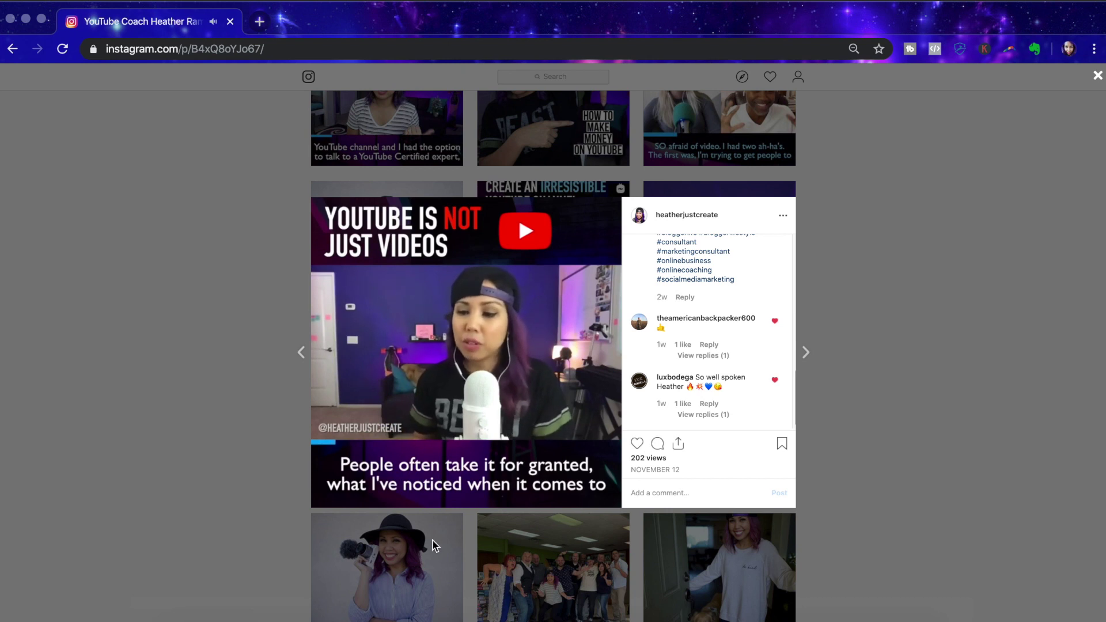
left_click(561, 405)
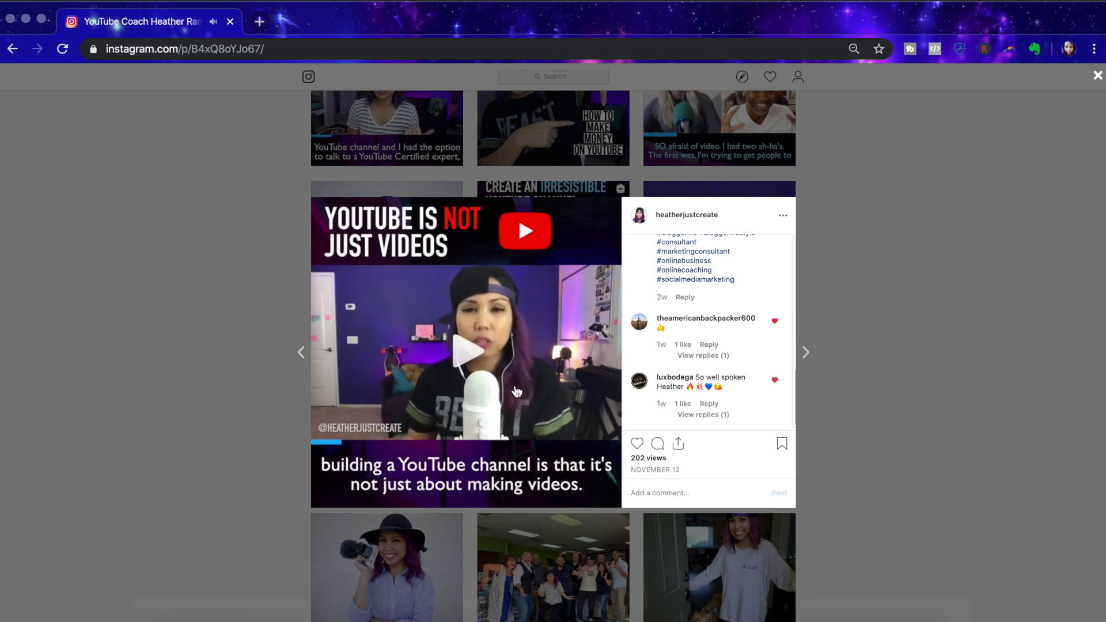